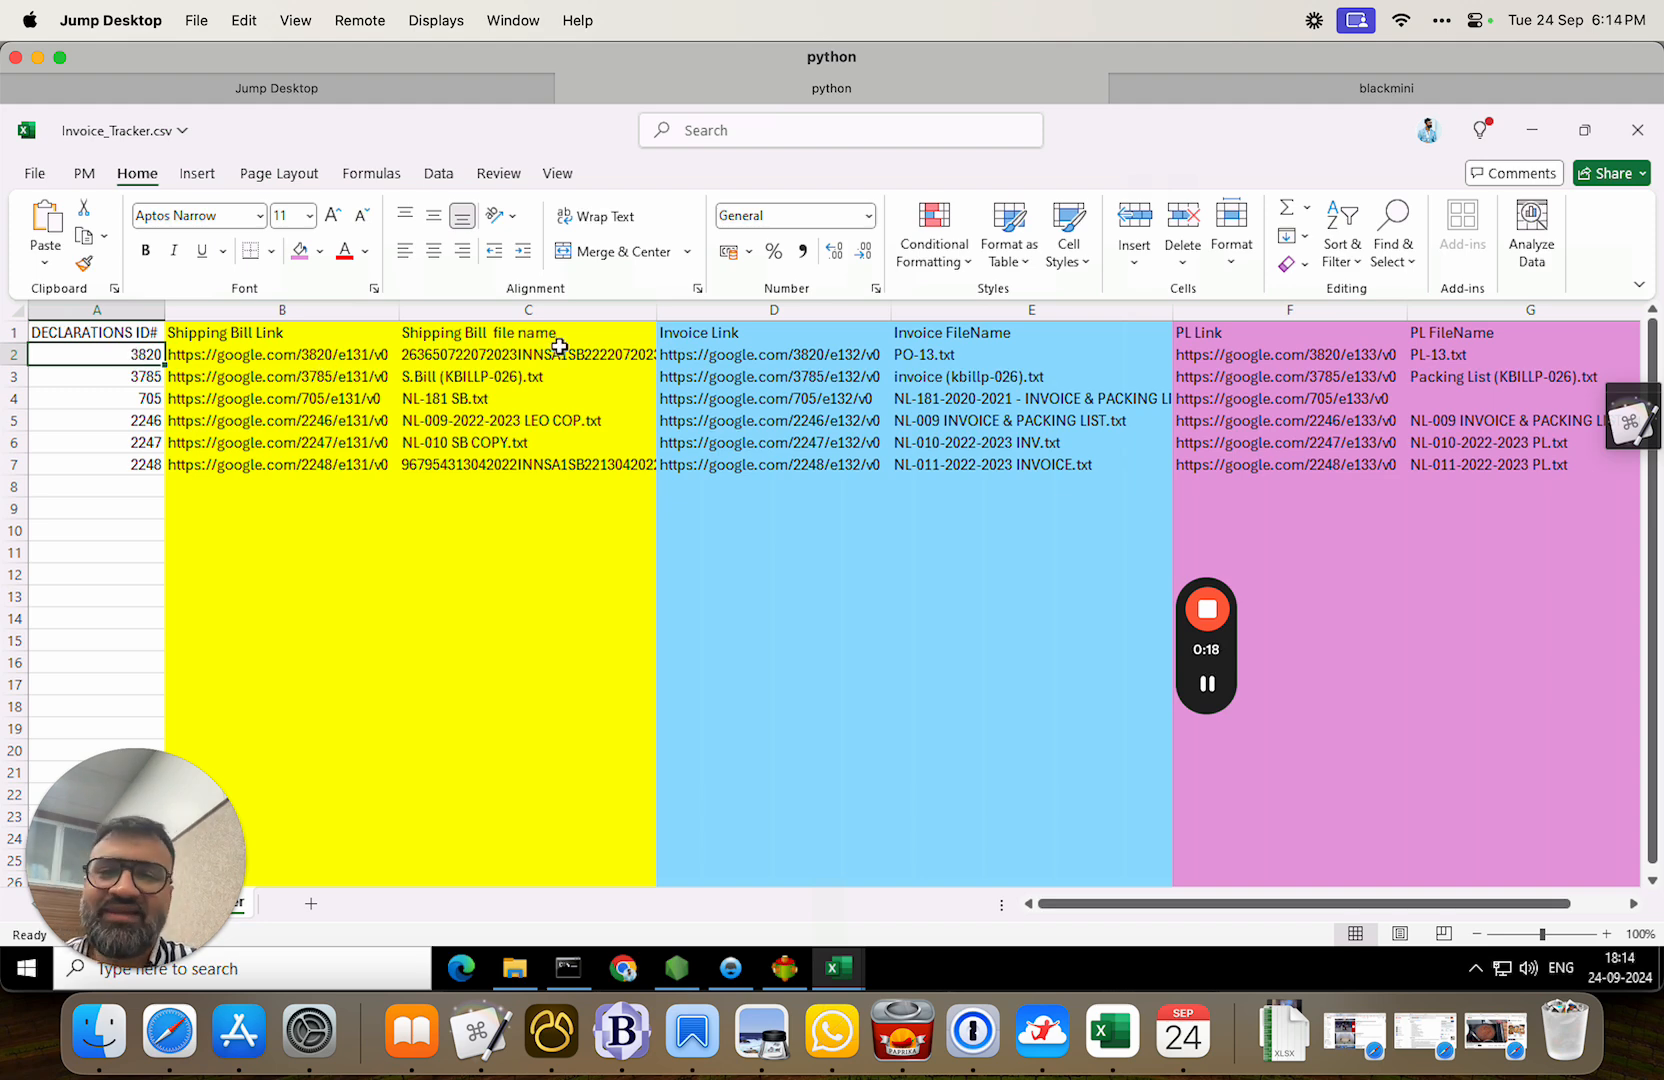
Compare Invoice_Tracker.csv's Shipping Bill Link column with abba.csv's DocType/ID layout, then return to the ETL processor.
{"action": "left_click", "coordinate": [300, 310]}
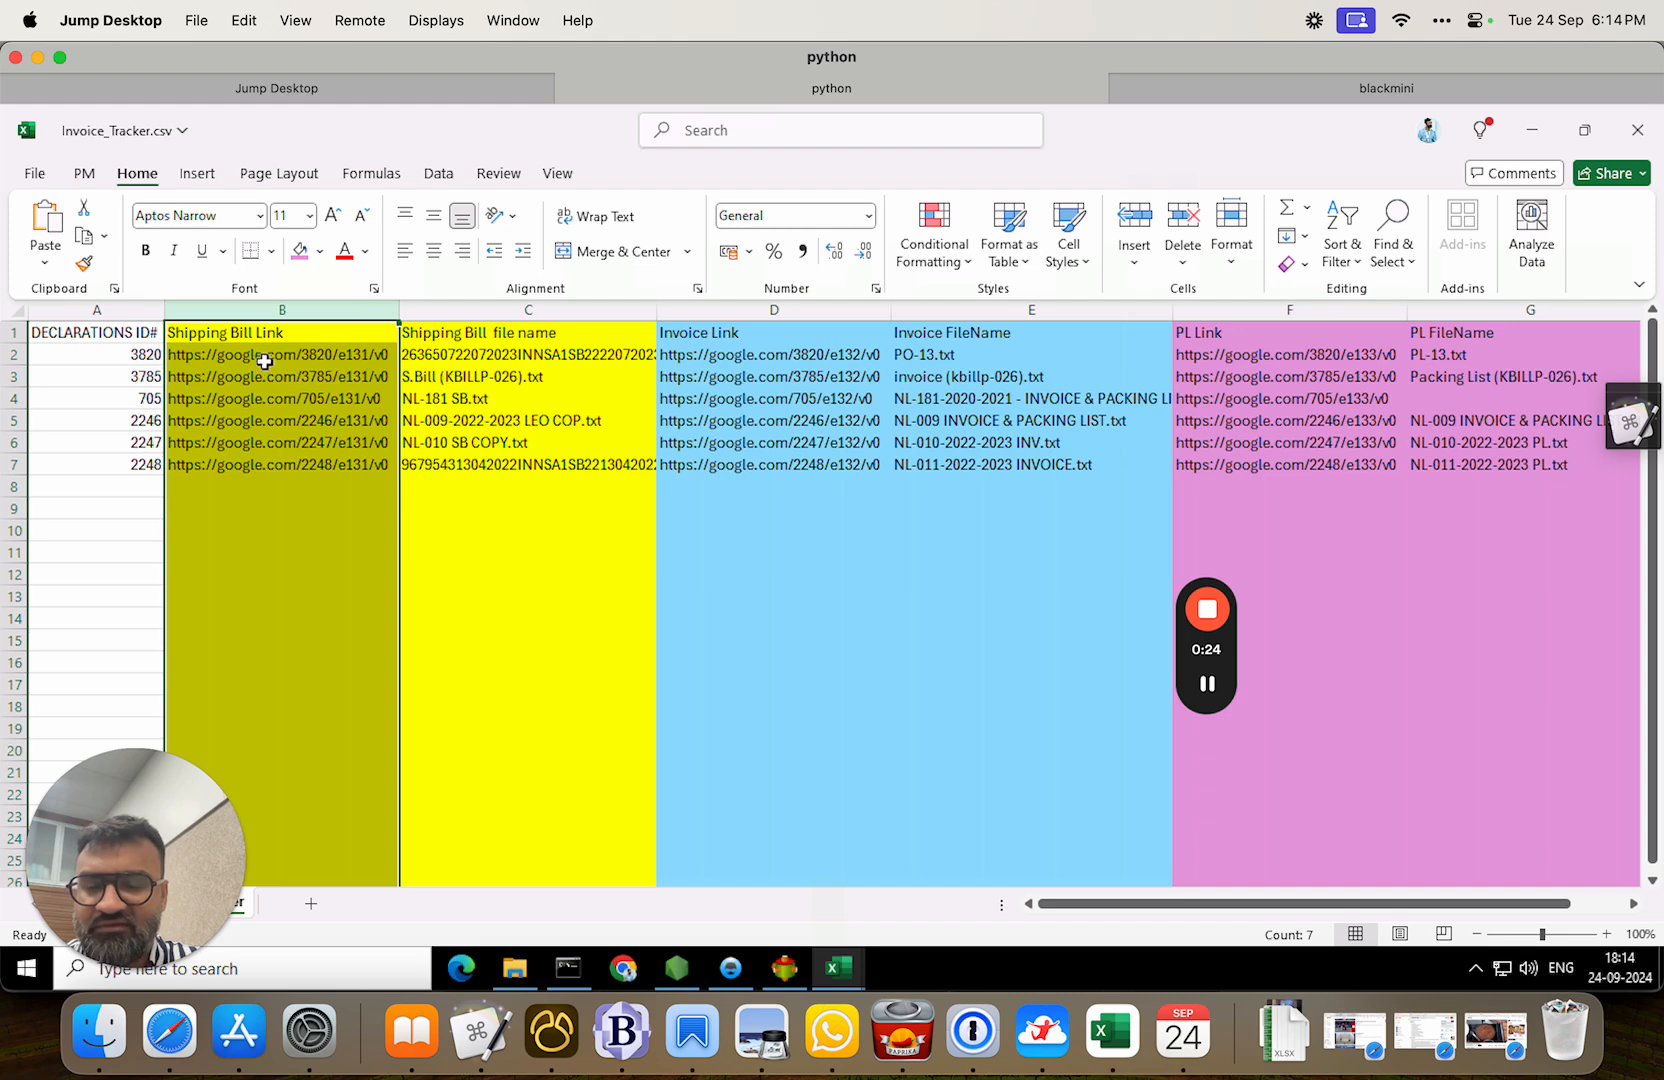
{"action": "left_click", "coordinate": [845, 968]}
{"action": "left_click", "coordinate": [960, 900]}
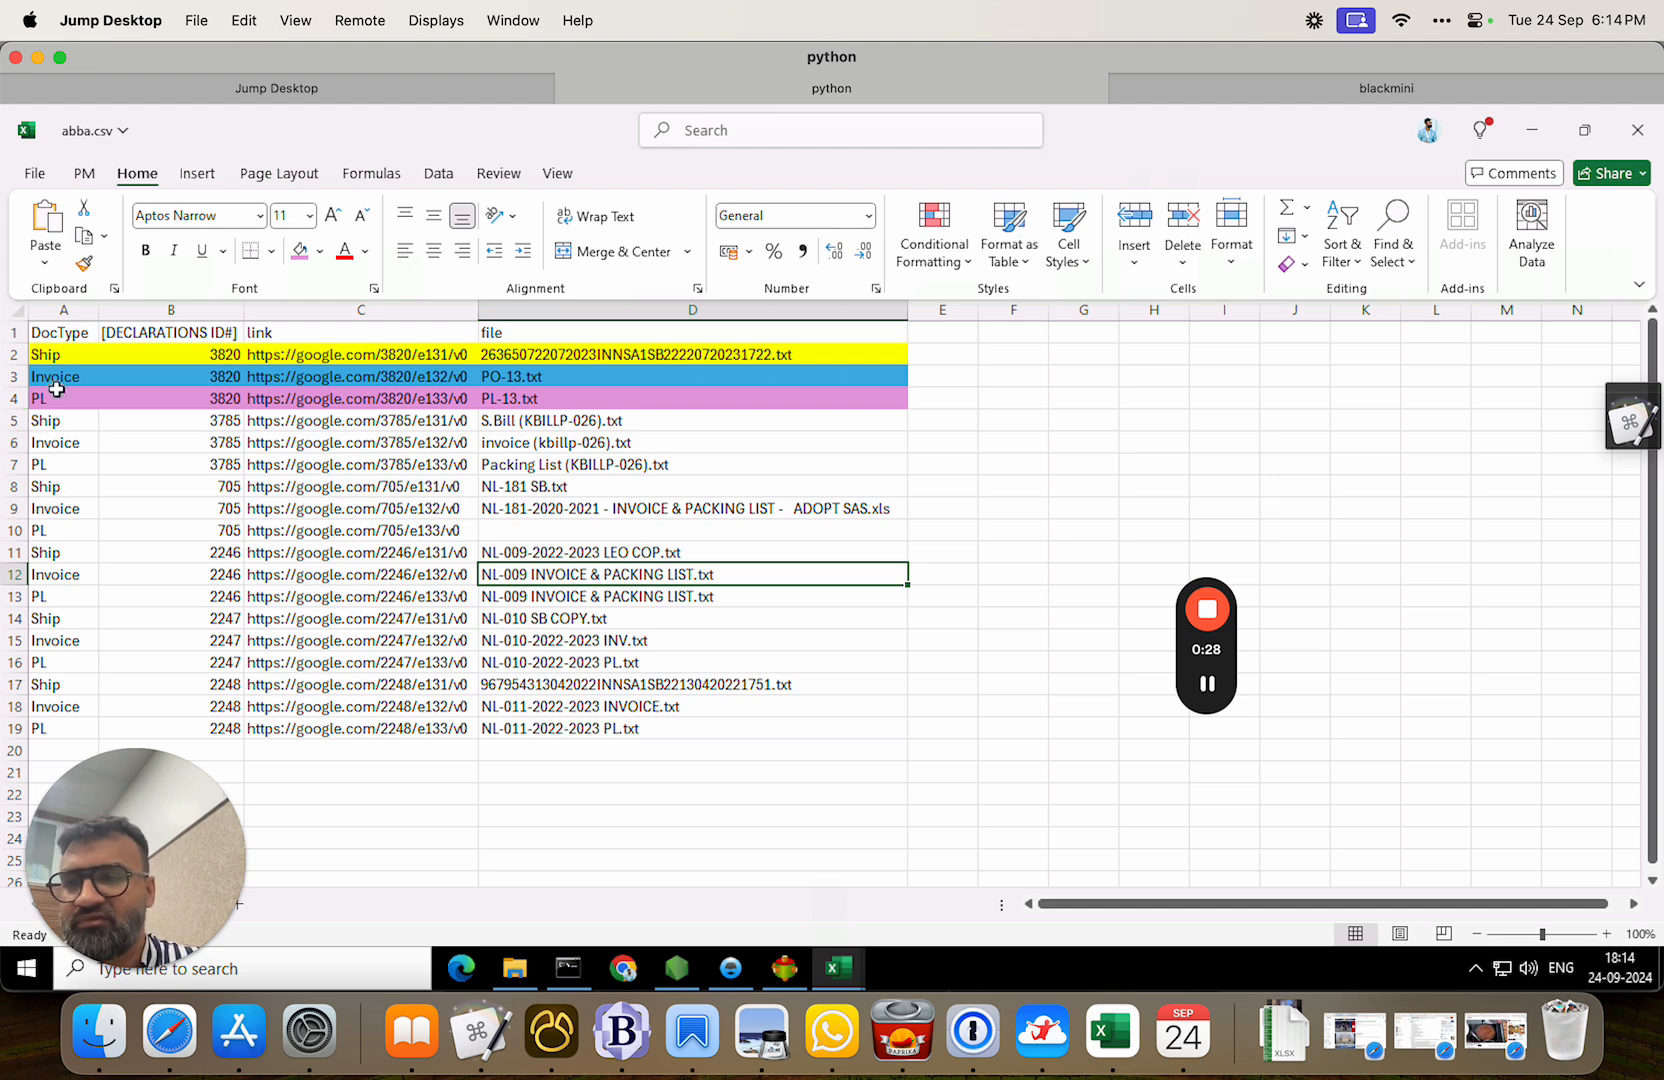
{"action": "left_click", "coordinate": [58, 354]}
{"action": "left_click", "coordinate": [188, 356]}
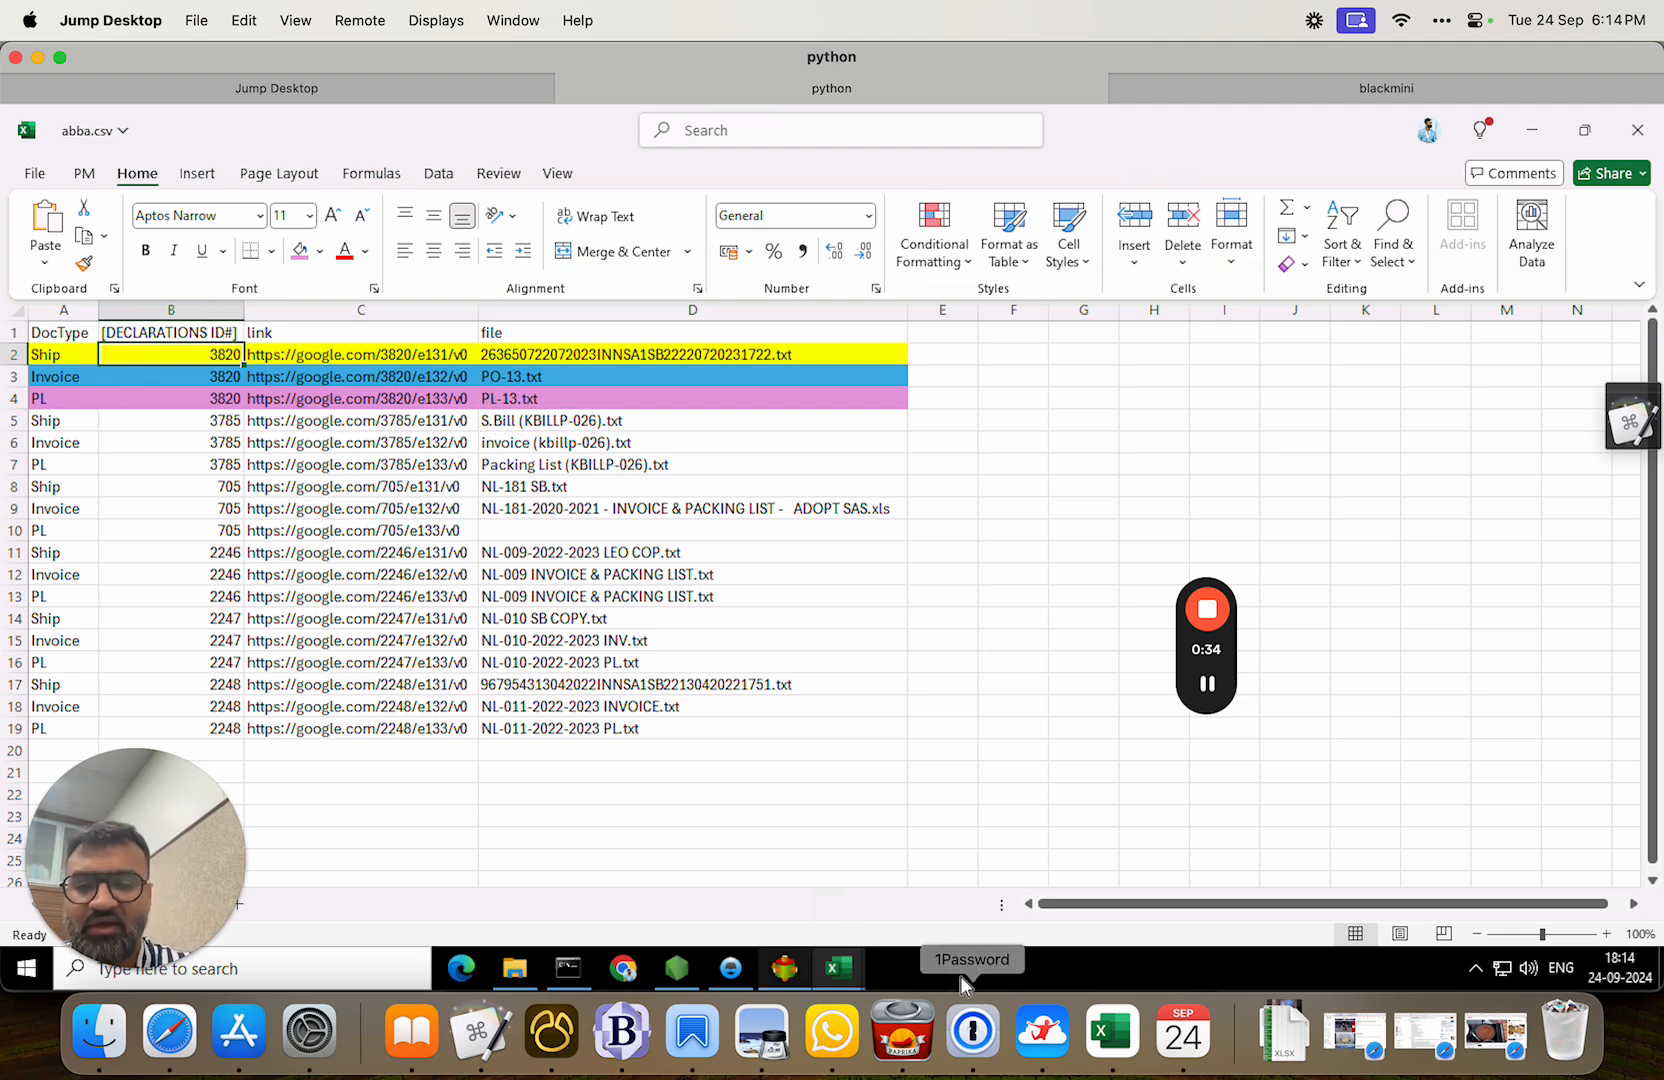
{"action": "left_click", "coordinate": [790, 975]}
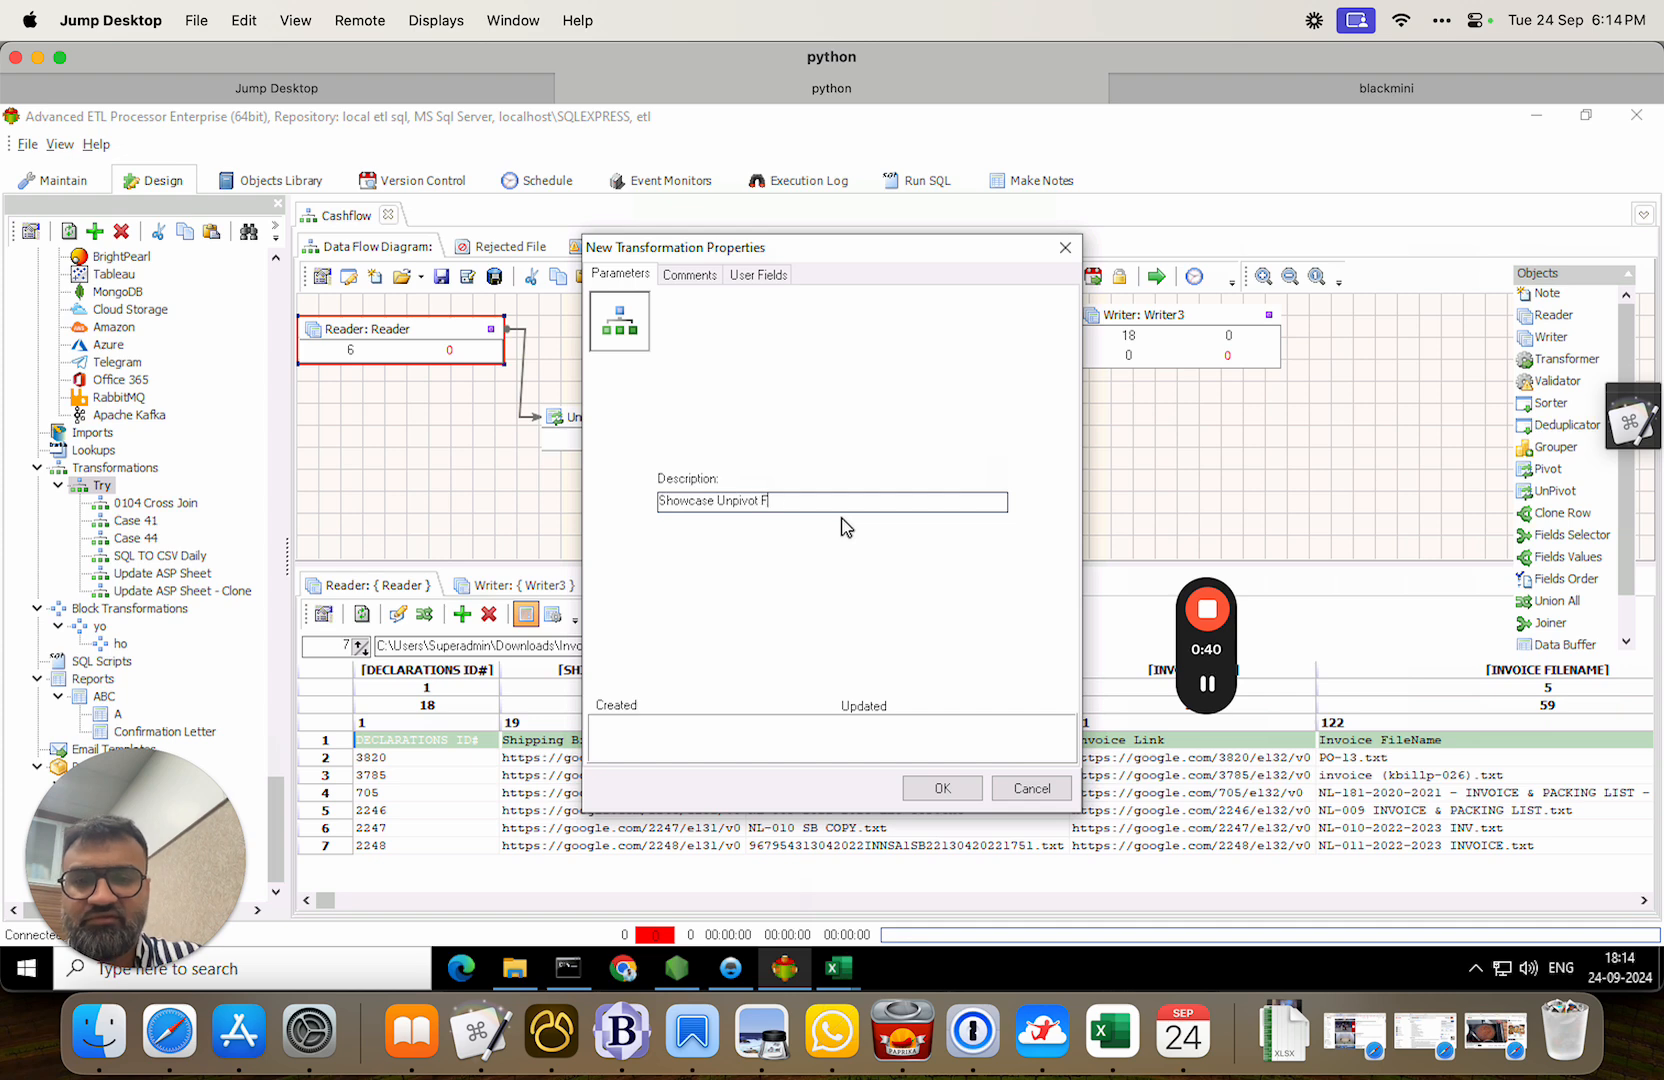
Create the transformation and set the Reader's connection to KBIAutomation.
{"action": "key", "text": "Return"}
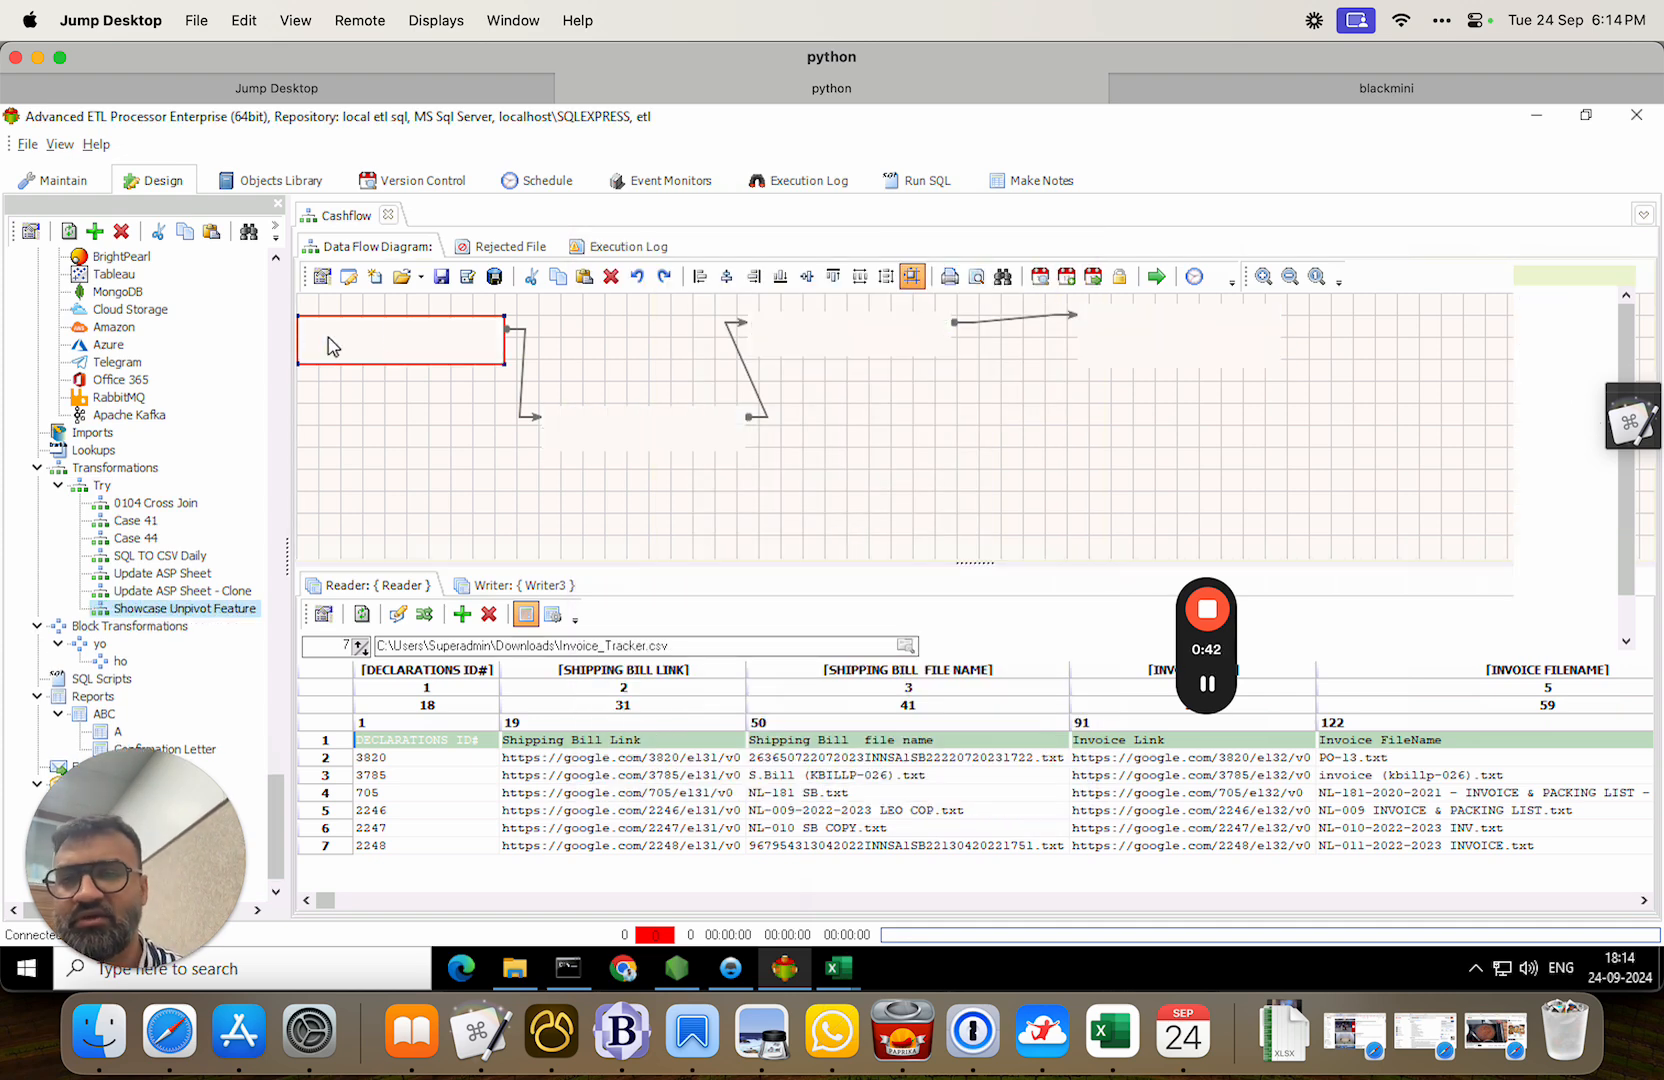
{"action": "left_click", "coordinate": [443, 317]}
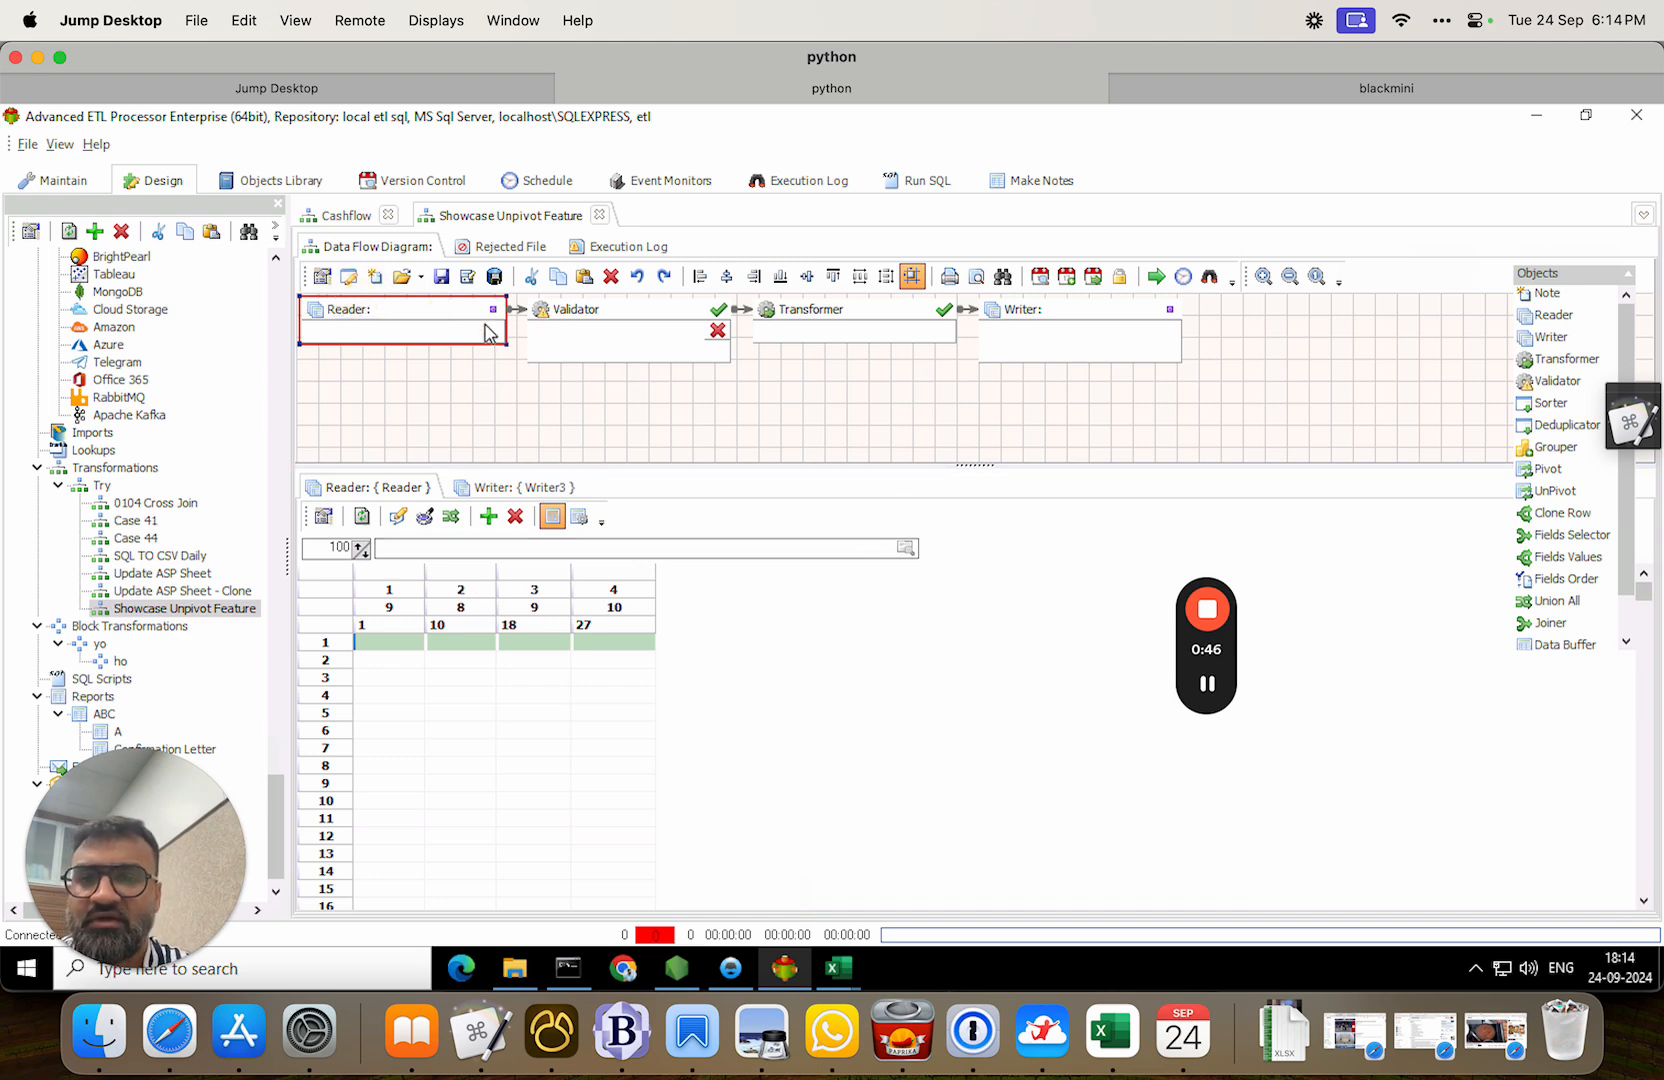
{"action": "double_click", "coordinate": [449, 318]}
{"action": "left_click", "coordinate": [962, 757]}
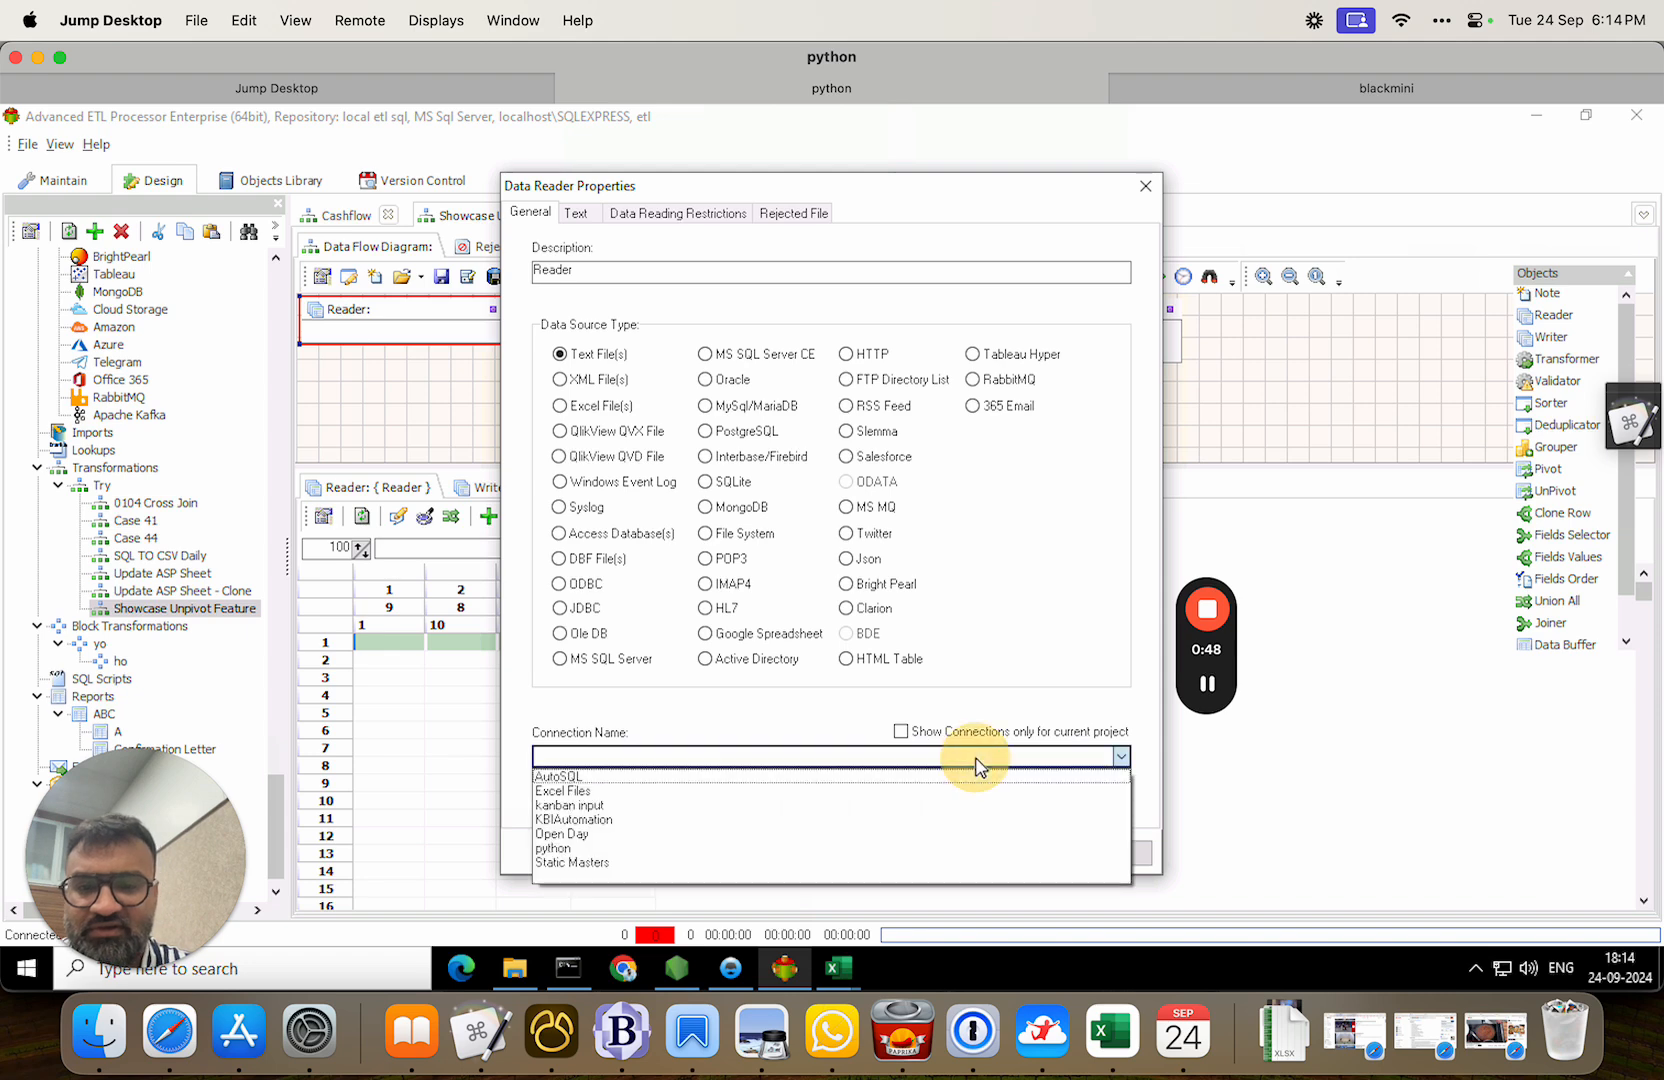
{"action": "left_click", "coordinate": [609, 825]}
{"action": "left_click", "coordinate": [1030, 852]}
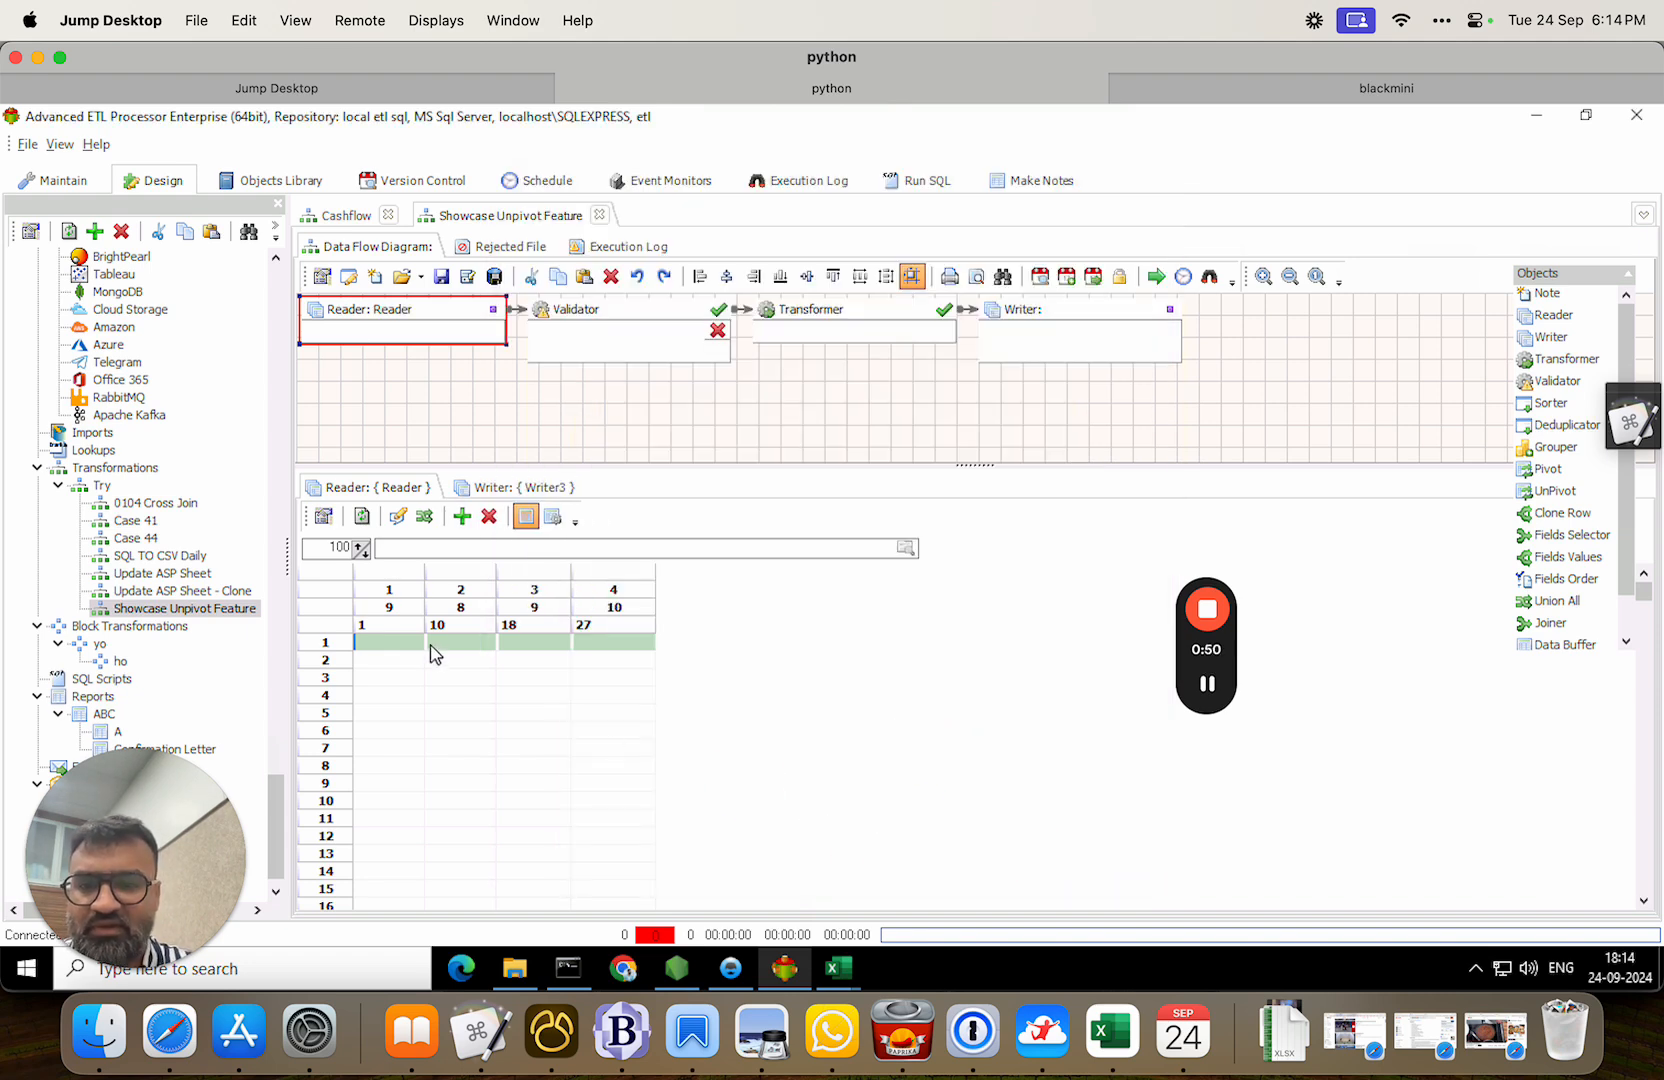
Load Invoice_Tracker - Copy (2).csv as the Reader's source file.
{"action": "left_click", "coordinate": [499, 544]}
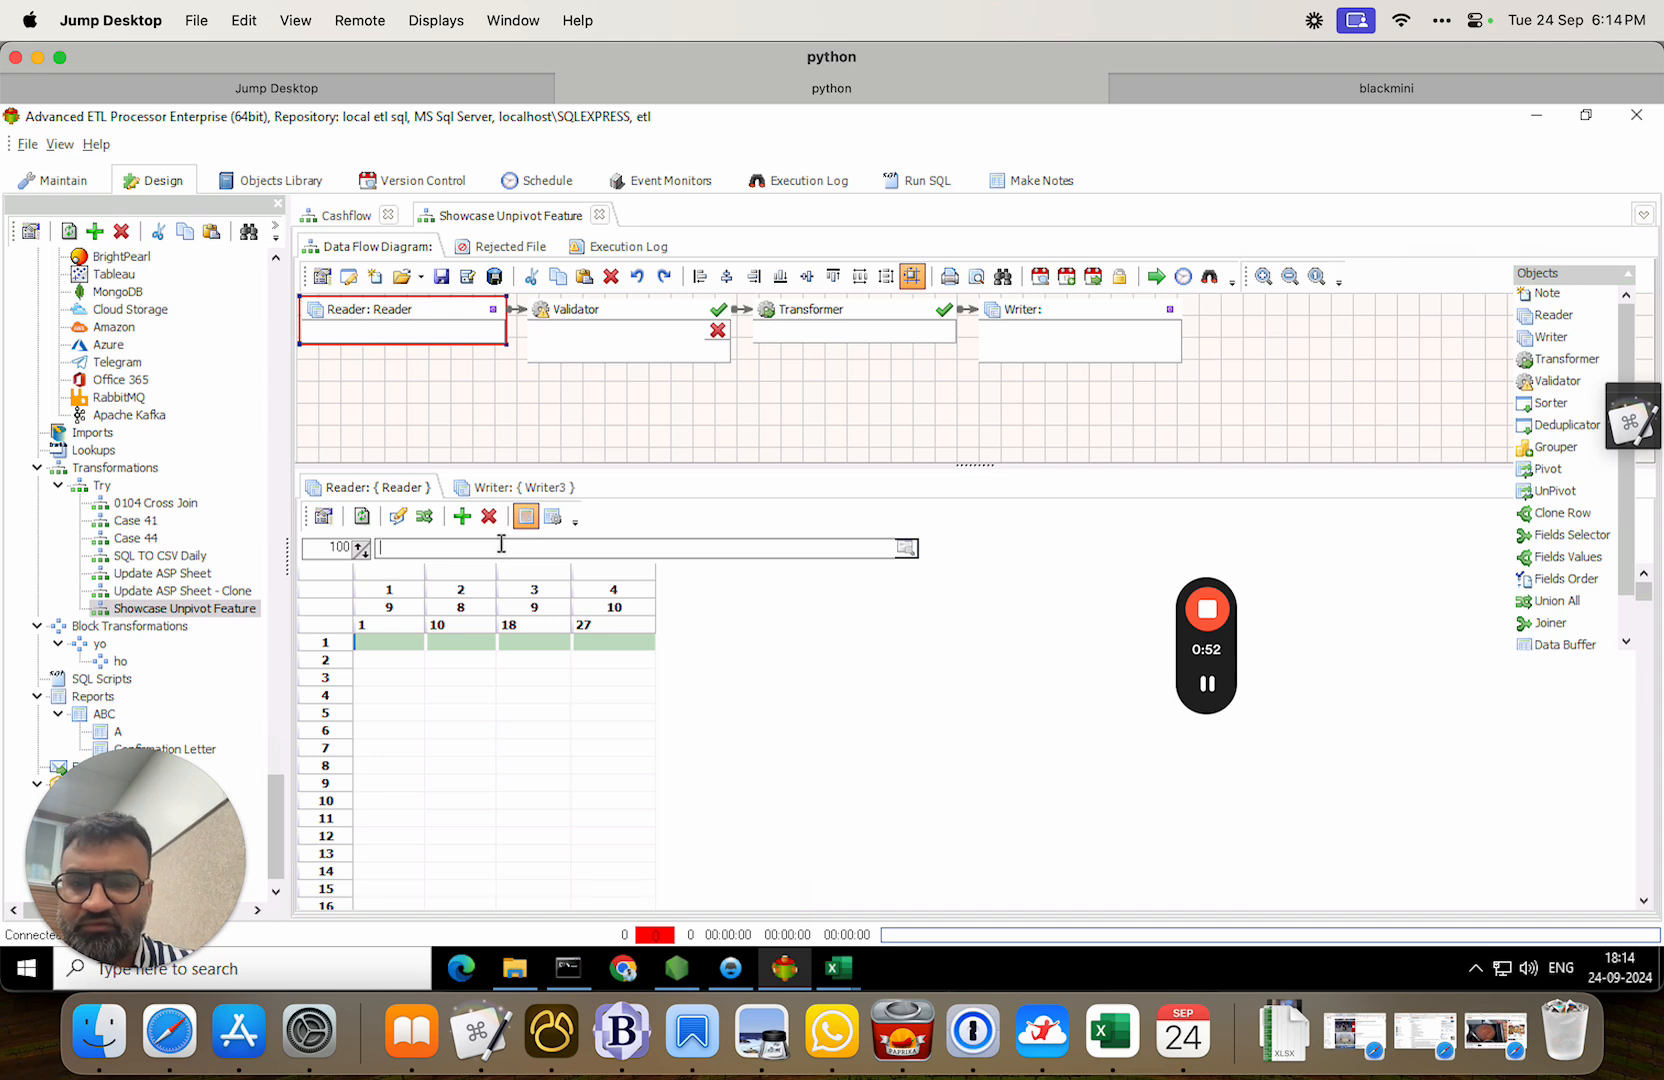
{"action": "left_click", "coordinate": [906, 548]}
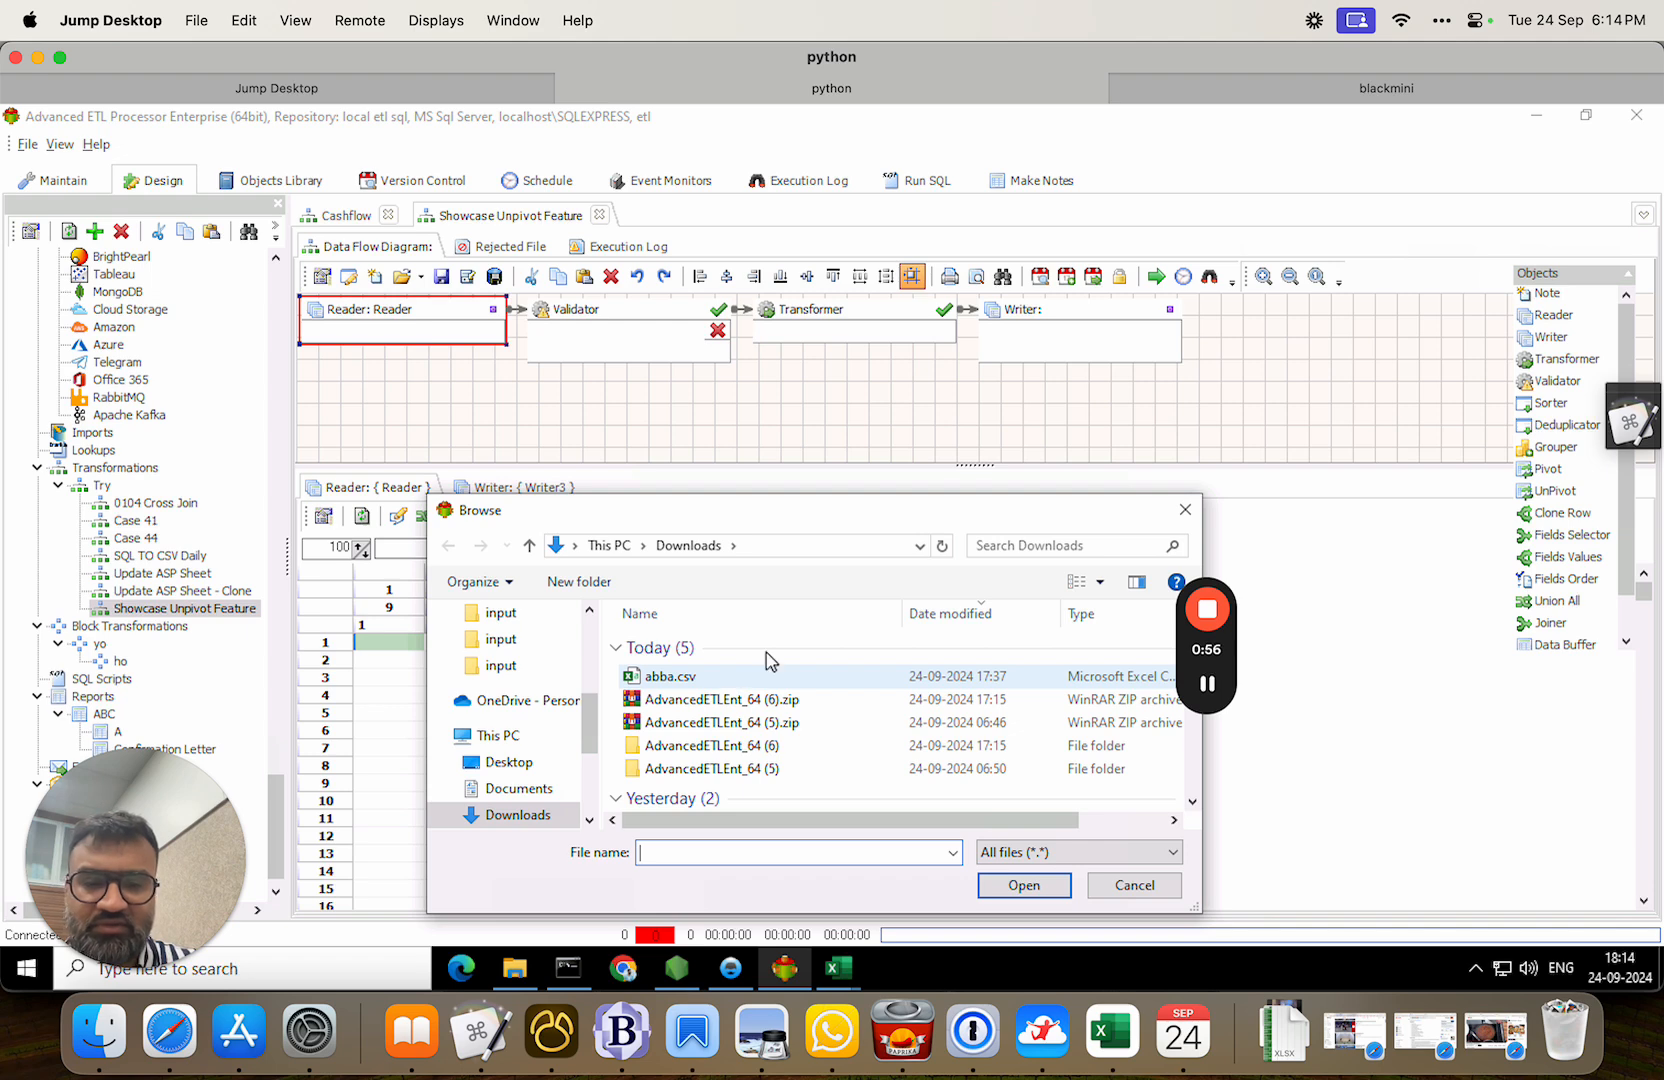
{"action": "left_click", "coordinate": [1208, 684]}
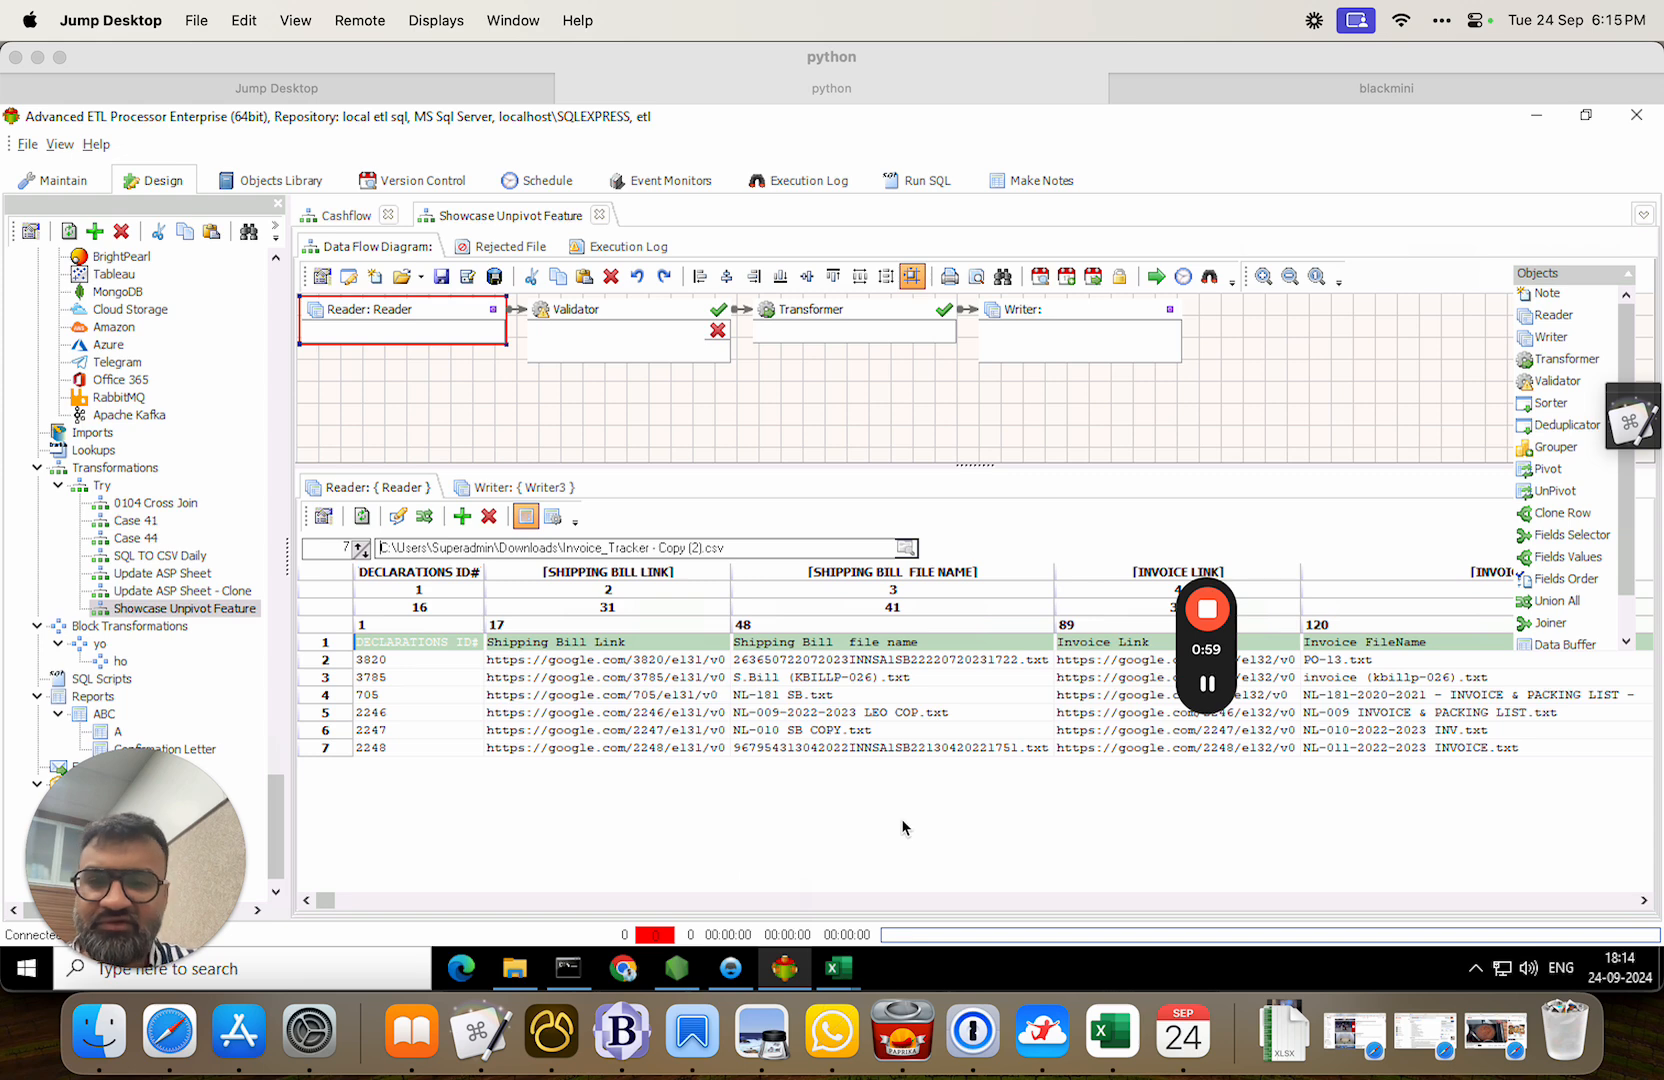
Delete the Validator step from the data flow.
{"action": "right_click", "coordinate": [642, 314]}
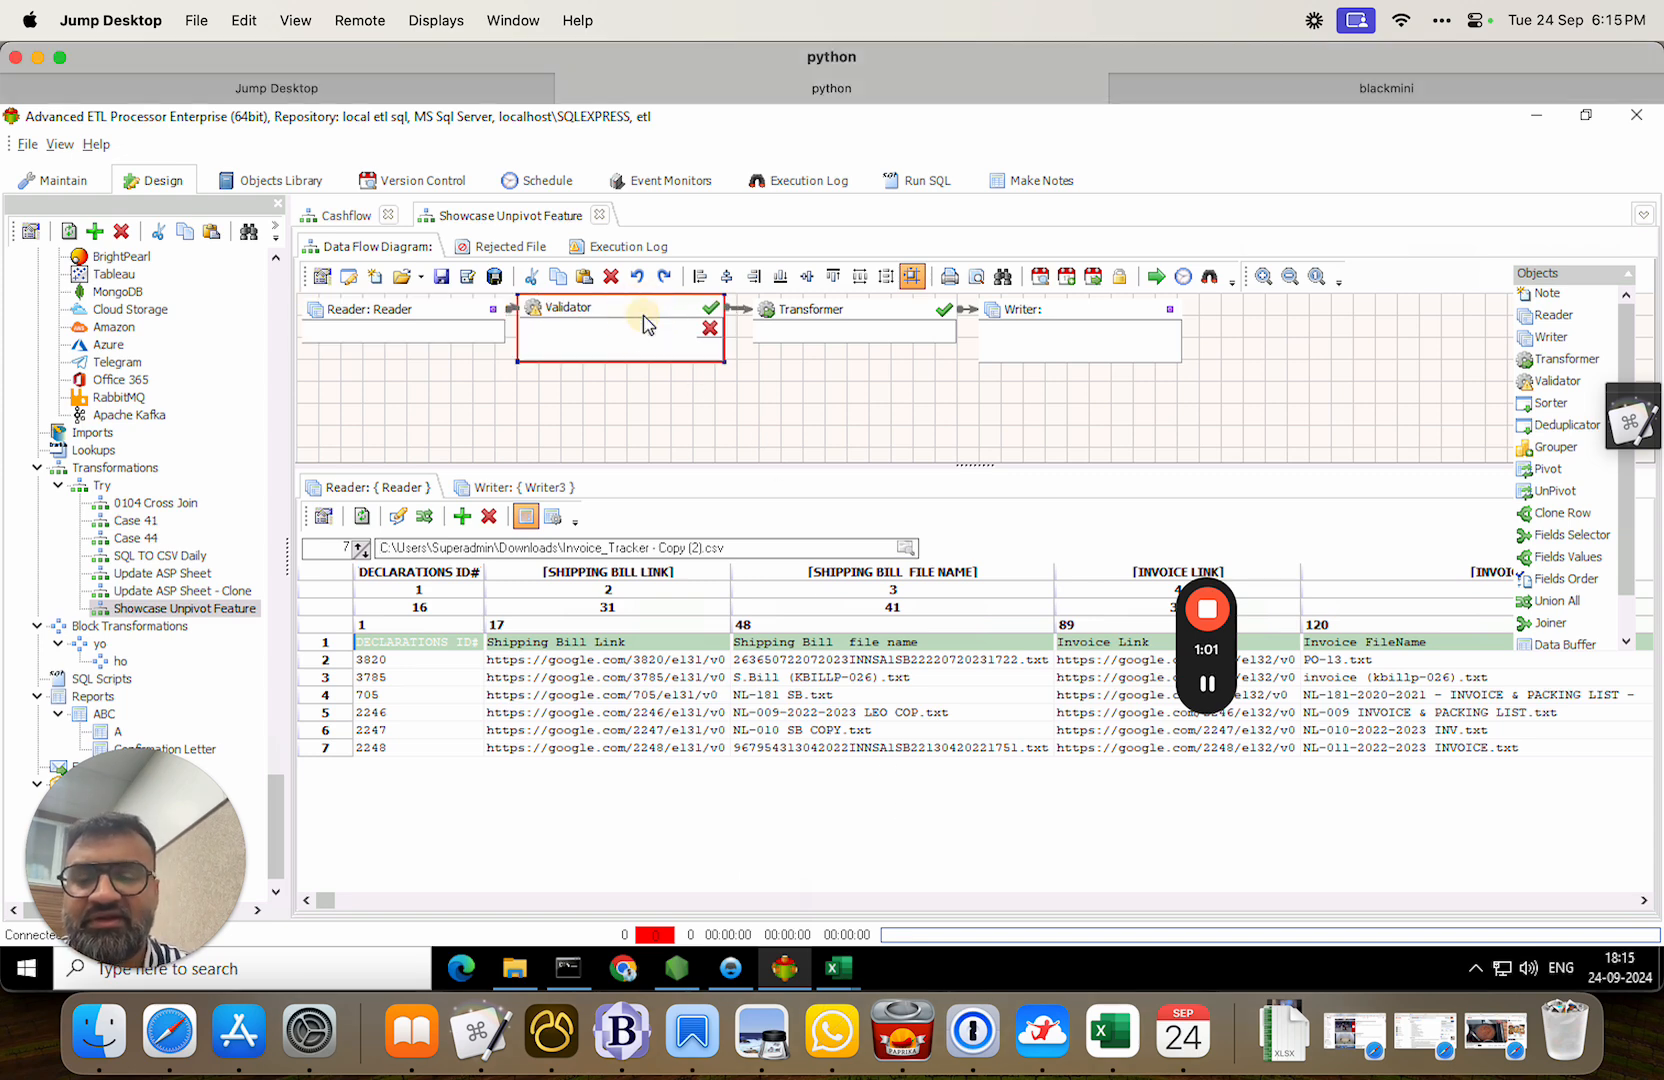
{"action": "left_click", "coordinate": [585, 295]}
{"action": "left_click", "coordinate": [590, 308]}
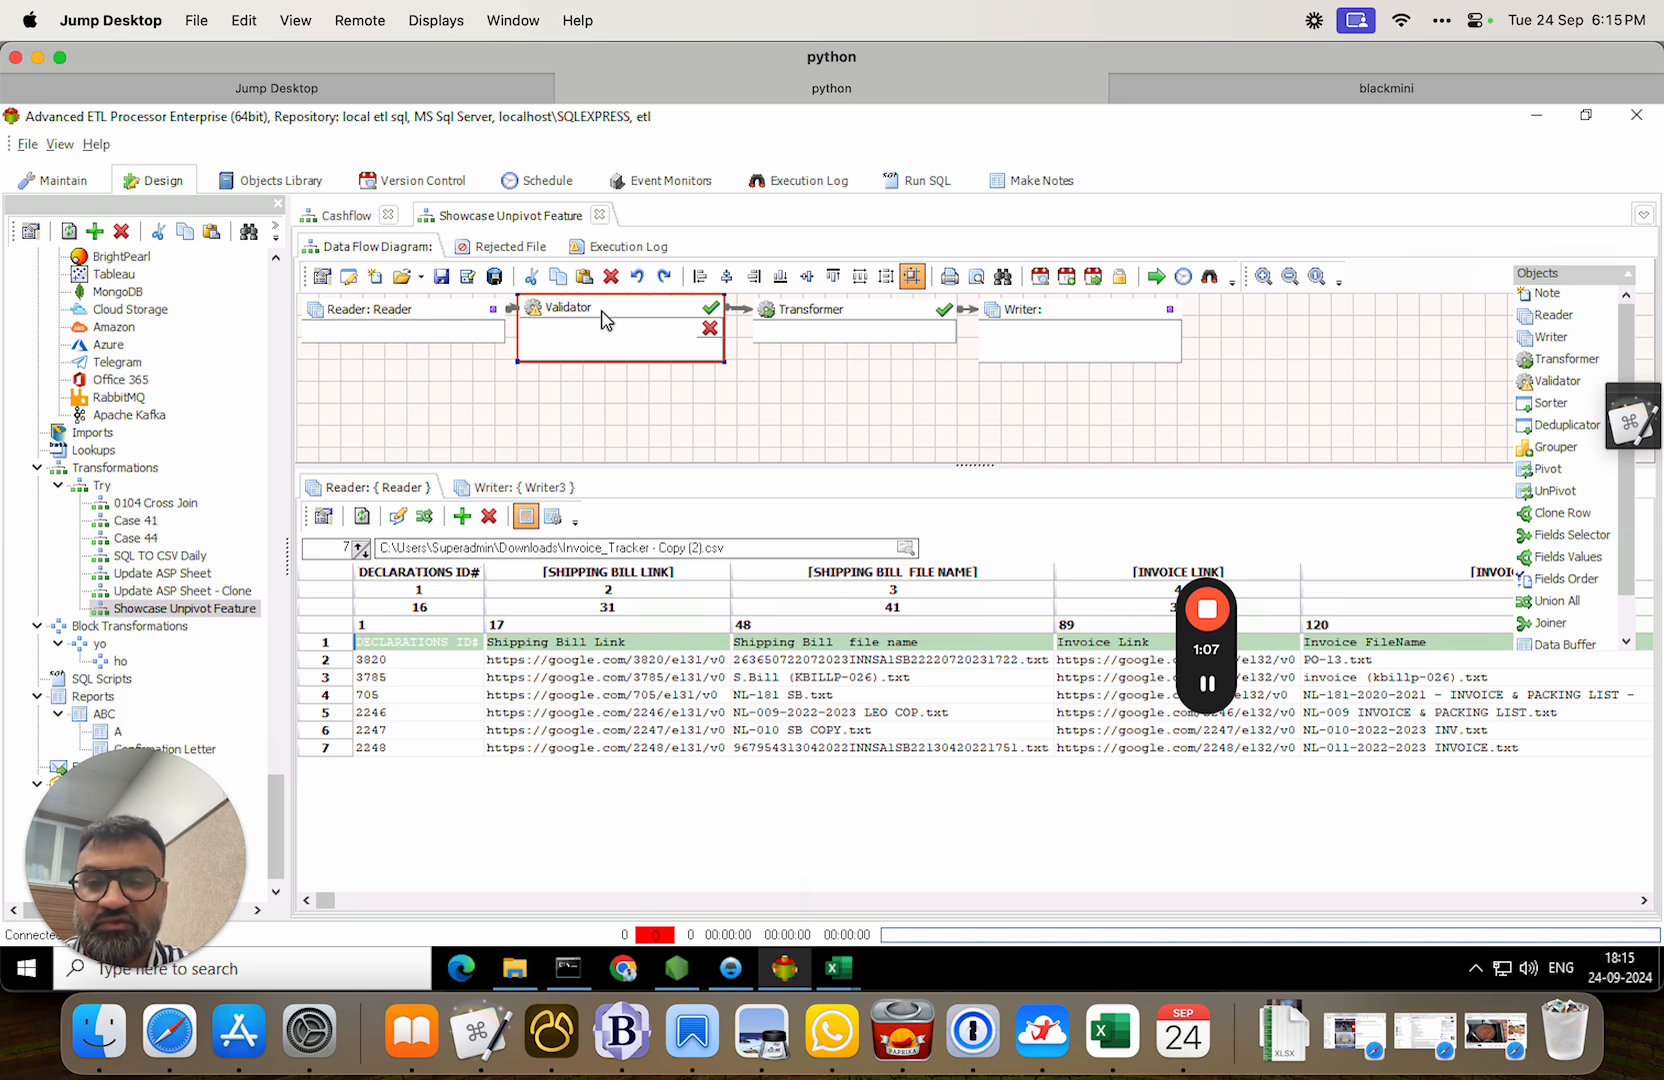
{"action": "right_click", "coordinate": [603, 319]}
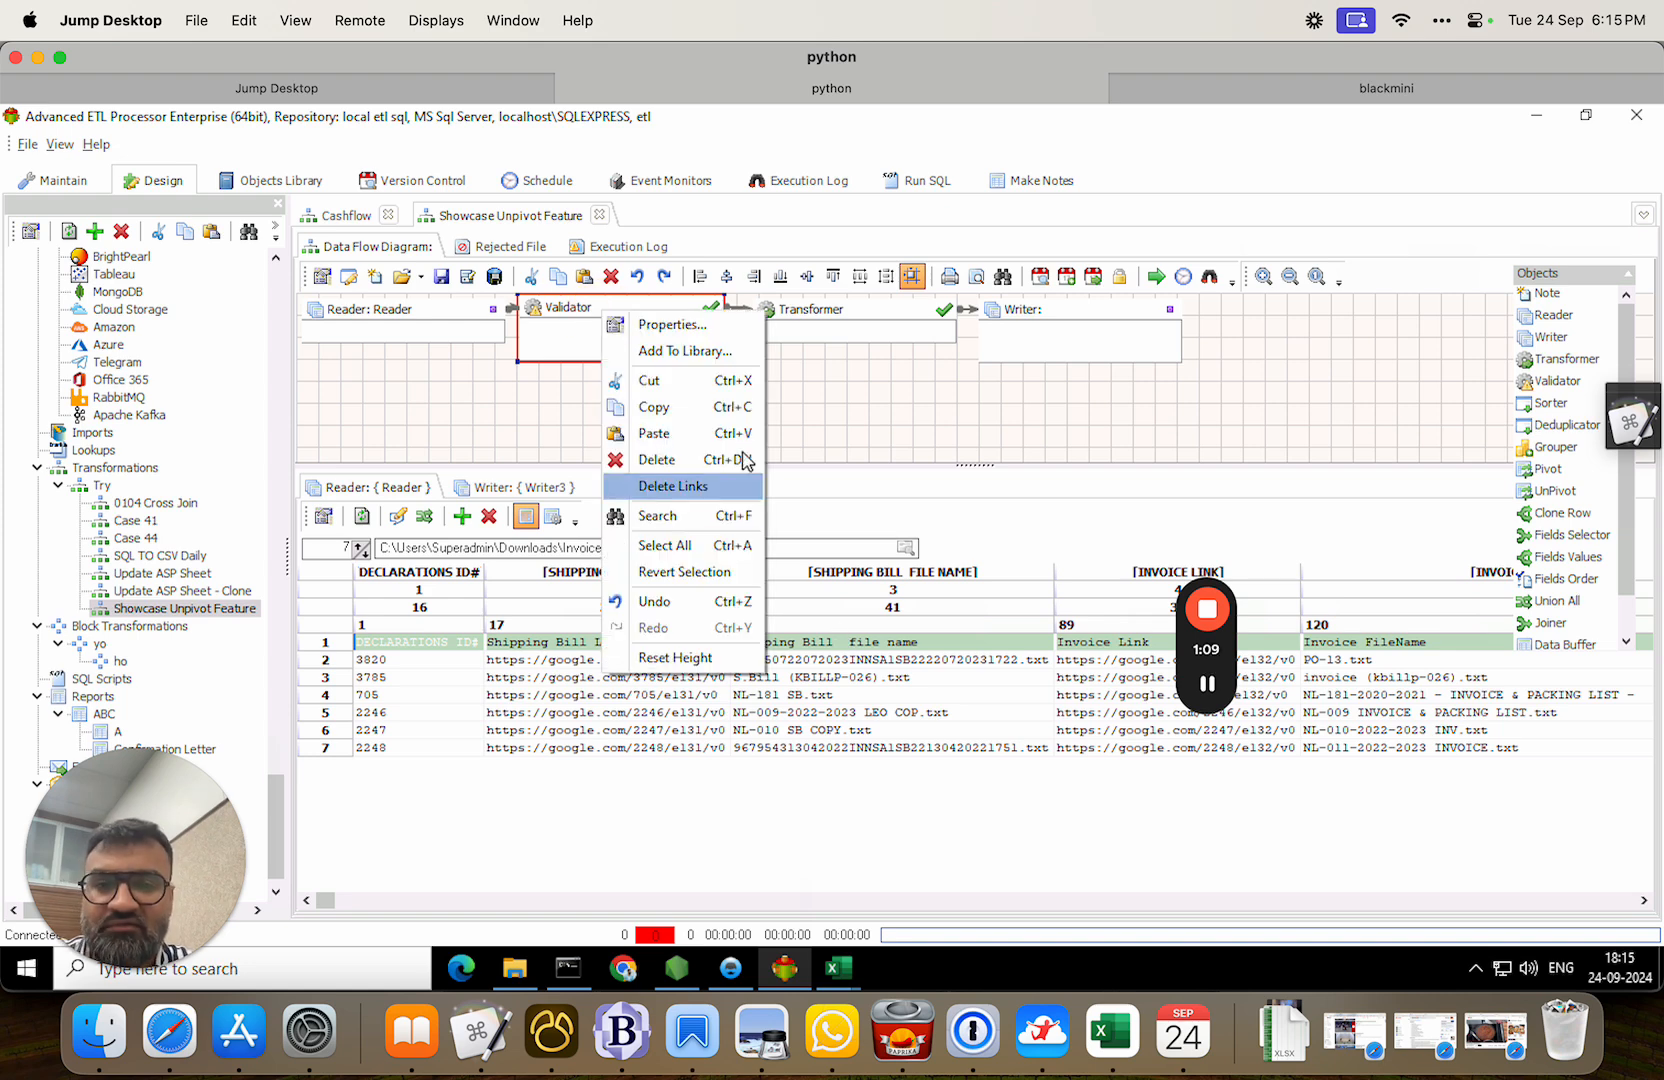
{"action": "left_click", "coordinate": [700, 458]}
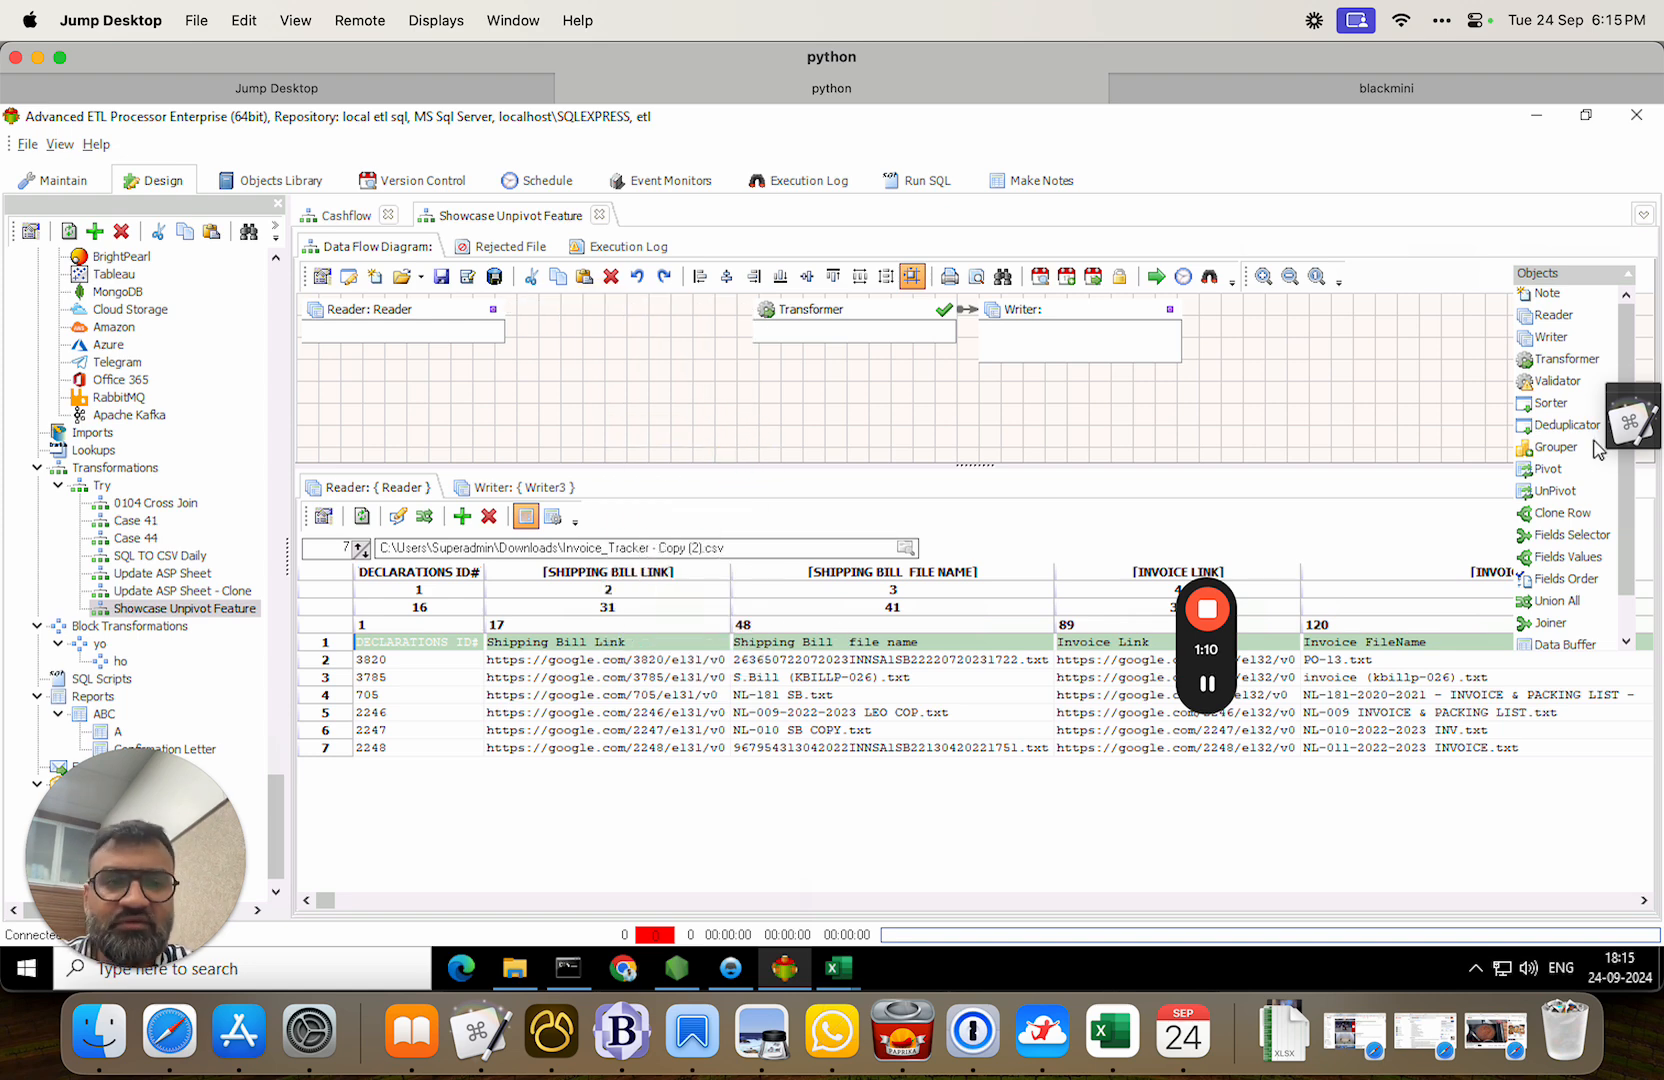
Add an UnPivot step fed by the Reader's output and open its properties.
{"action": "left_click", "coordinate": [1550, 490]}
{"action": "left_click", "coordinate": [517, 384]}
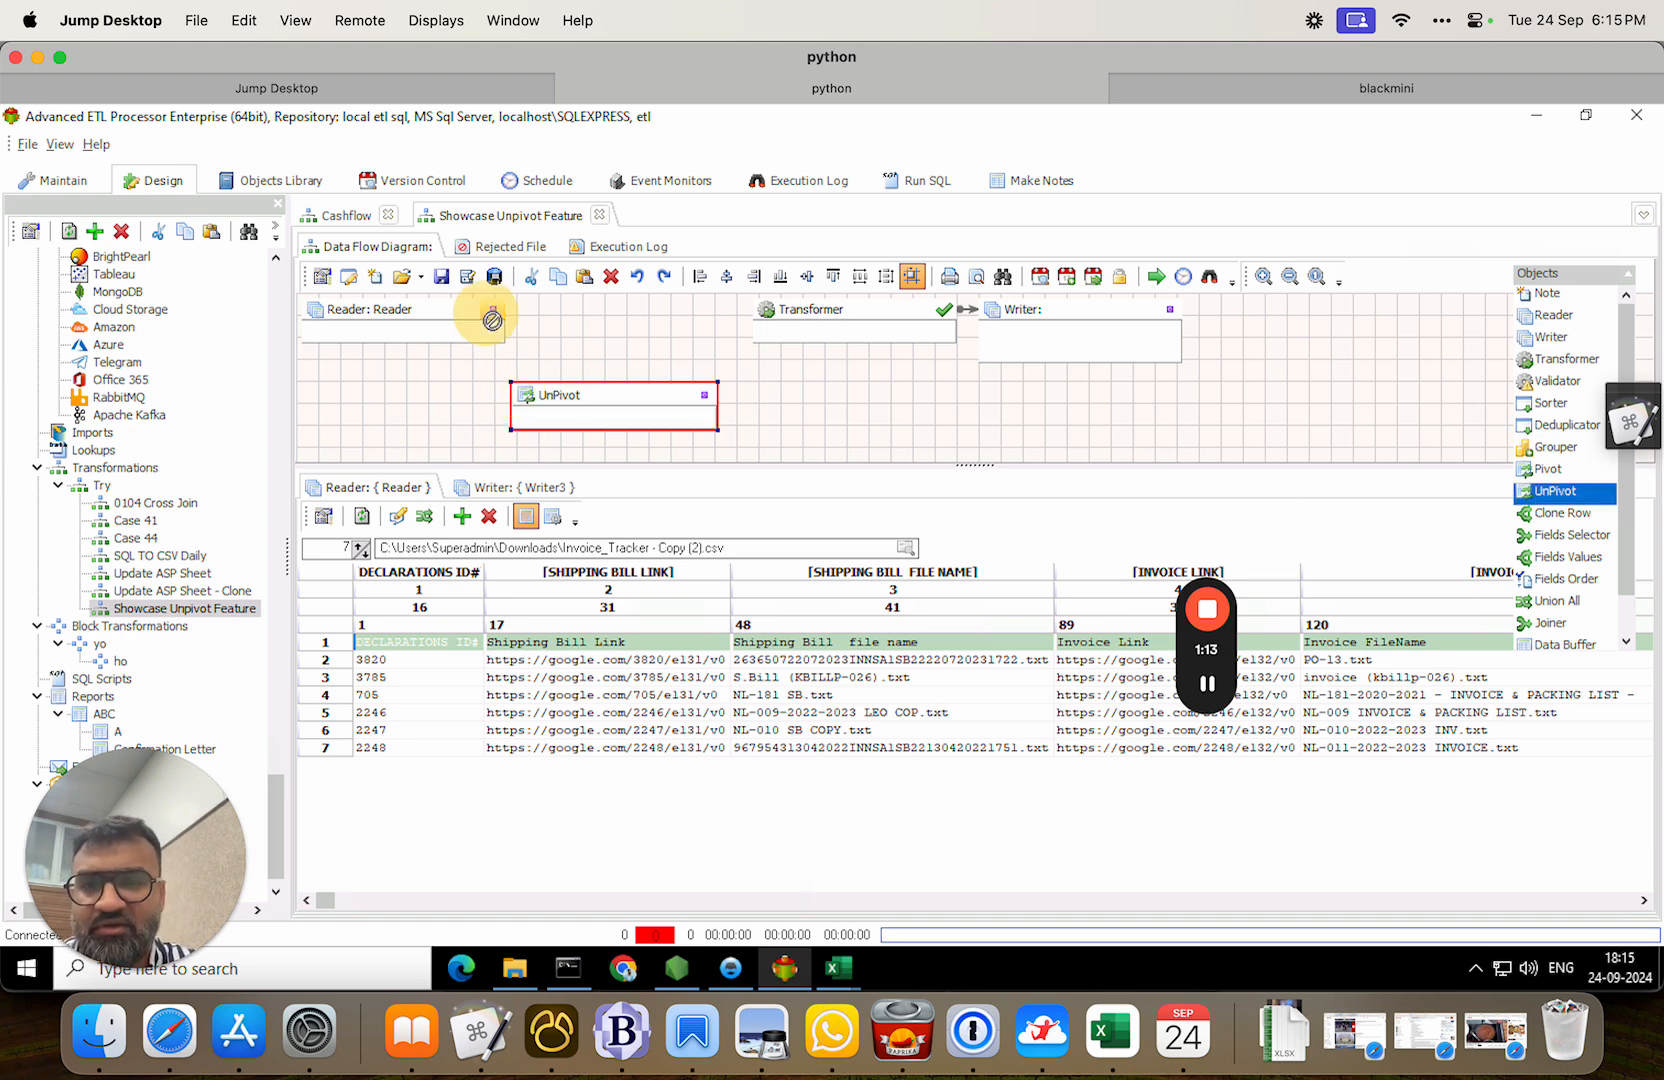
{"action": "left_click_drag", "start_coordinate": [492, 312], "coordinate": [565, 410]}
{"action": "double_click", "coordinate": [565, 410]}
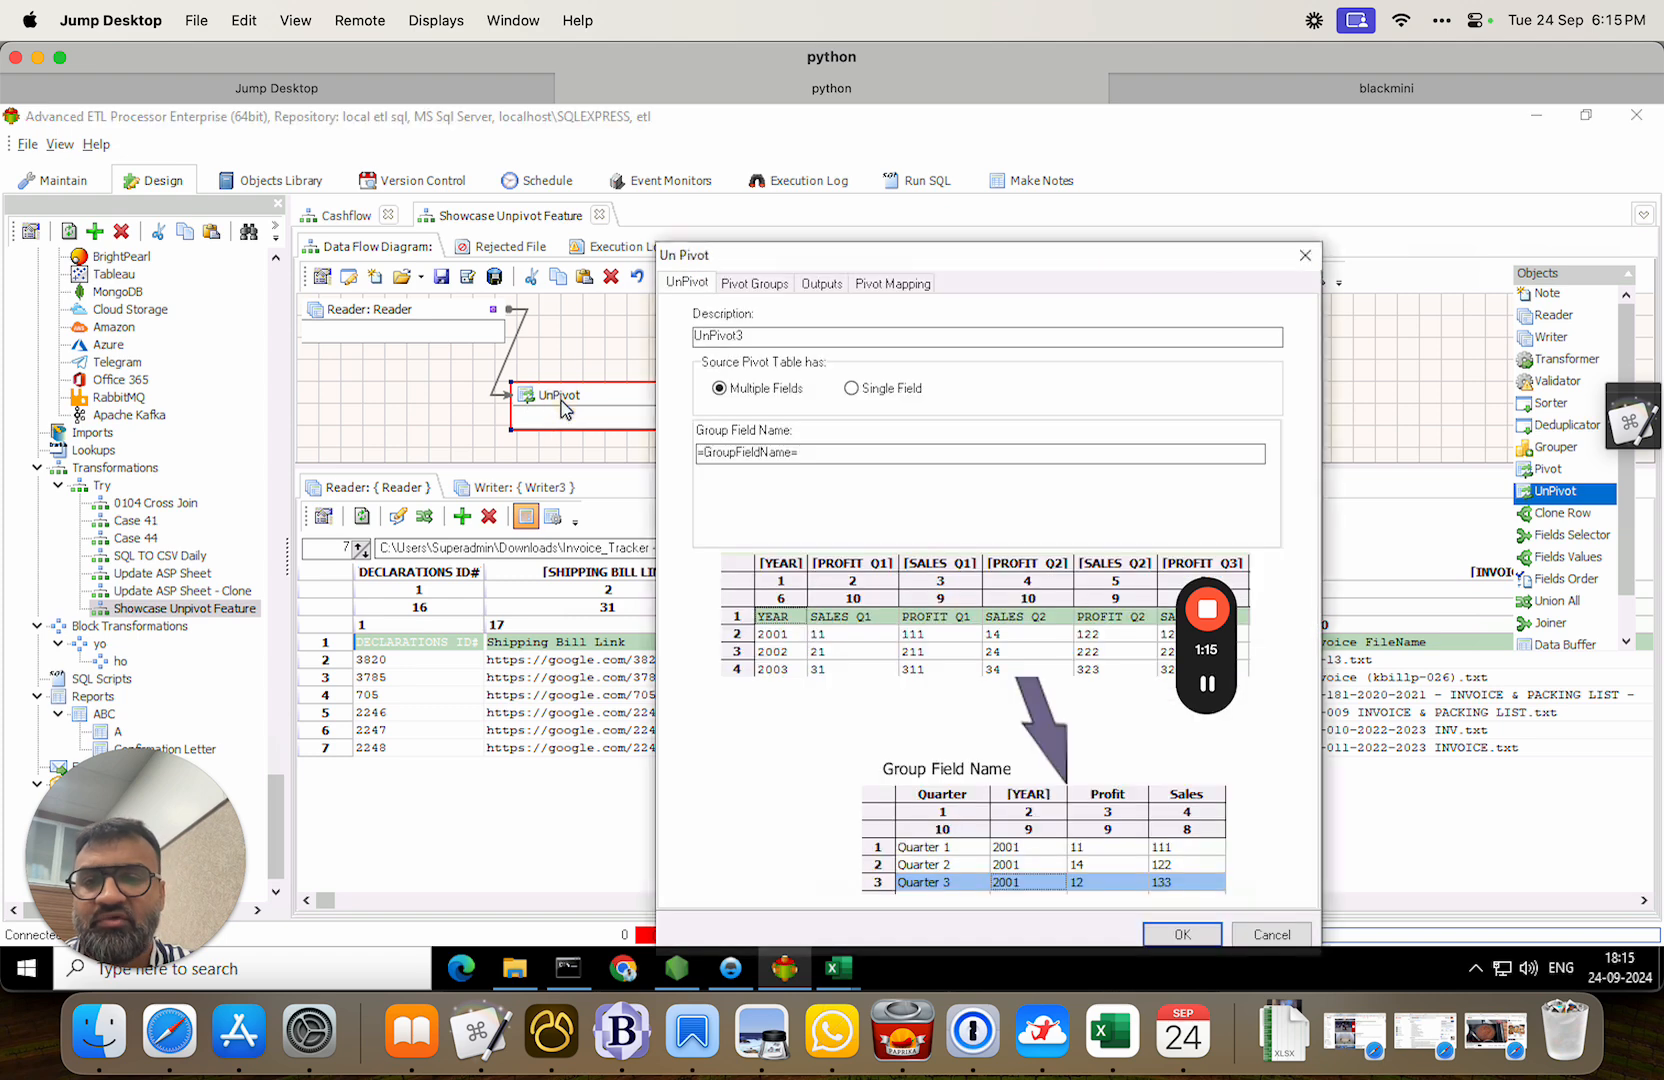
In Pivot Mapping, pass [DECLARATIONS ID#] through unchanged as its output field.
{"action": "left_click", "coordinate": [903, 288]}
{"action": "left_click_drag", "start_coordinate": [1010, 262], "coordinate": [825, 258]}
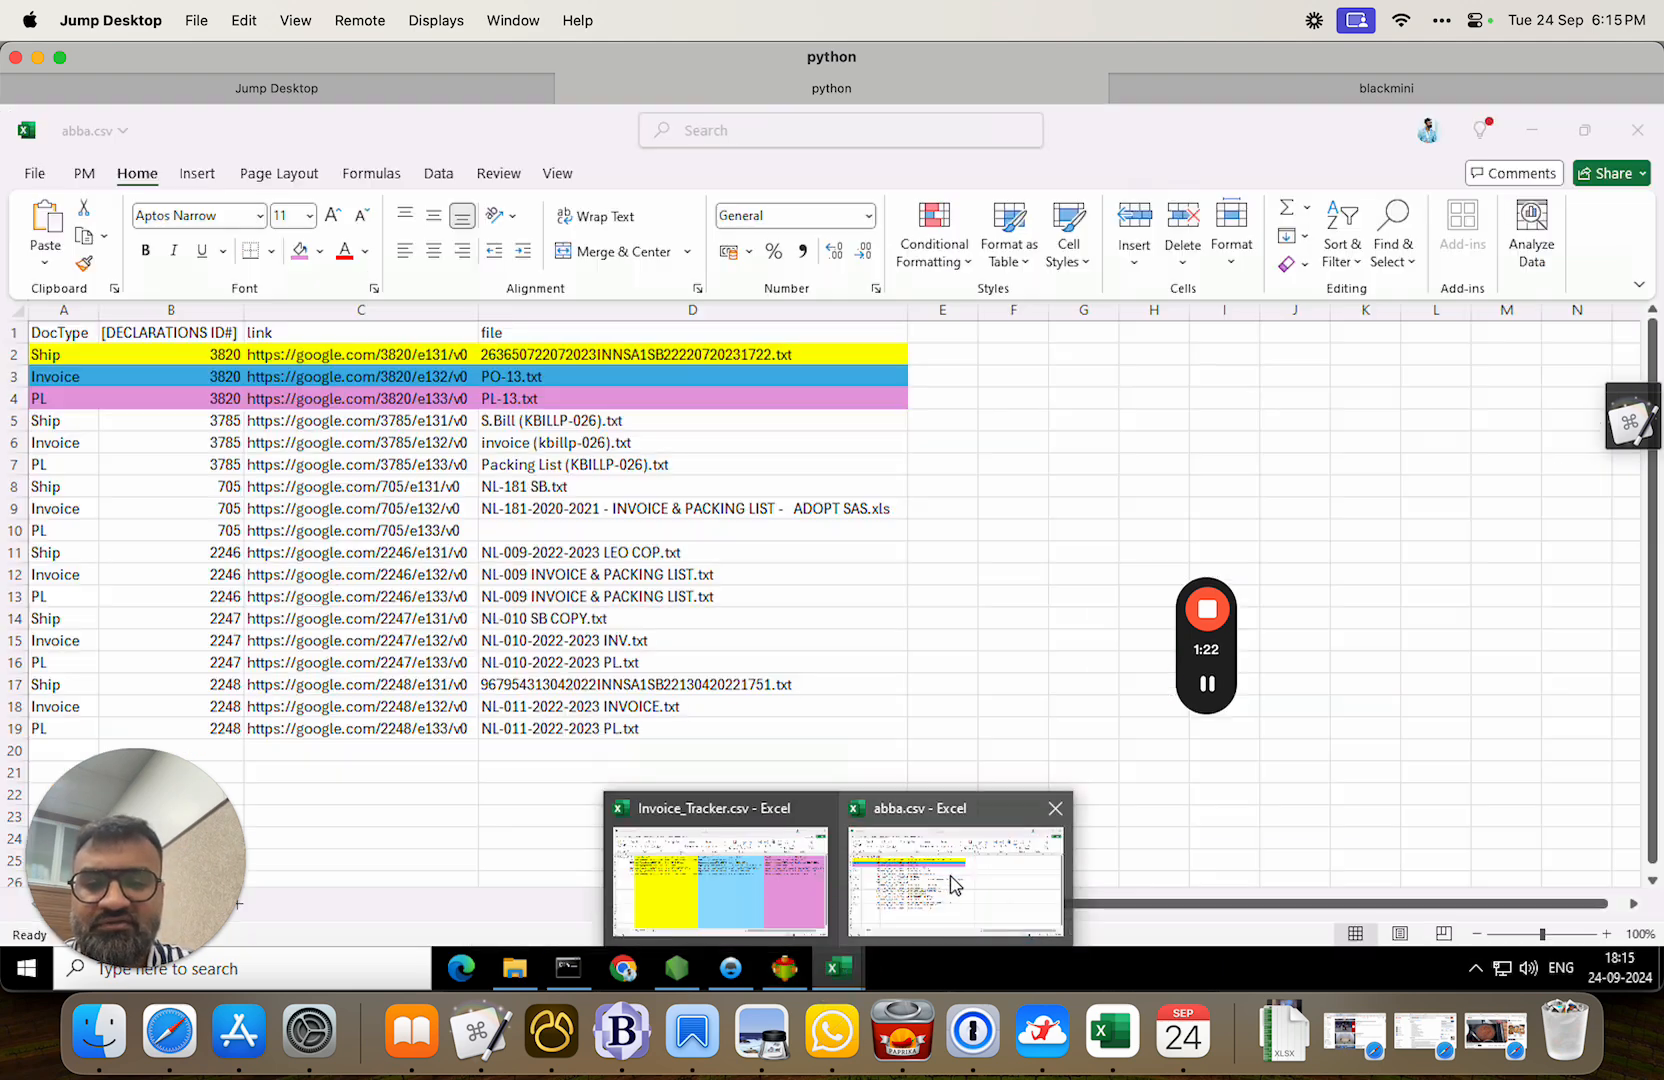
{"action": "left_click", "coordinate": [950, 865]}
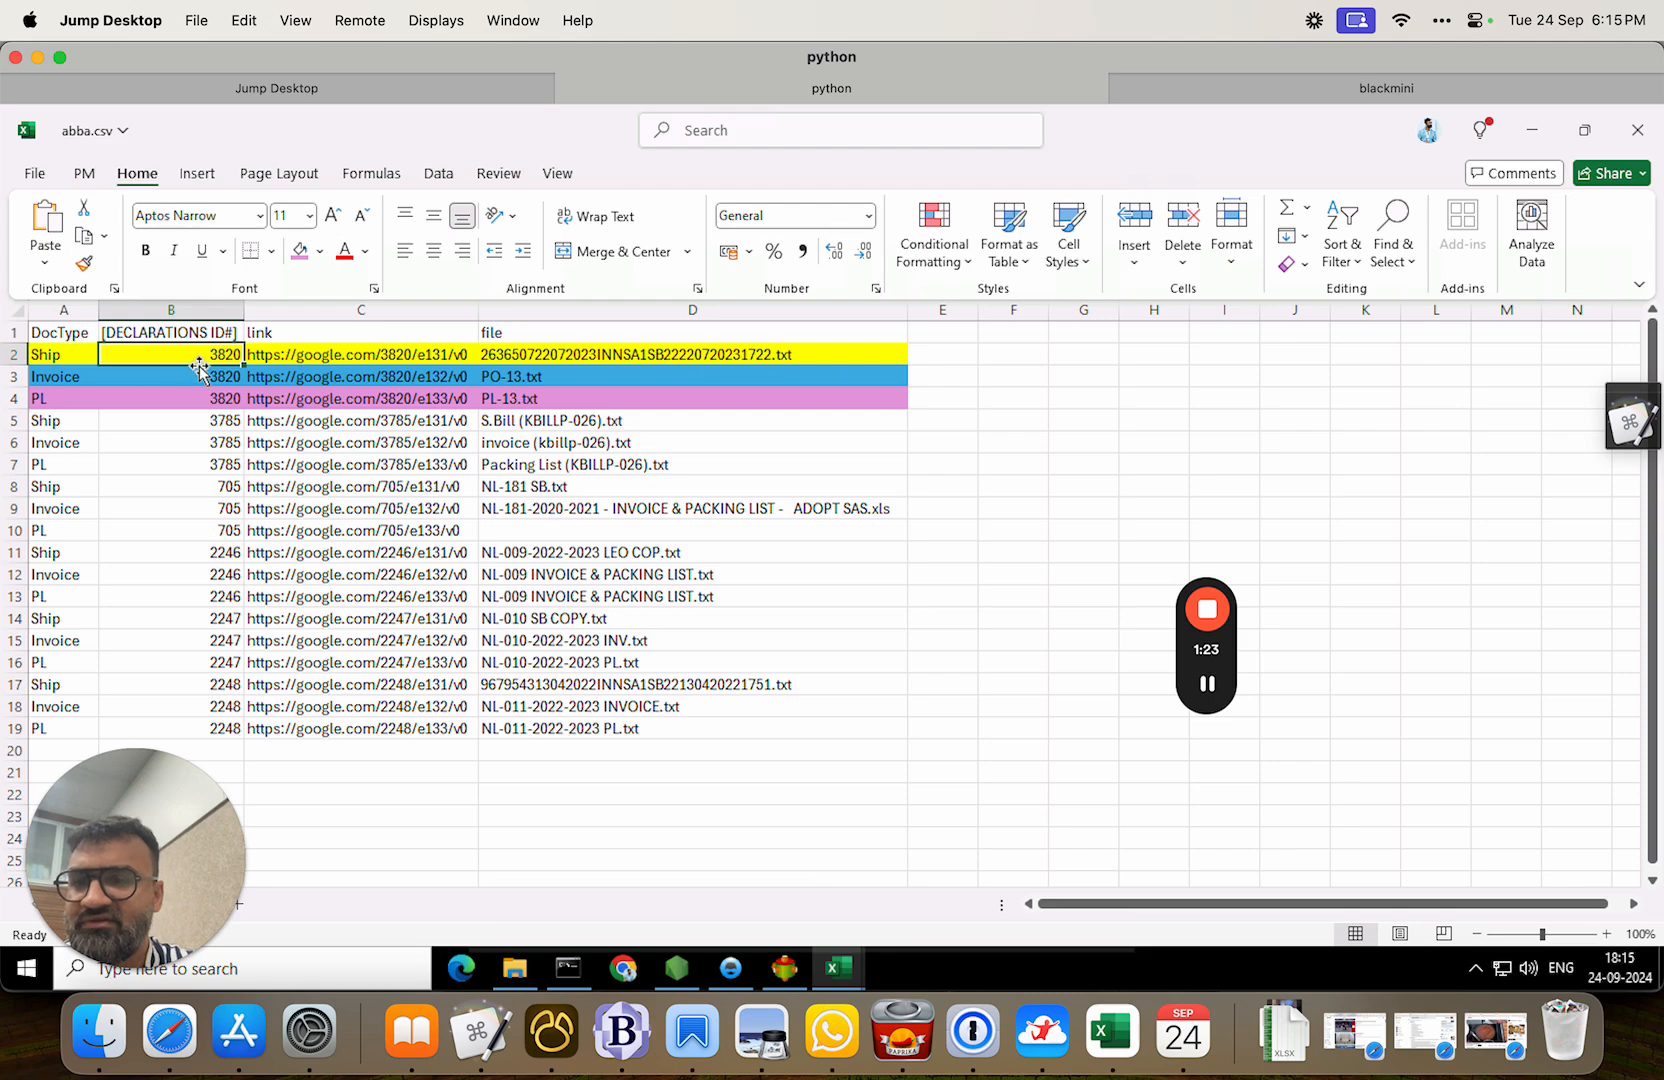
{"action": "left_click", "coordinate": [838, 968]}
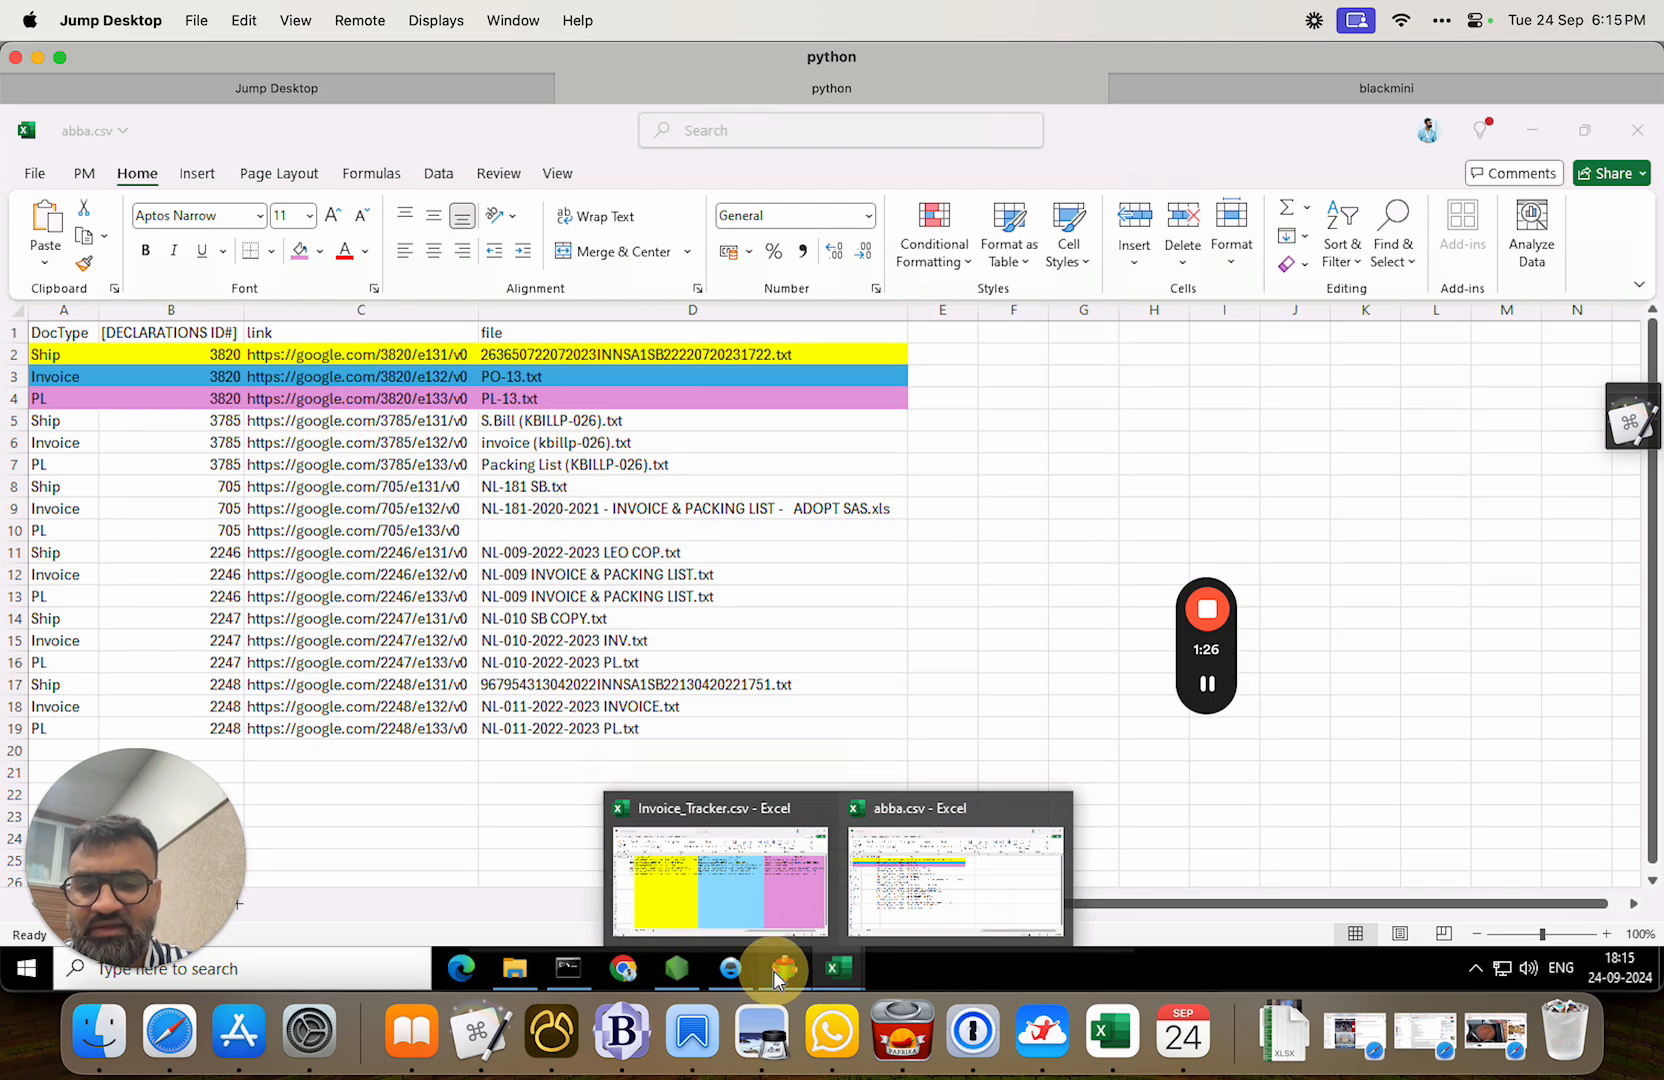
{"action": "left_click", "coordinate": [785, 968]}
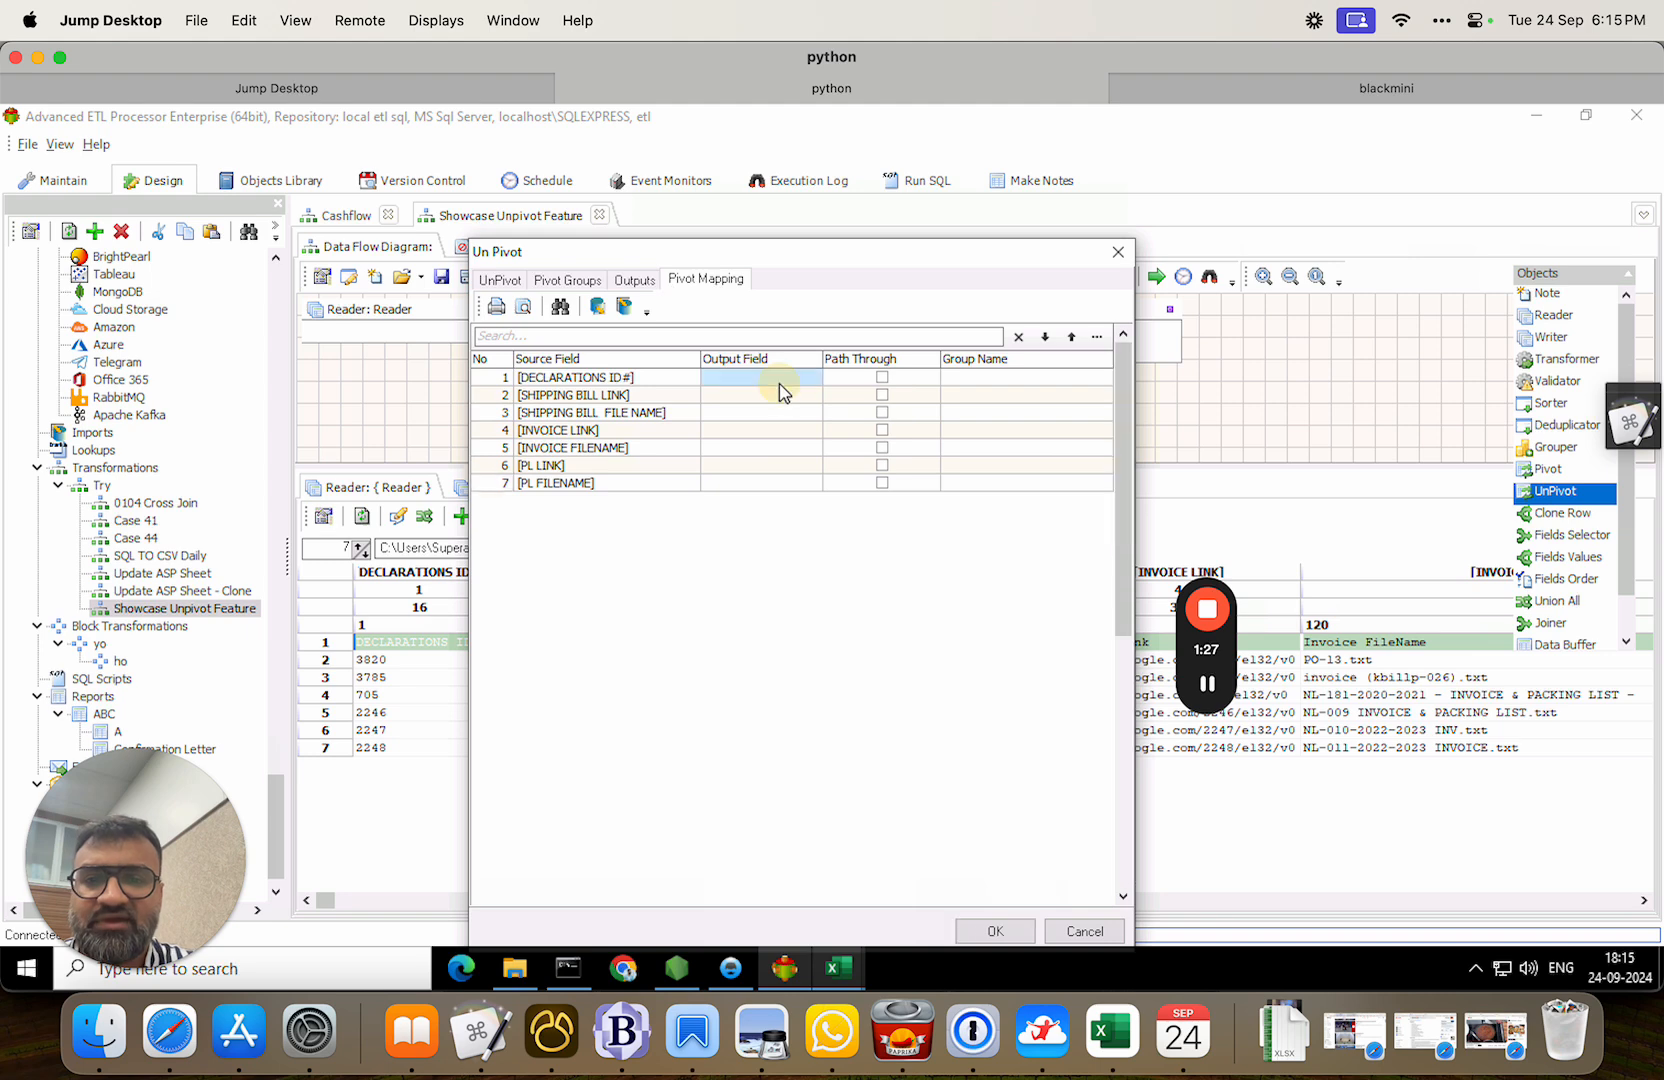
{"action": "left_click", "coordinate": [781, 384]}
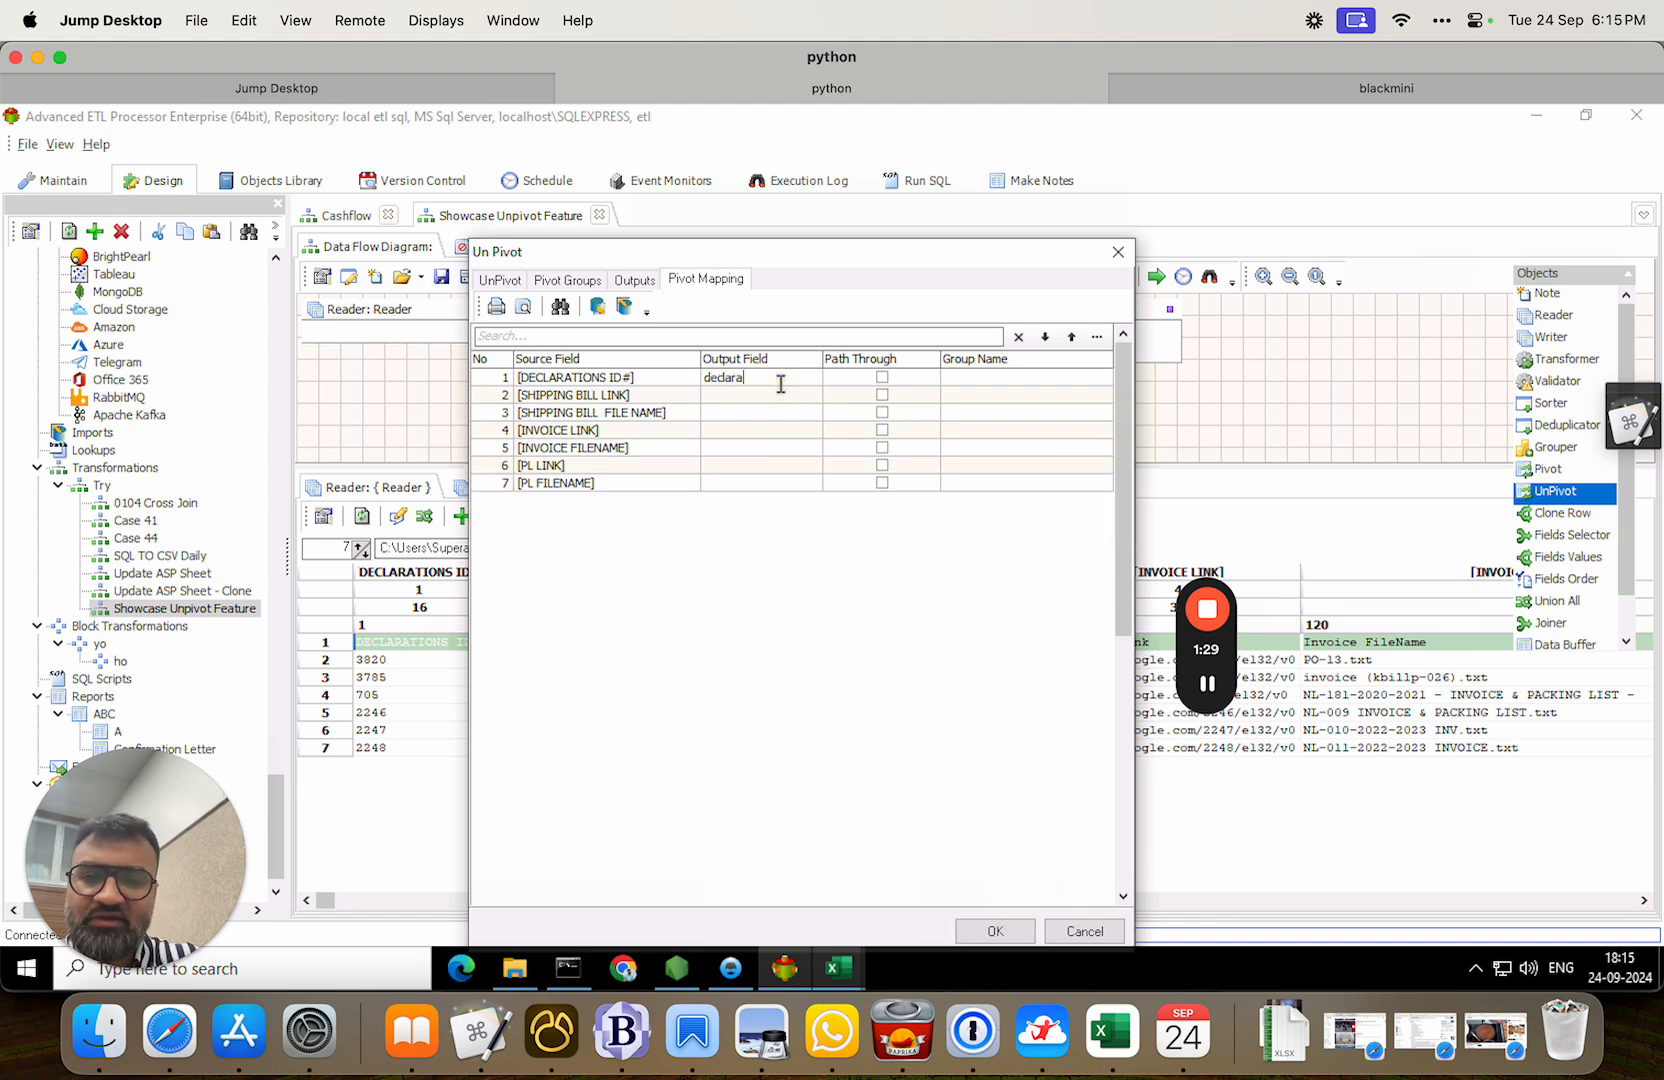
{"action": "left_click", "coordinate": [882, 378]}
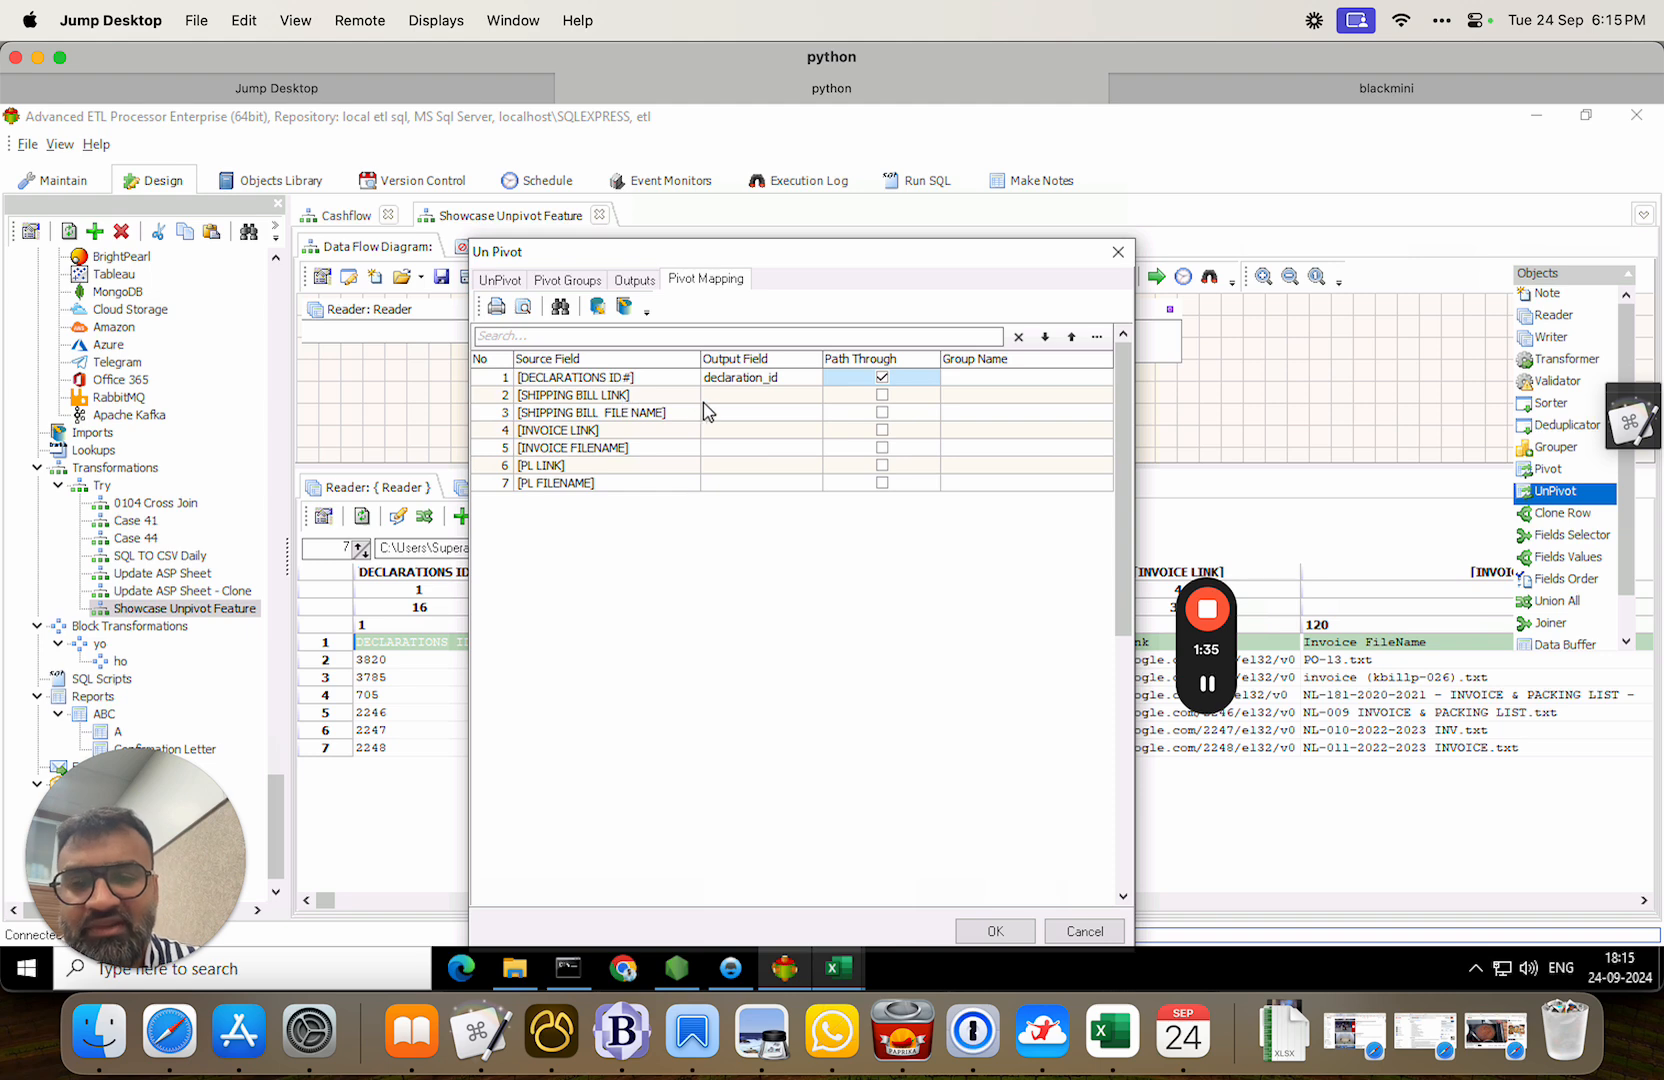
Name the shipping bill, invoice and PL outputs alternately link and file.
{"action": "left_click", "coordinate": [738, 396]}
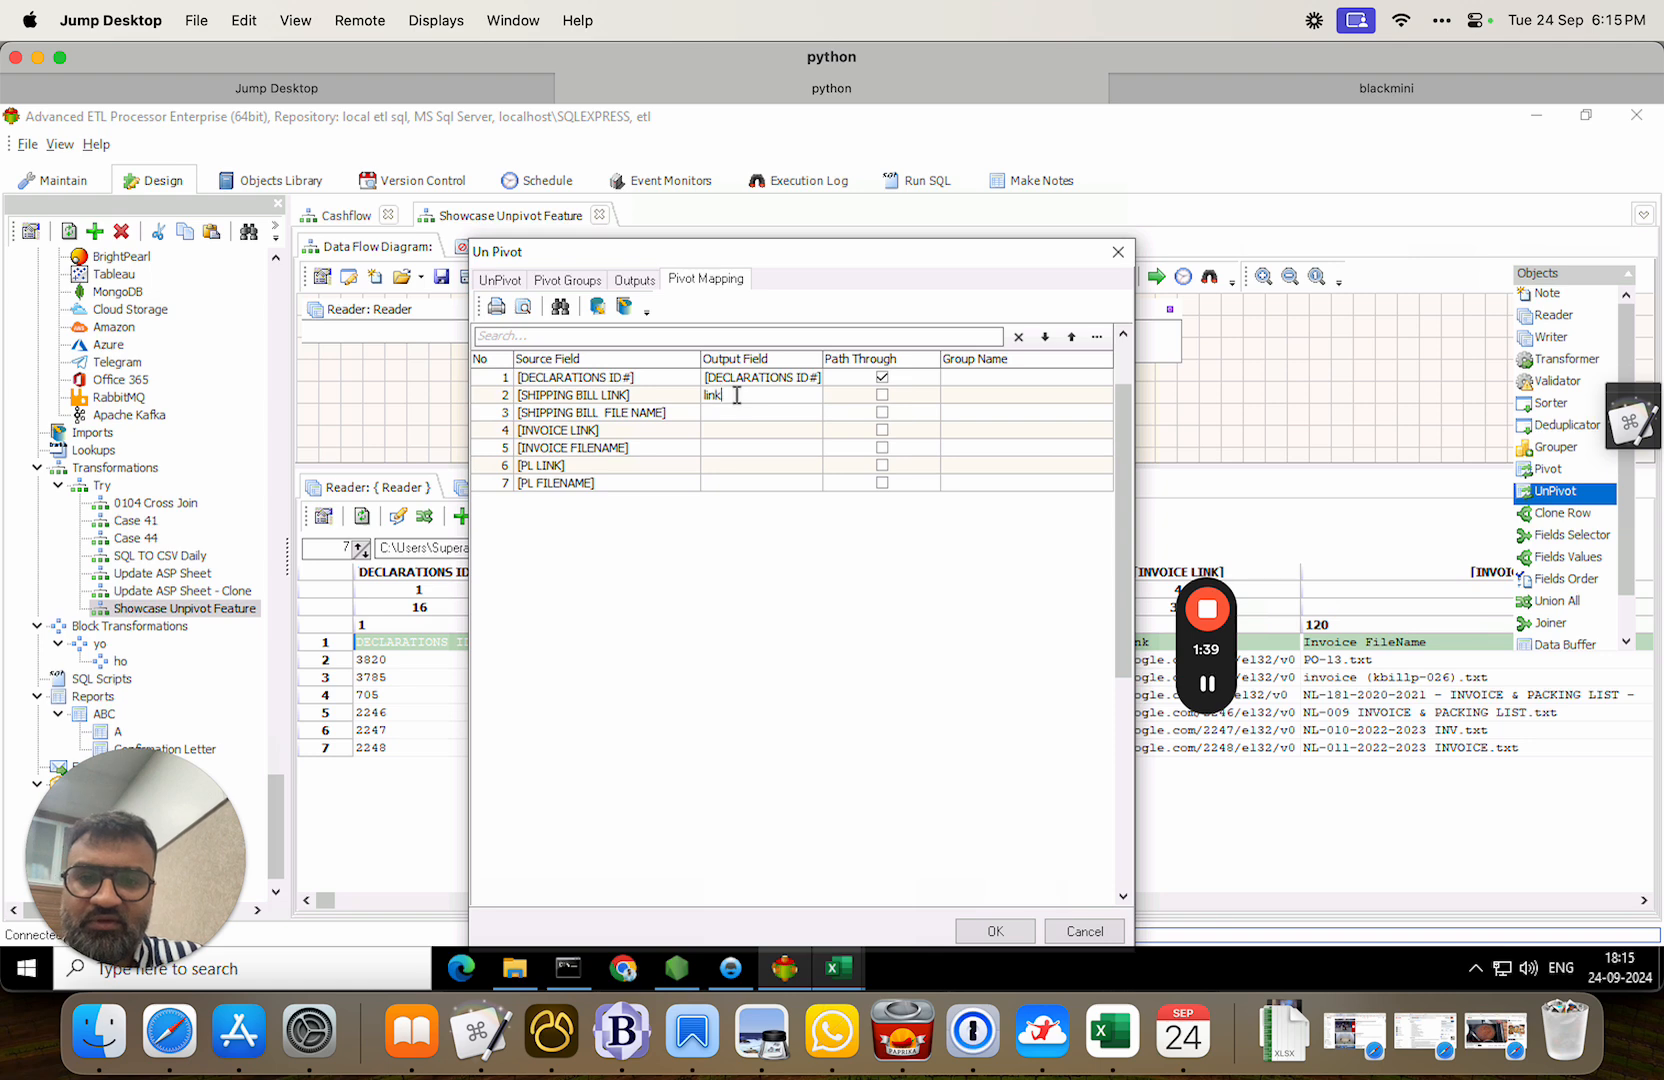
{"action": "left_click", "coordinate": [738, 413]}
{"action": "type", "text": "file"}
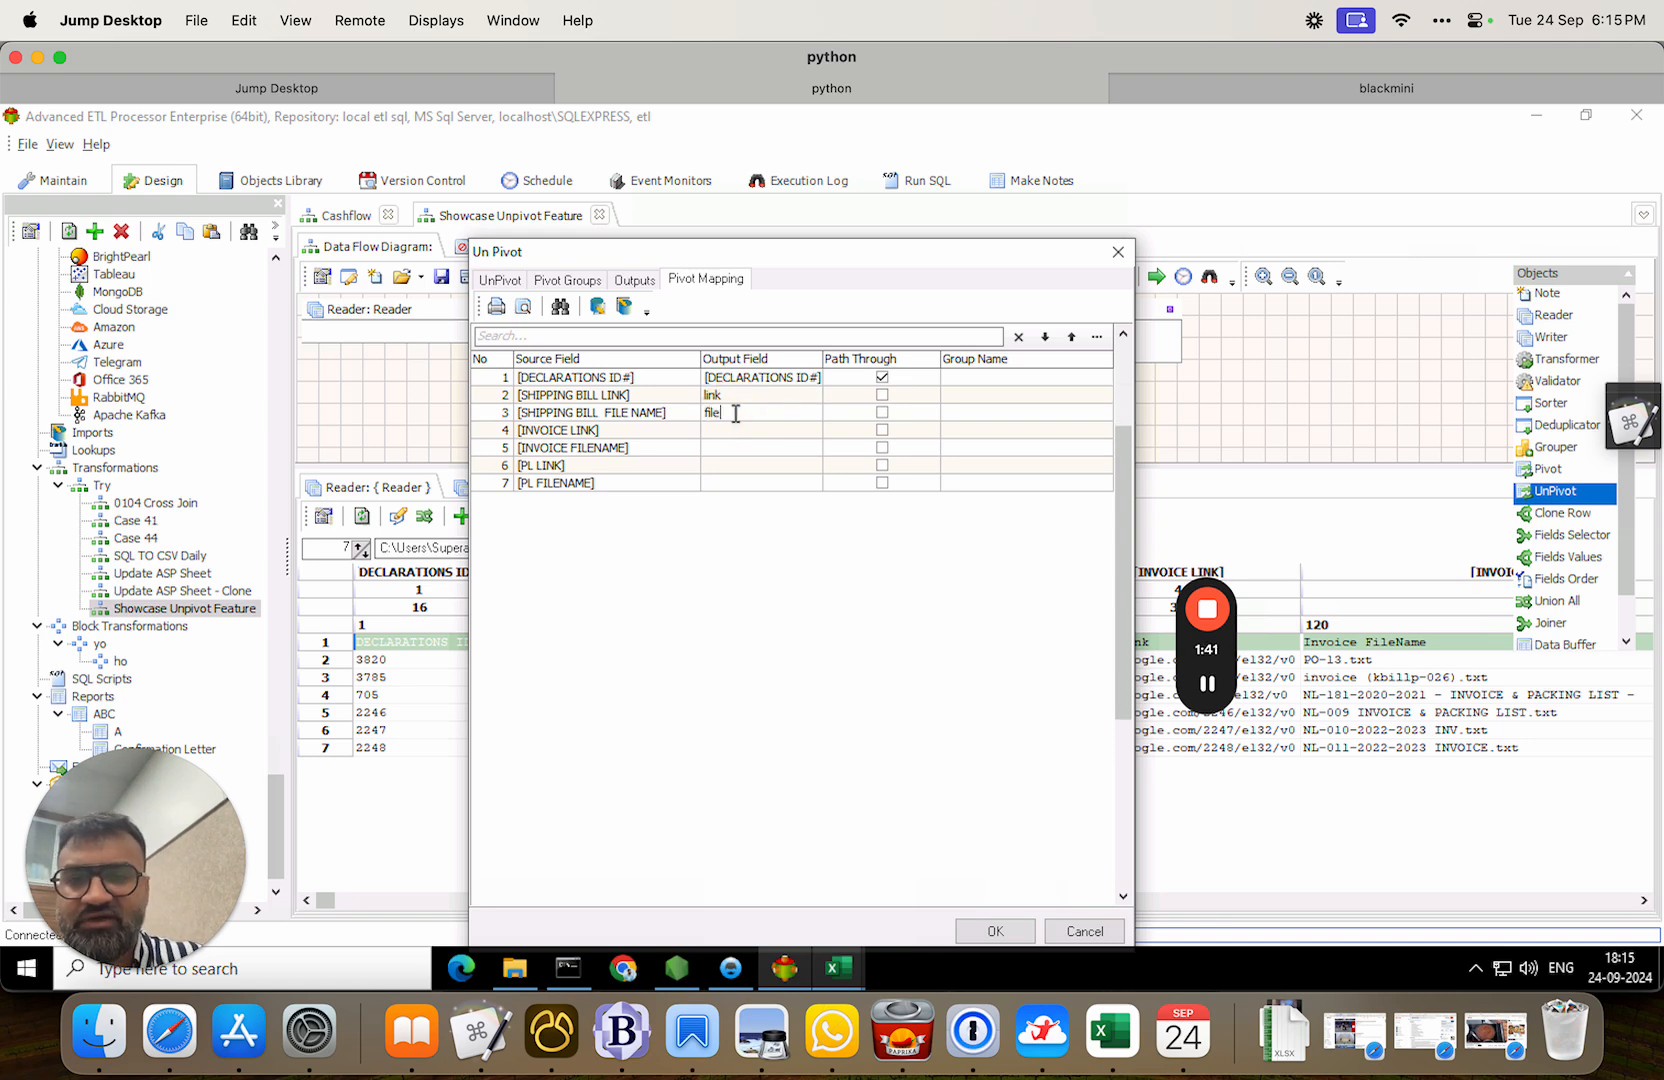
{"action": "left_click", "coordinate": [740, 430]}
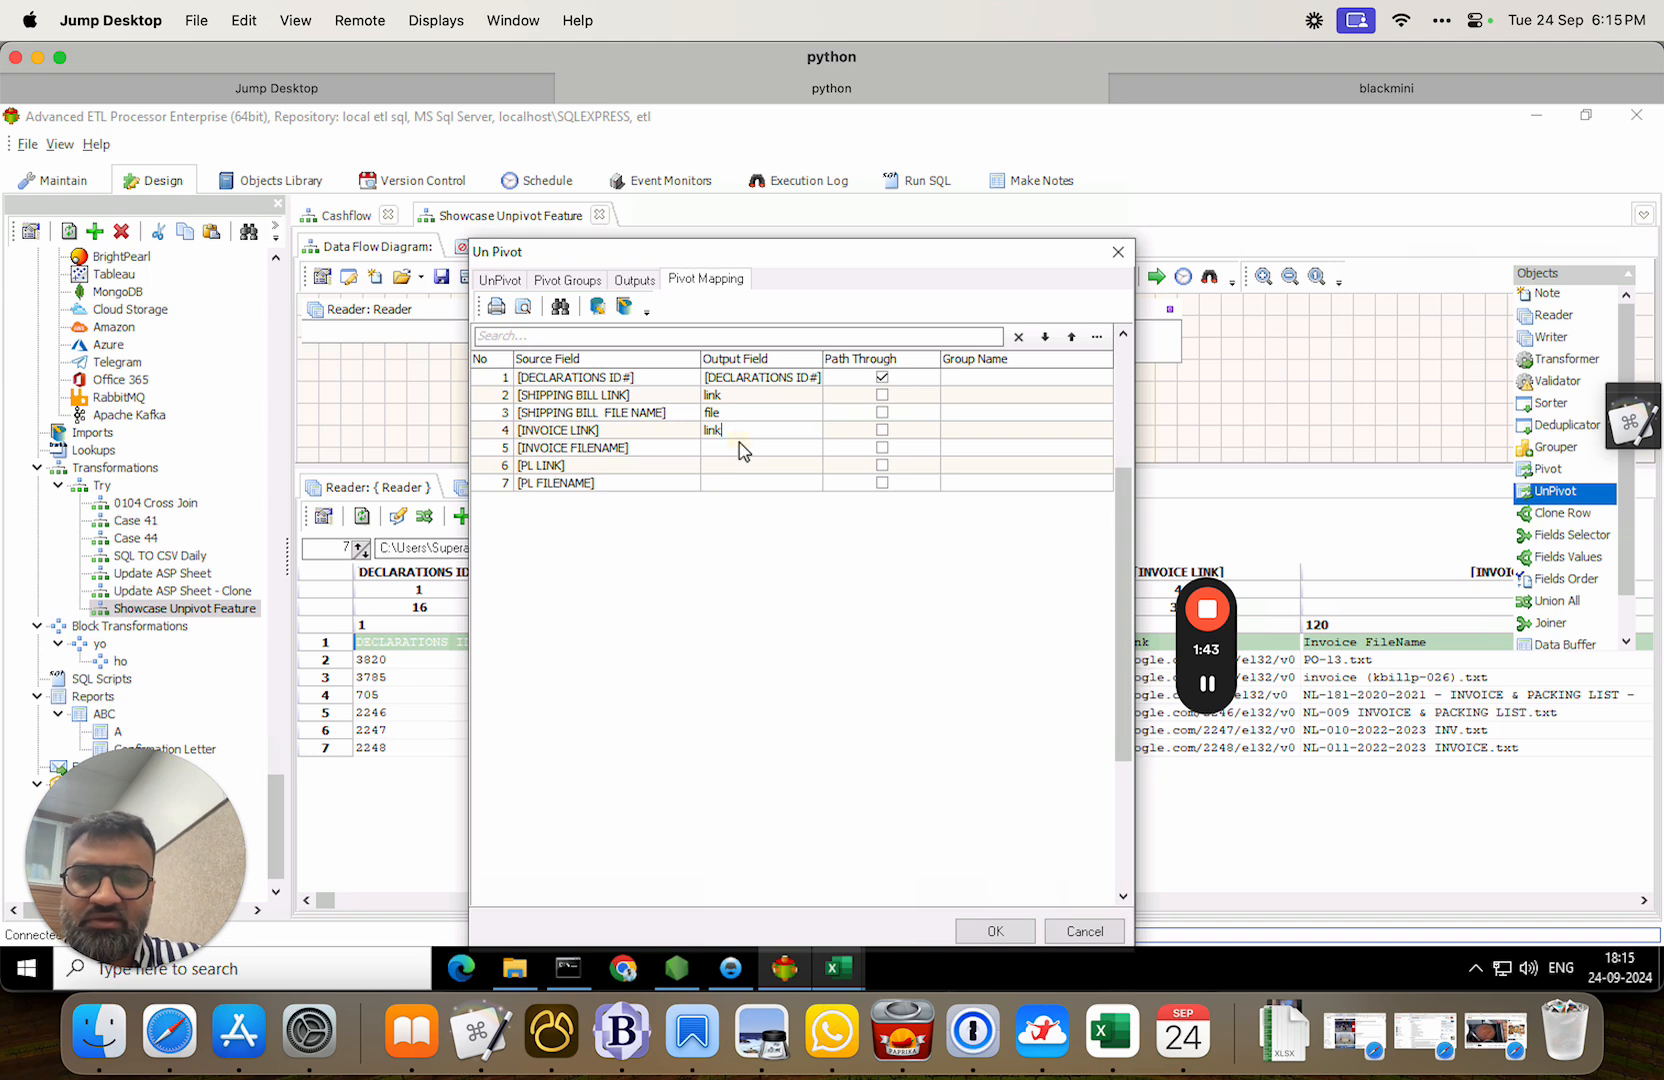
{"action": "left_click", "coordinate": [738, 445]}
{"action": "type", "text": "file"}
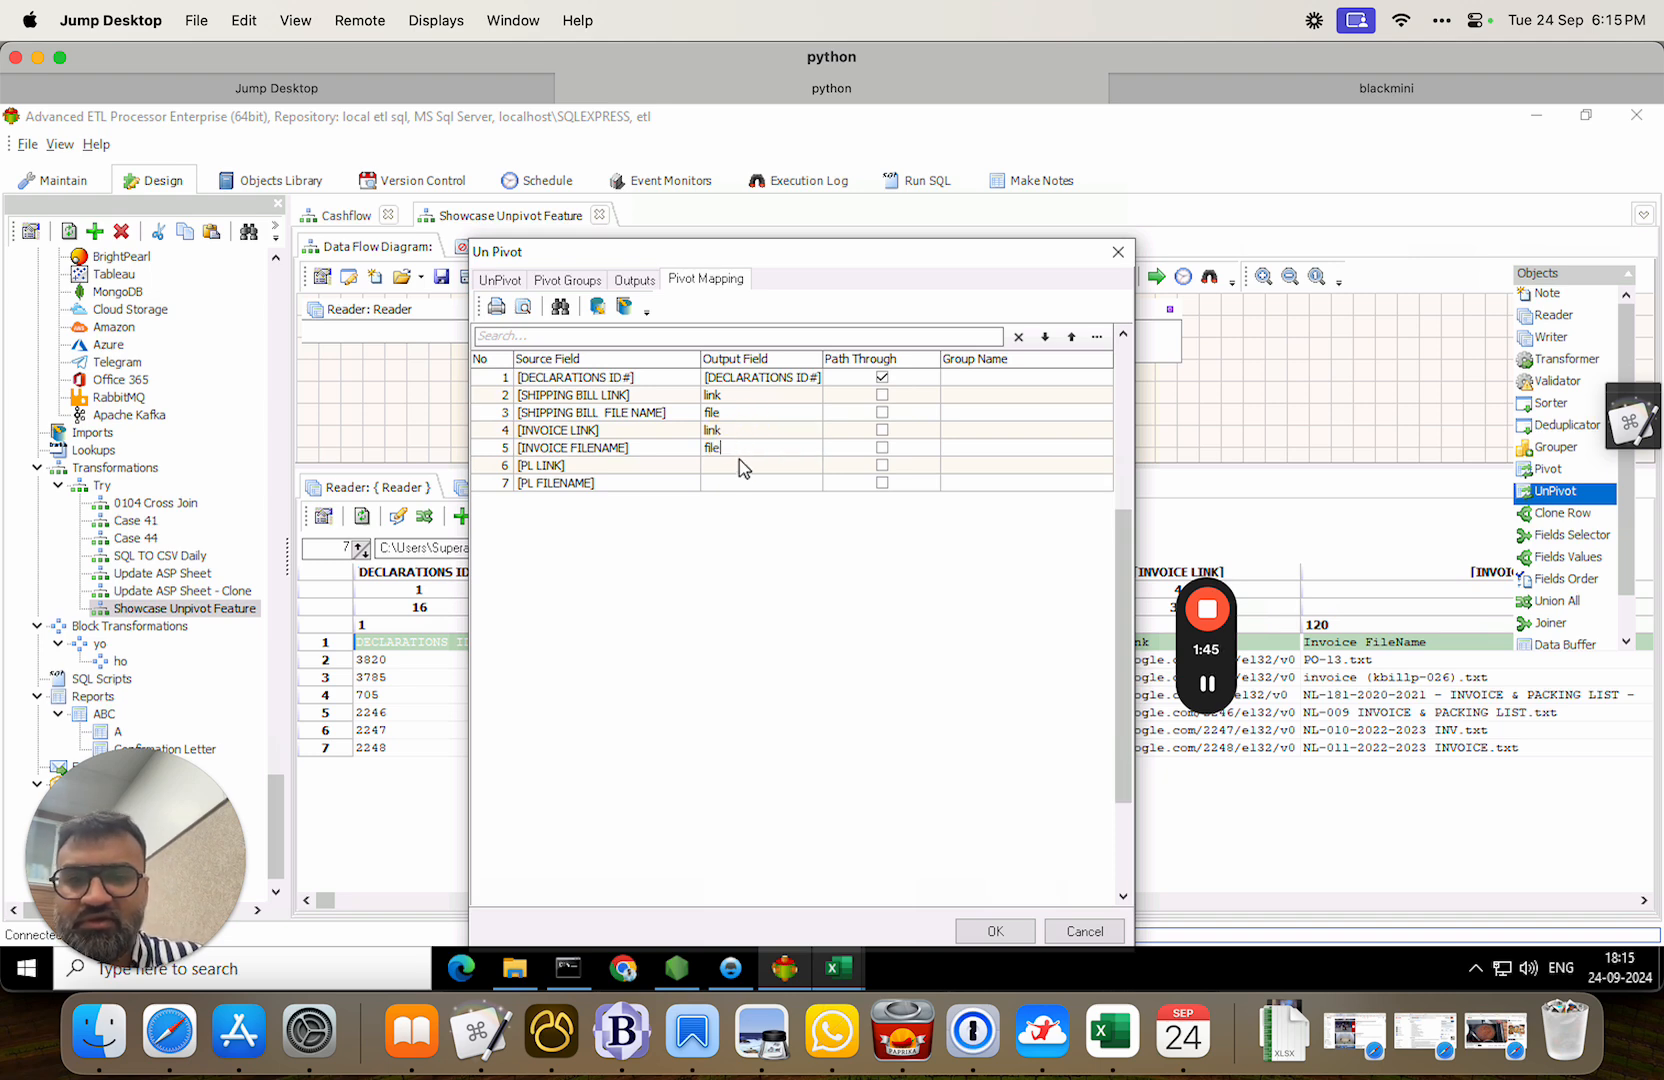
{"action": "left_click", "coordinate": [740, 466]}
{"action": "type", "text": "link"}
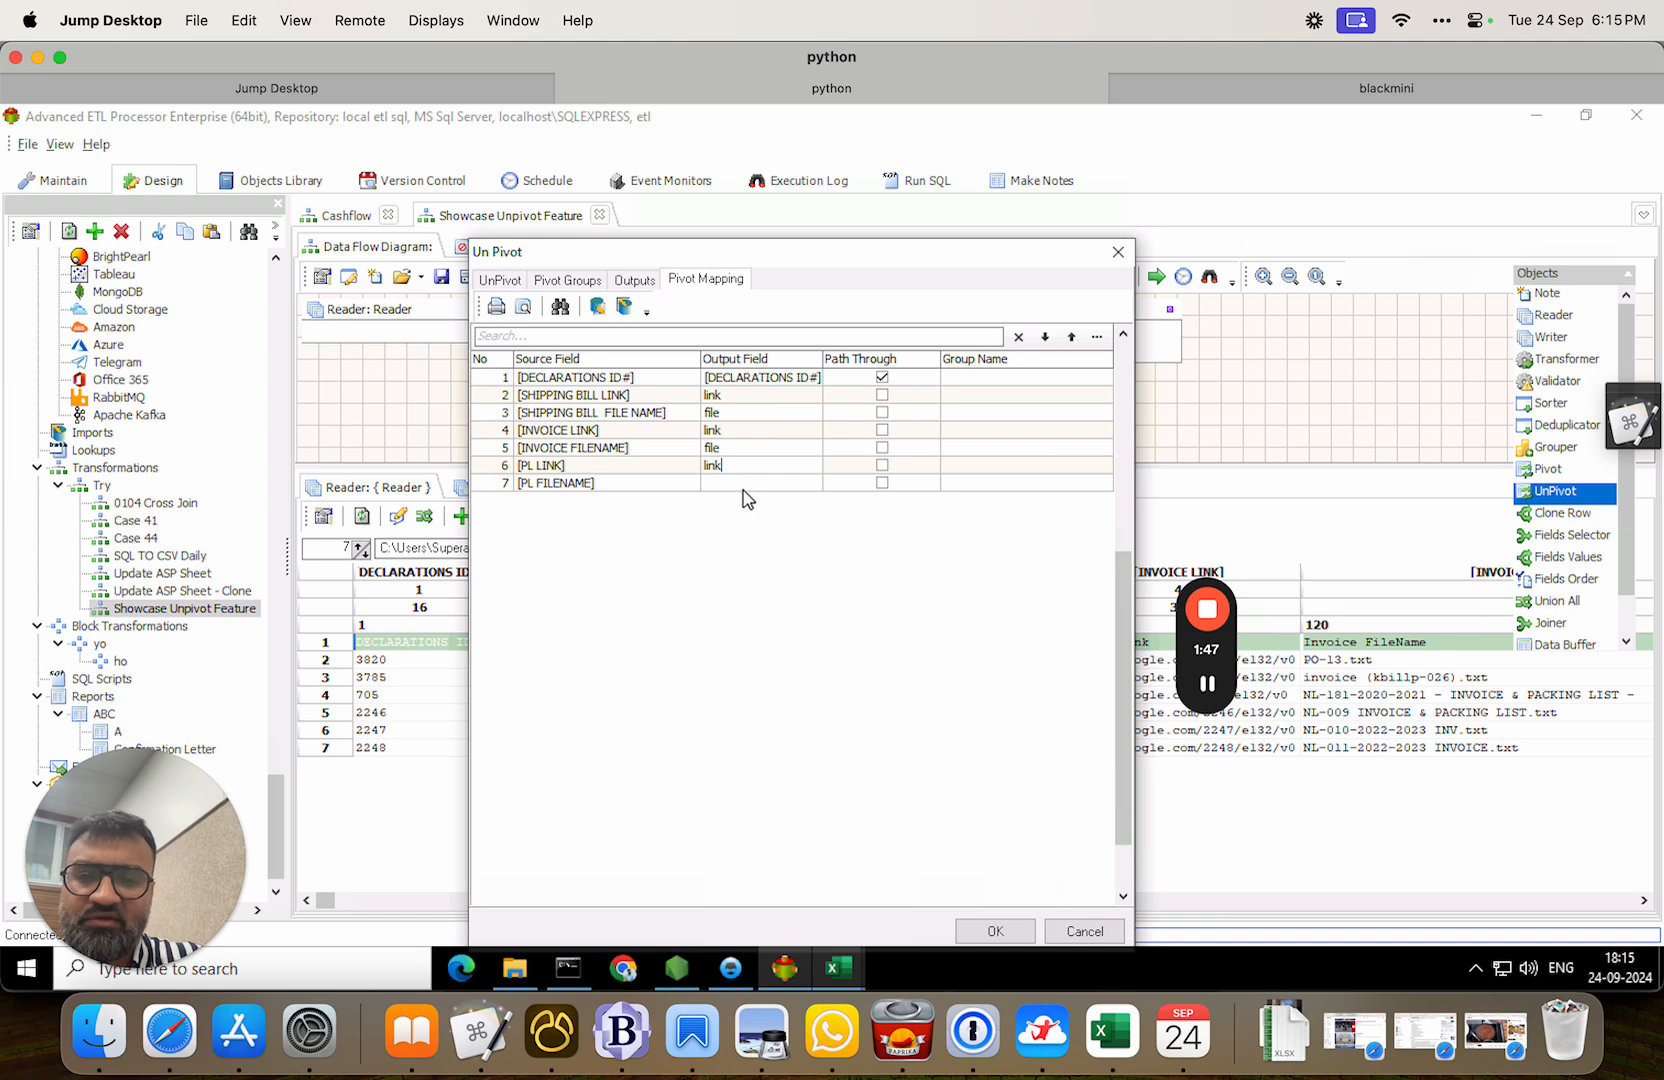
{"action": "left_click", "coordinate": [744, 484]}
{"action": "type", "text": "file"}
{"action": "left_click", "coordinate": [877, 509]}
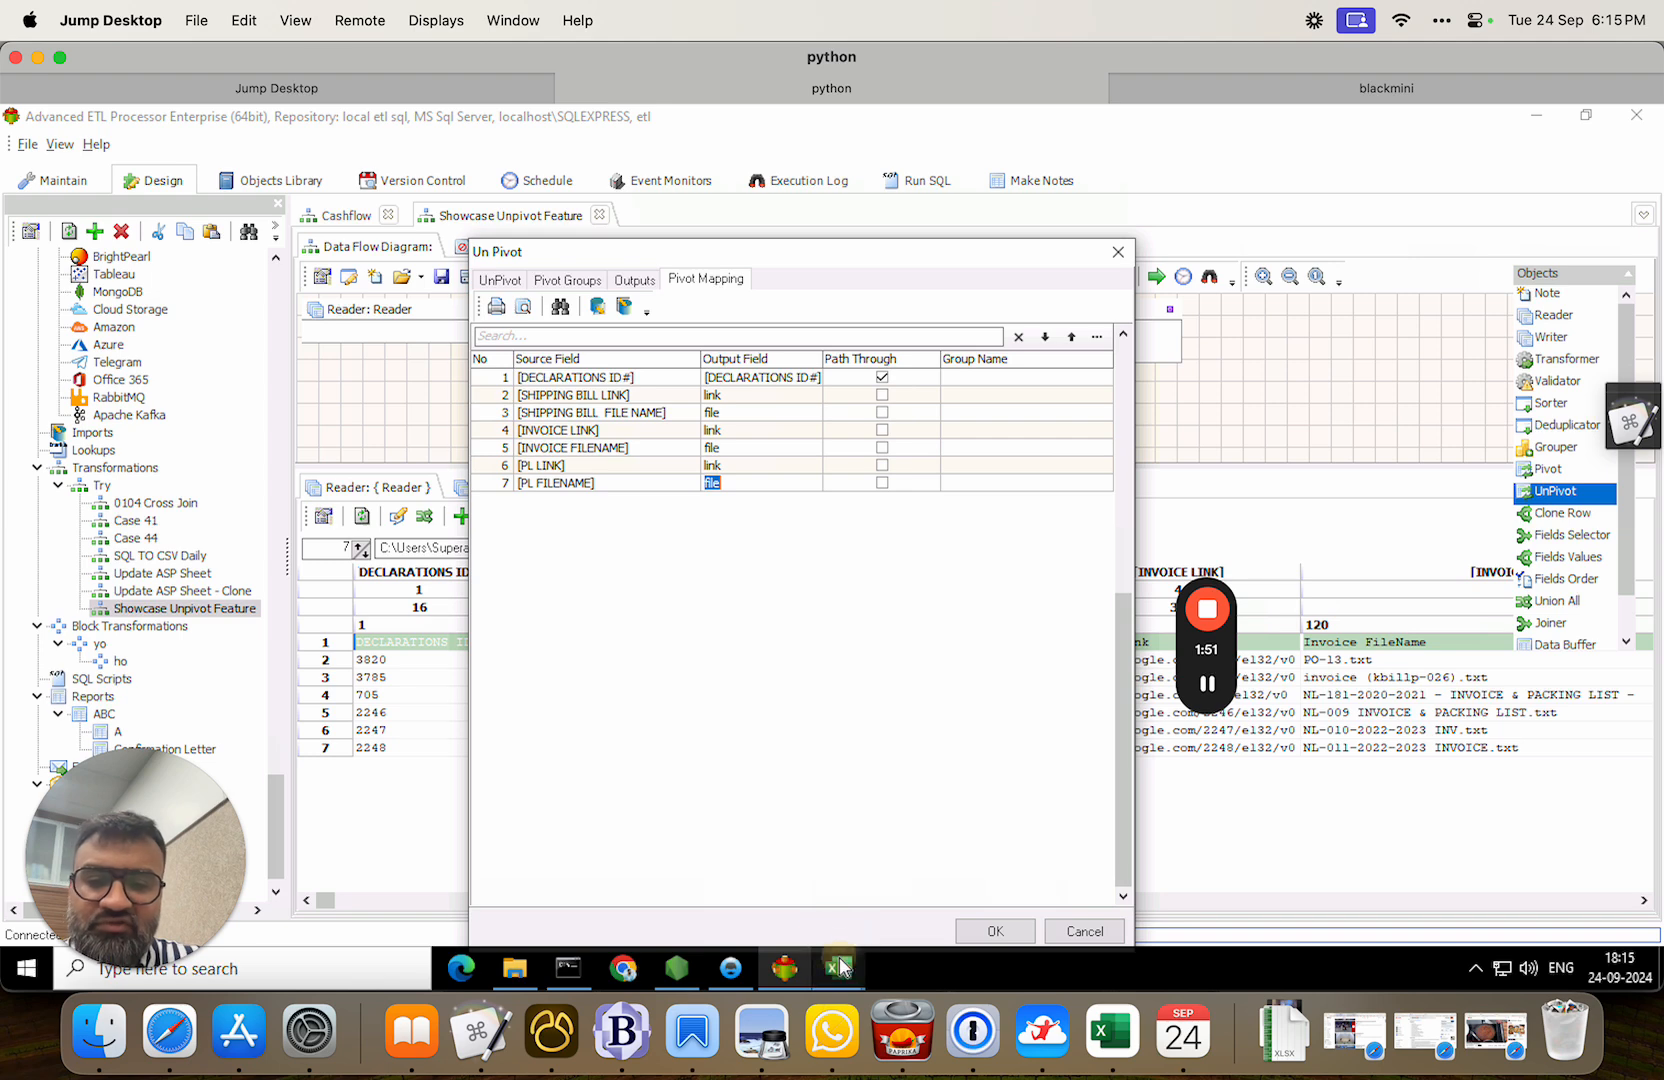
Check the Ship, Invoice and PL category values in abba.csv.
{"action": "mouse_move", "coordinate": [838, 968]}
{"action": "left_click", "coordinate": [908, 906]}
{"action": "left_click_drag", "start_coordinate": [63, 357], "coordinate": [72, 398]}
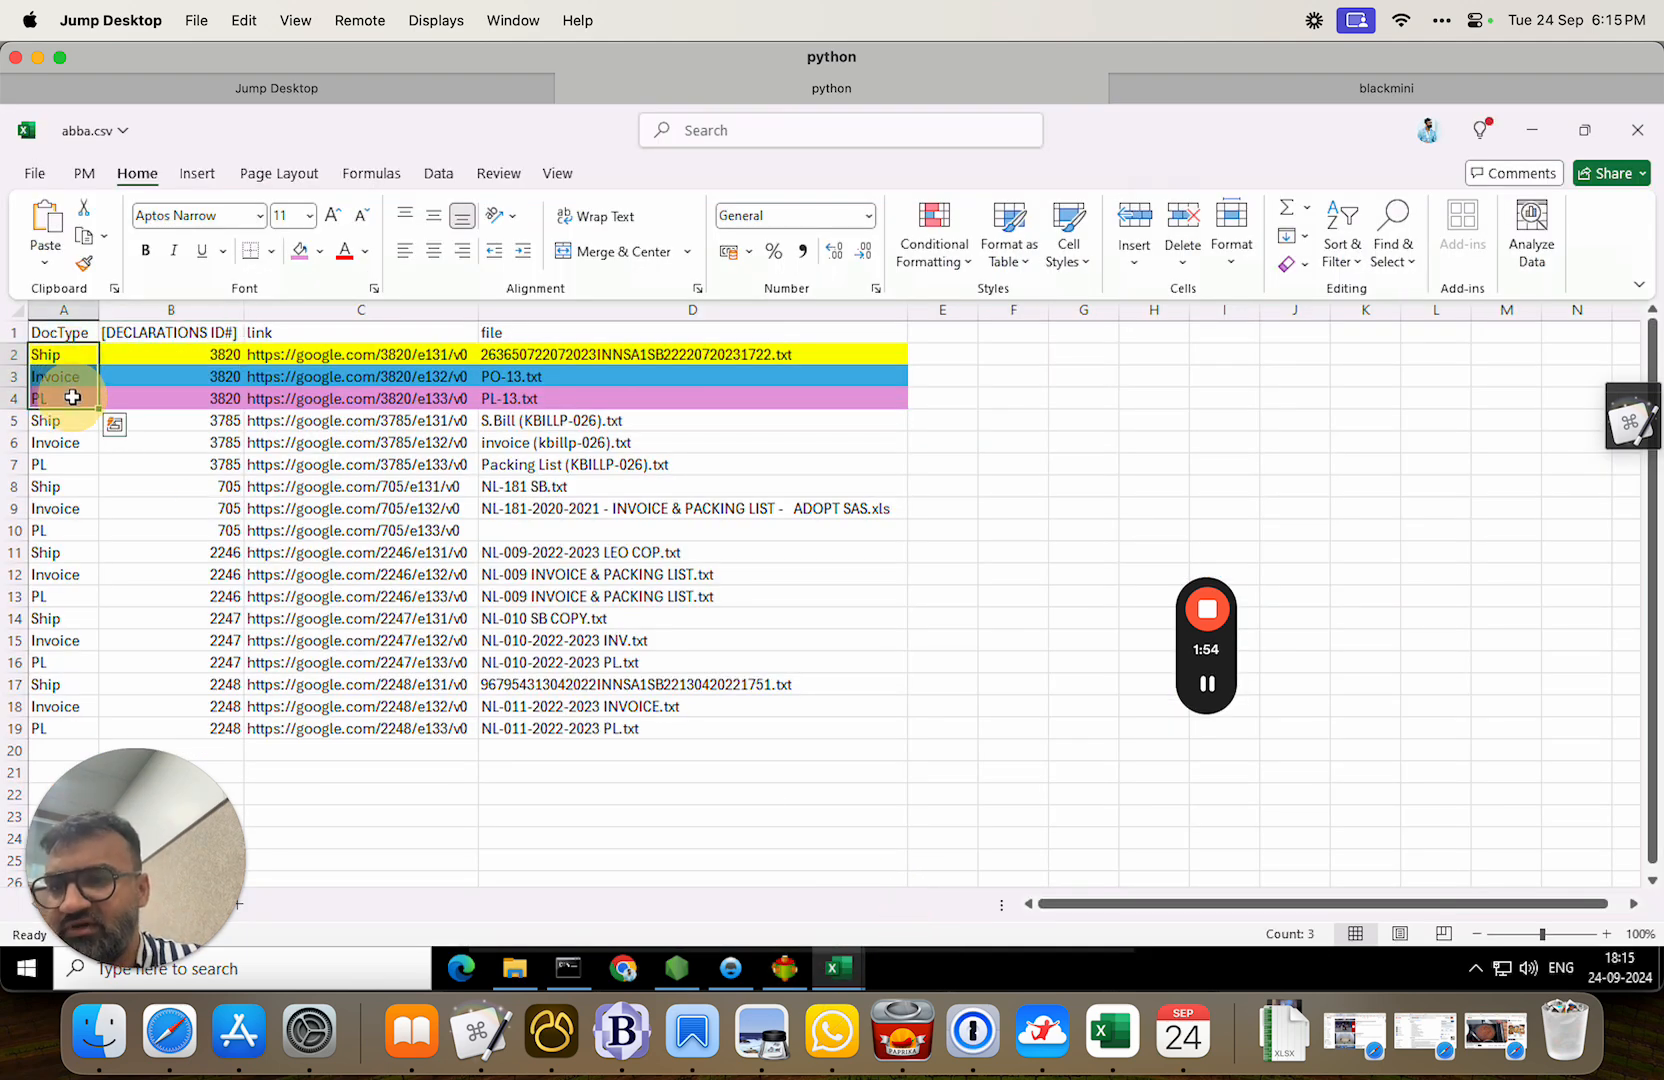
{"action": "left_click", "coordinate": [788, 969]}
Give the shipping bill fields group name ship and the invoice fields invoice.
{"action": "left_click", "coordinate": [977, 395]}
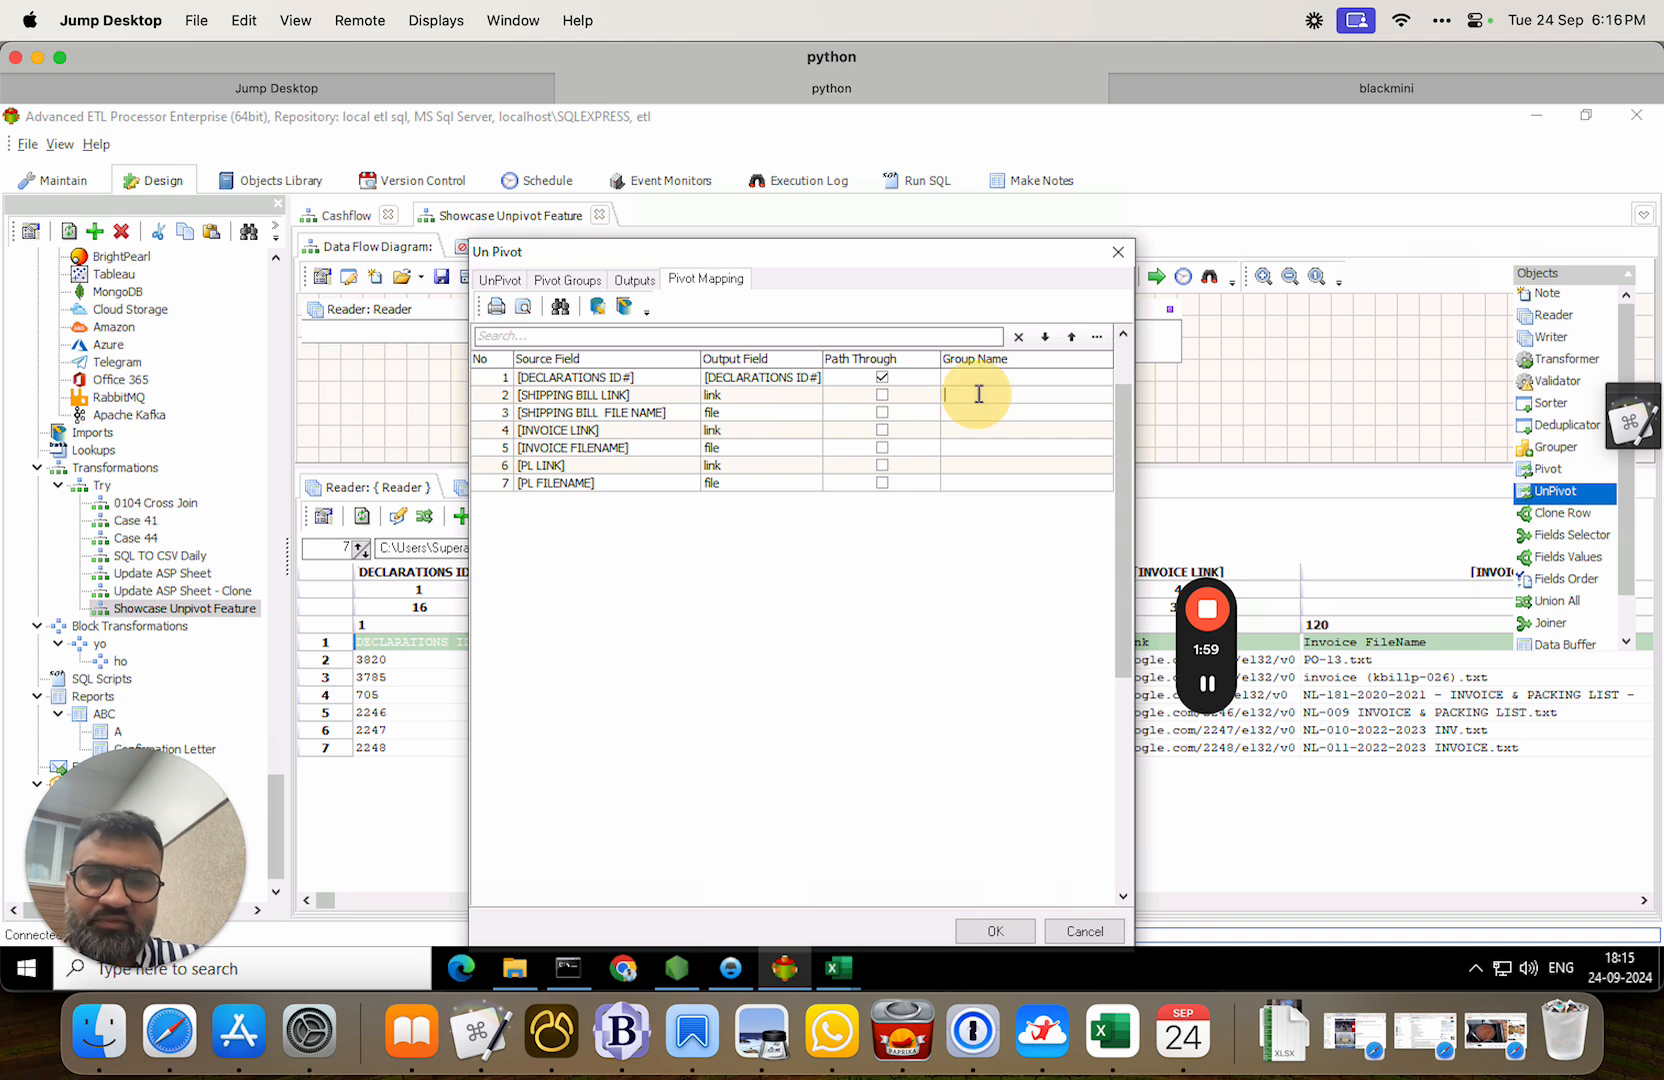
{"action": "type", "text": "ship"}
{"action": "left_click", "coordinate": [976, 410]}
{"action": "type", "text": "ship"}
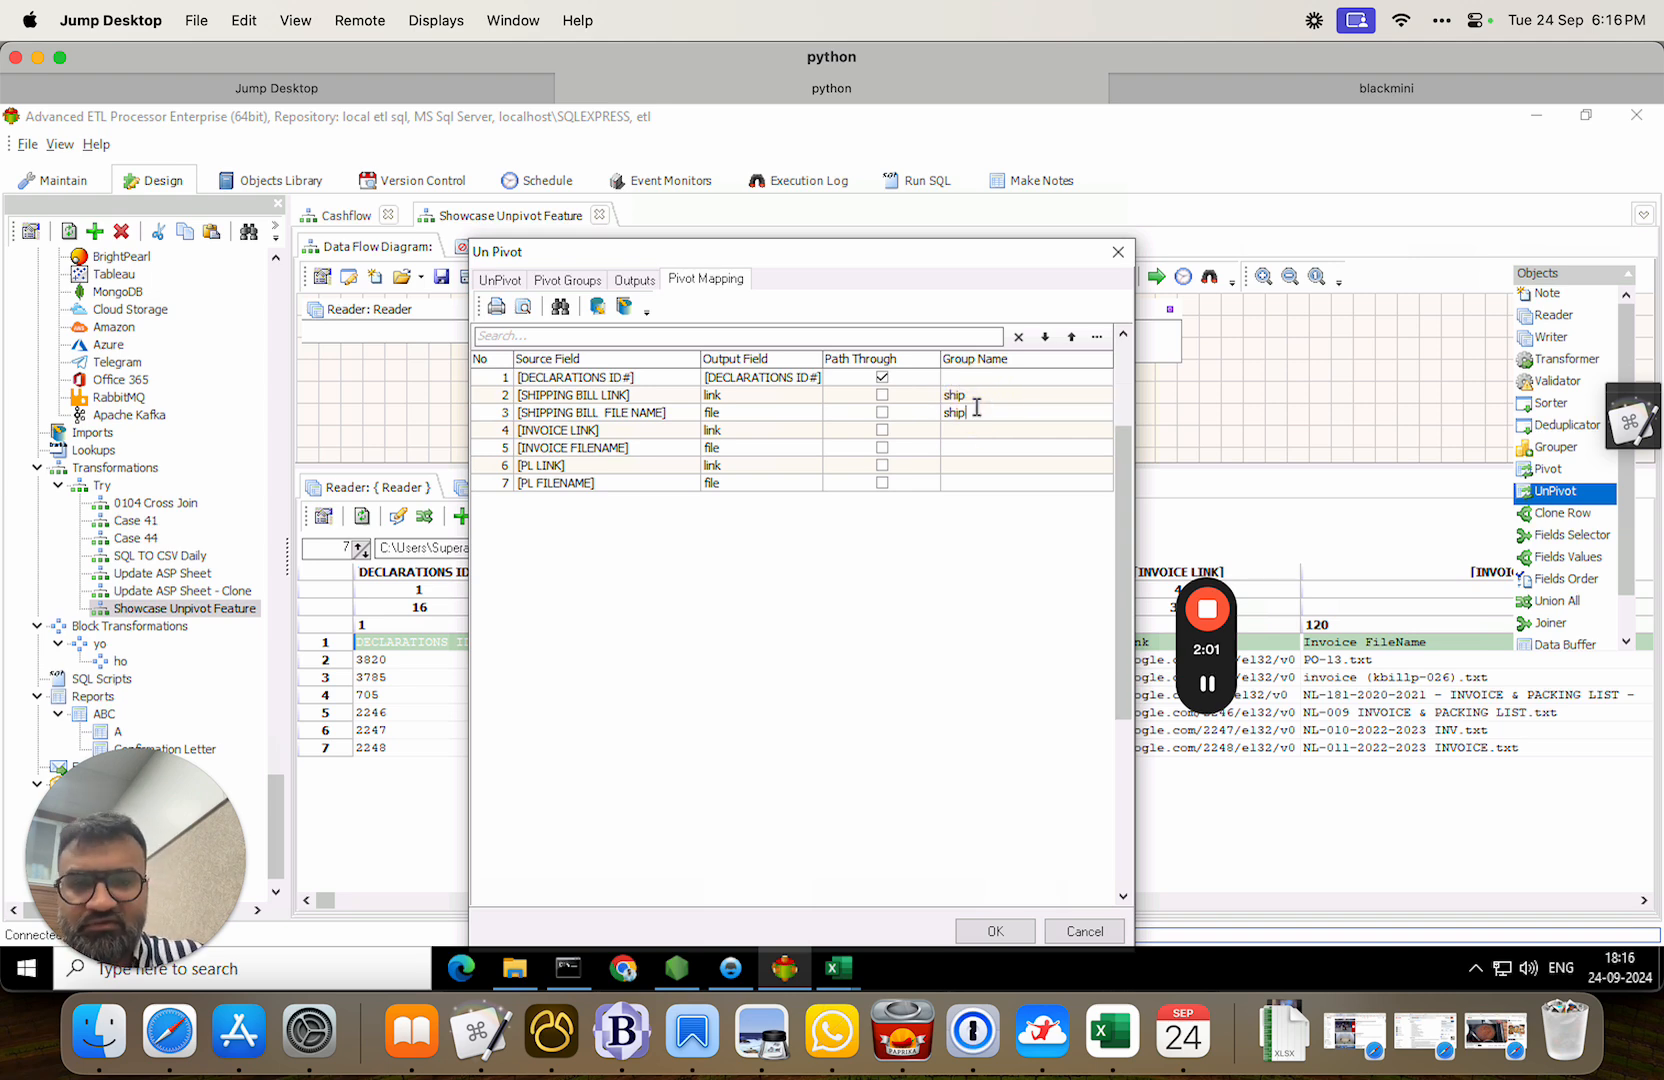
{"action": "left_click", "coordinate": [976, 430]}
{"action": "type", "text": "invoic"}
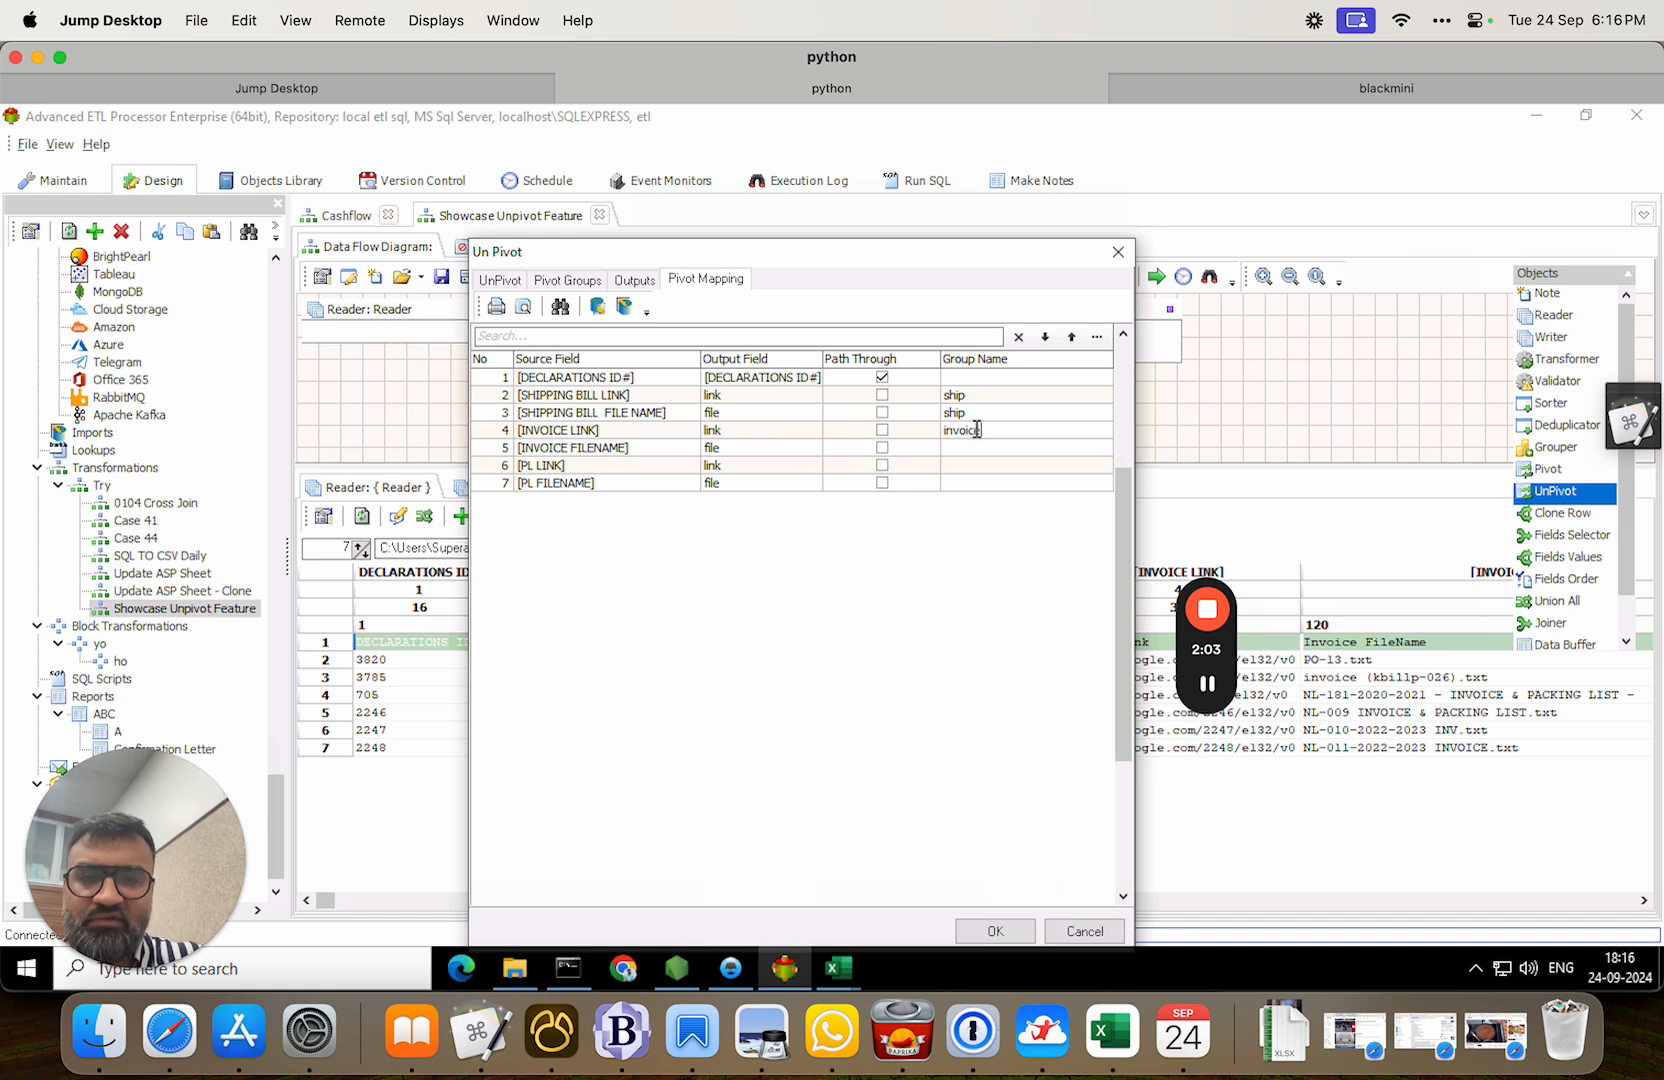
{"action": "type", "text": "e"}
{"action": "left_click", "coordinate": [984, 447]}
{"action": "type", "text": "invoi"}
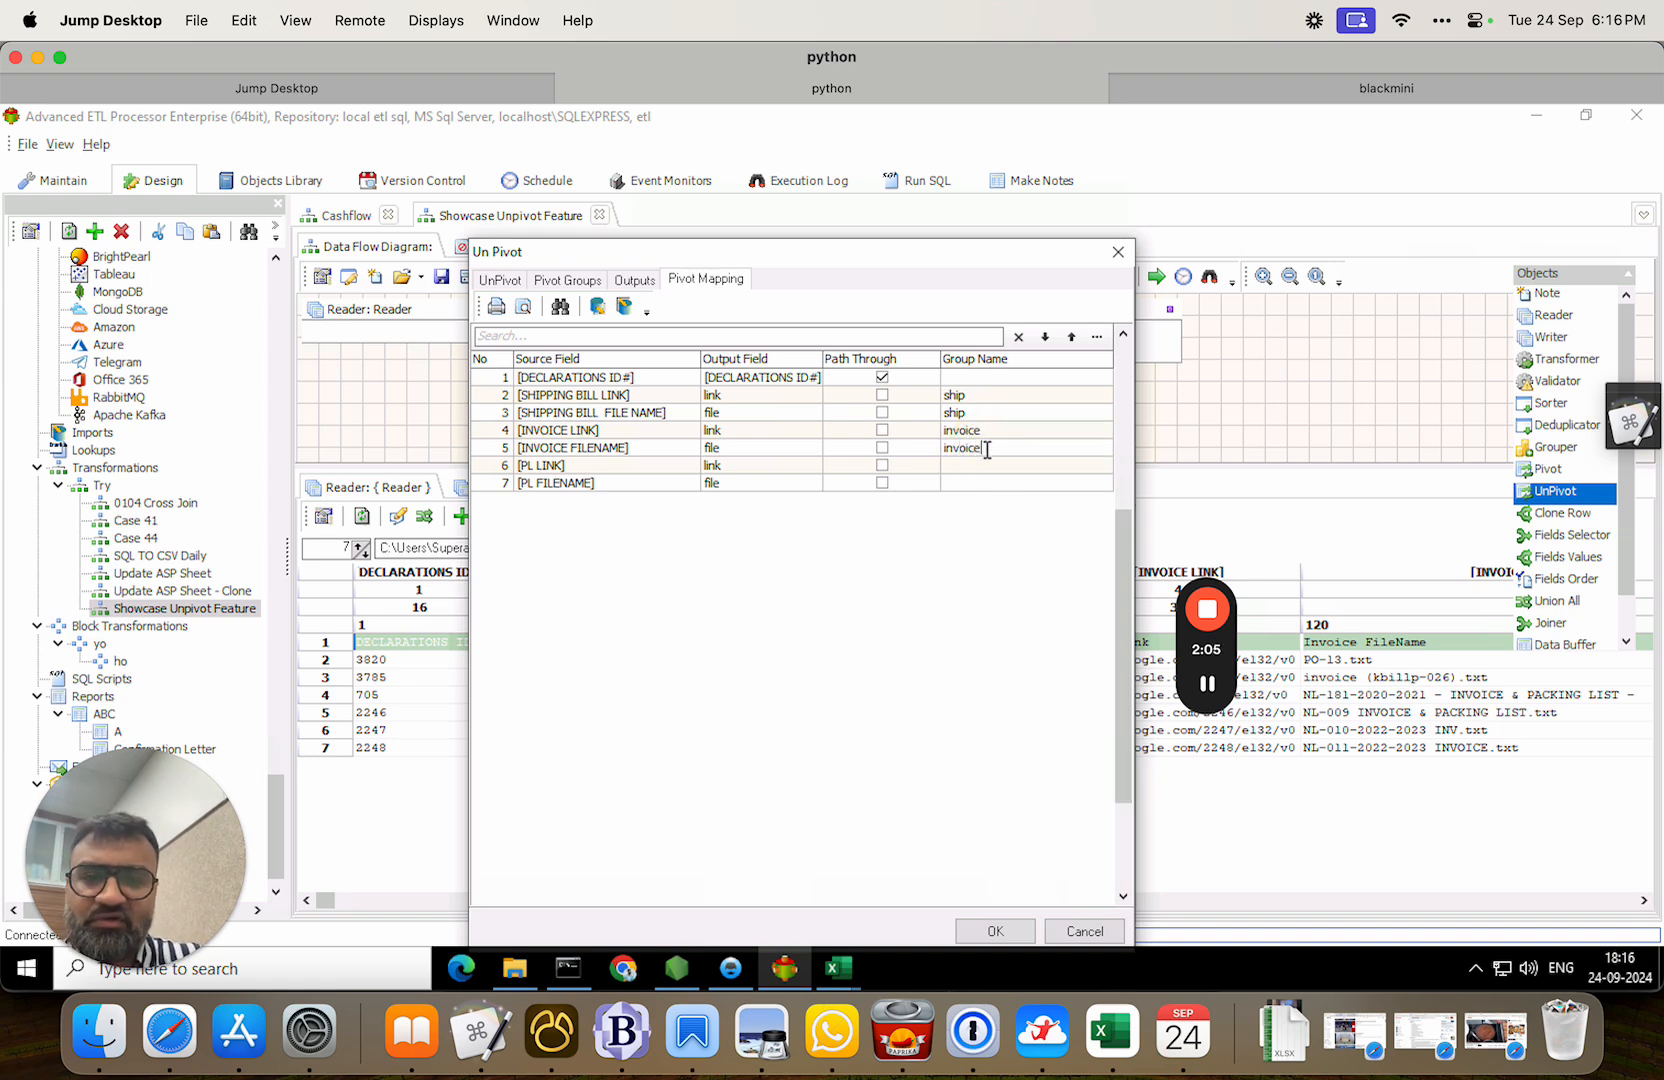
Group both PL fields under PL and confirm the unpivot settings.
{"action": "left_click", "coordinate": [988, 464]}
{"action": "type", "text": "PL"}
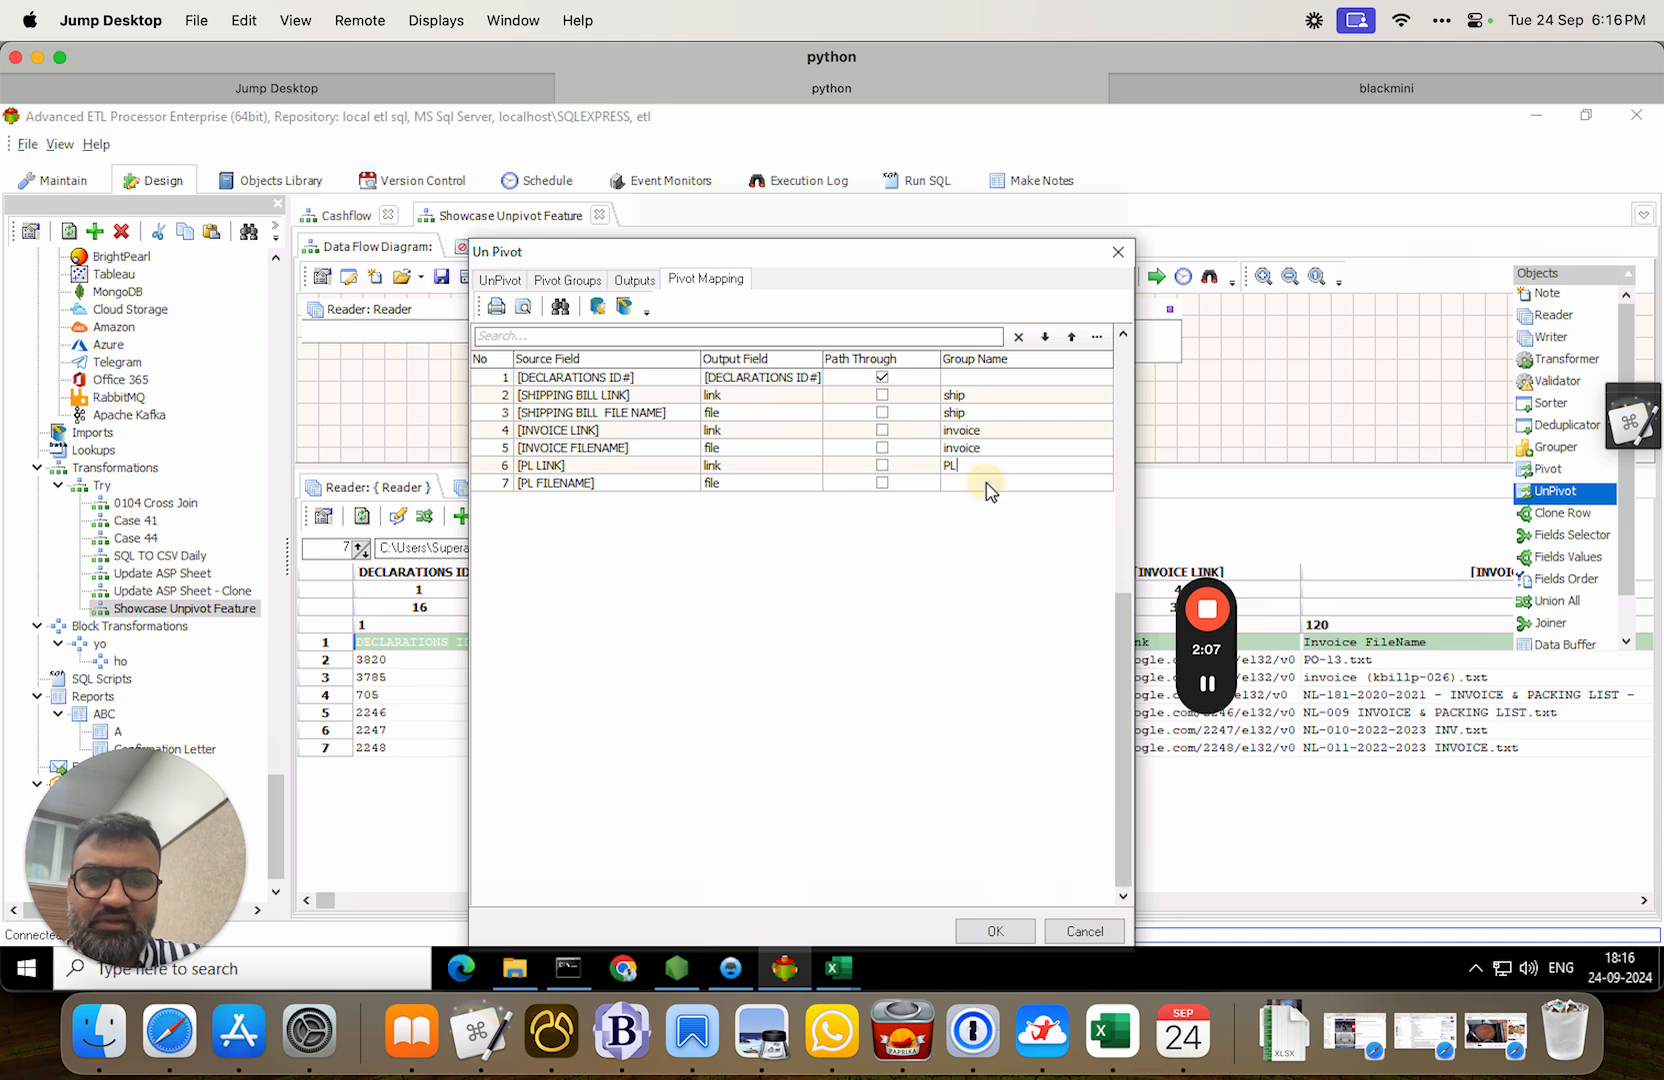
{"action": "left_click", "coordinate": [988, 483]}
{"action": "type", "text": "PL"}
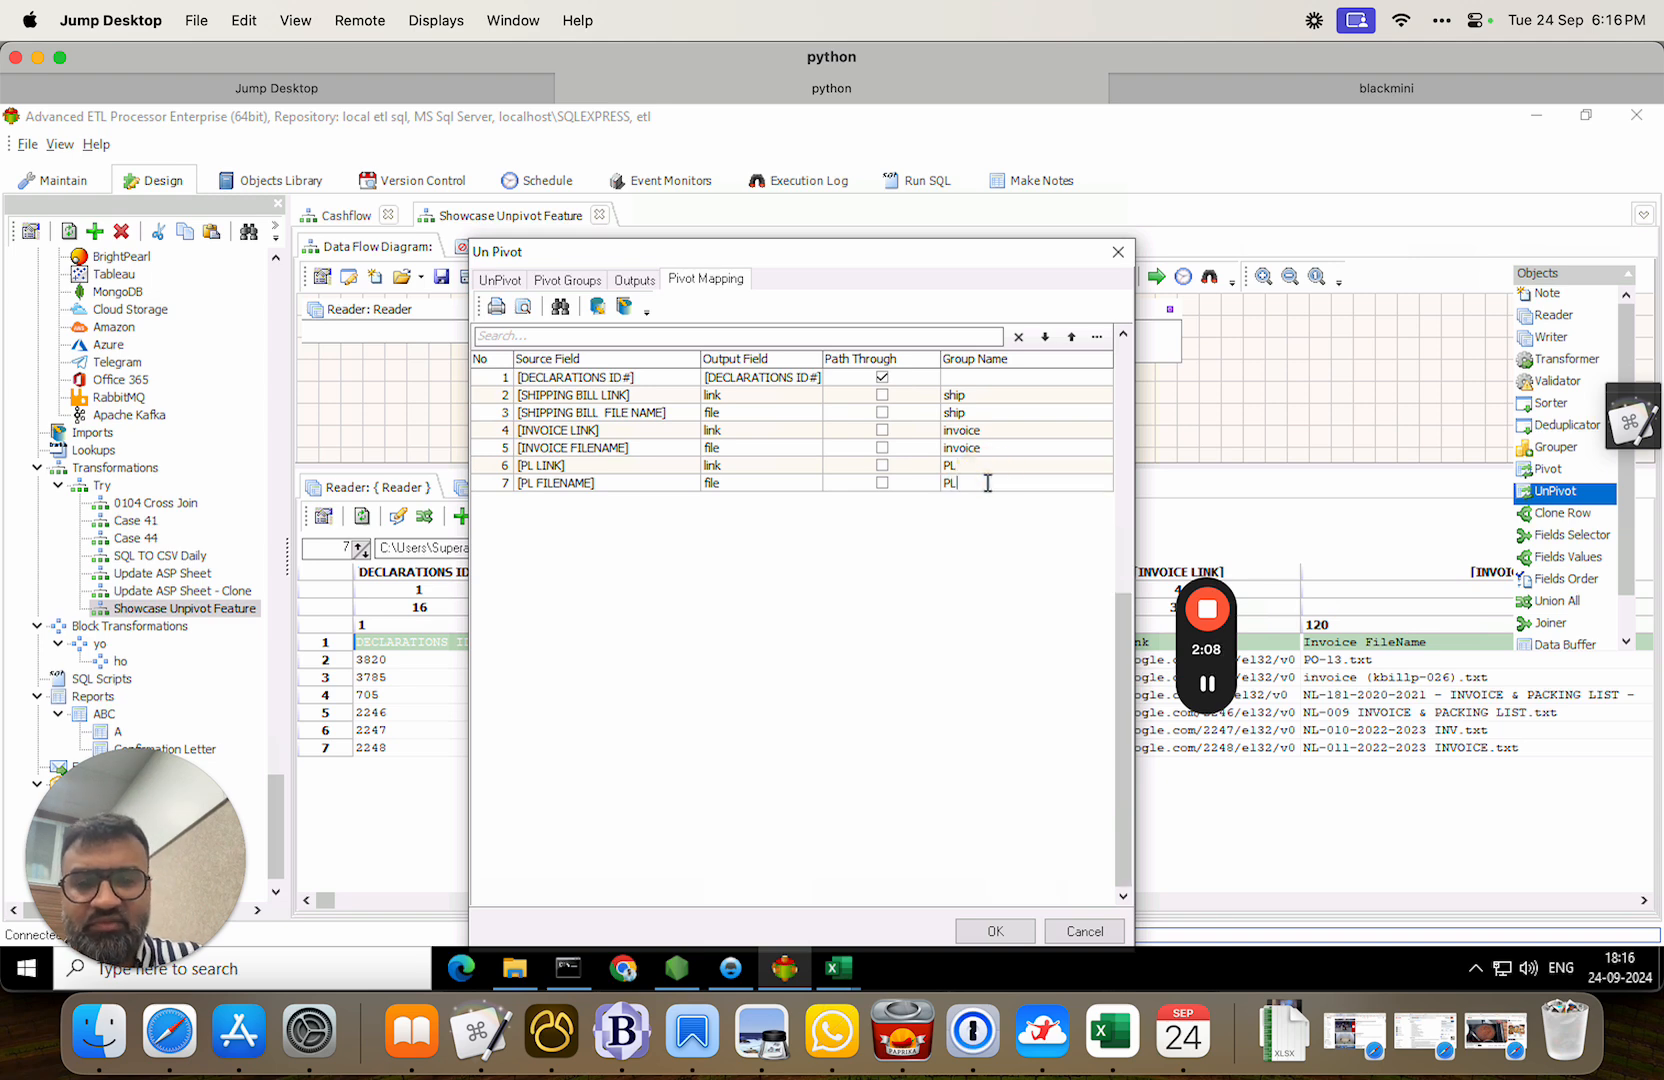
{"action": "left_click", "coordinate": [1025, 930]}
Set the Writer's connection to KBIAutomation and go to its text file settings.
{"action": "left_click", "coordinate": [1090, 316]}
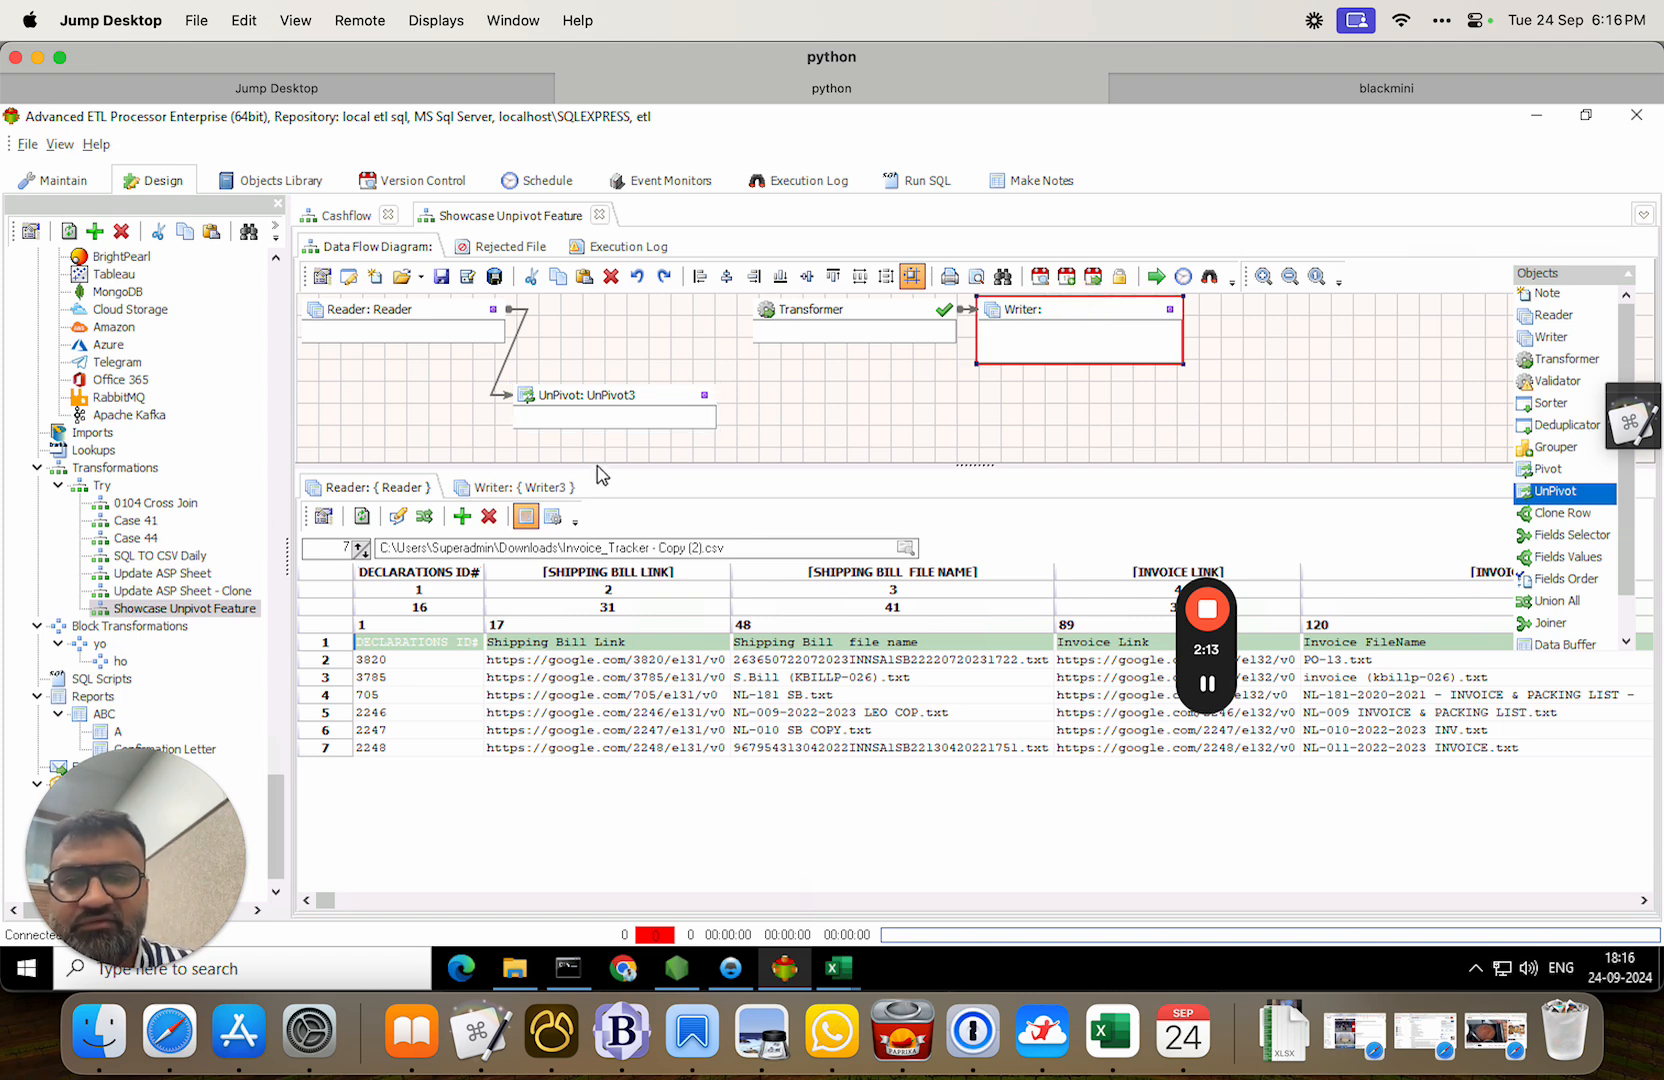
{"action": "left_click", "coordinate": [1044, 297]}
{"action": "double_click", "coordinate": [1047, 318]}
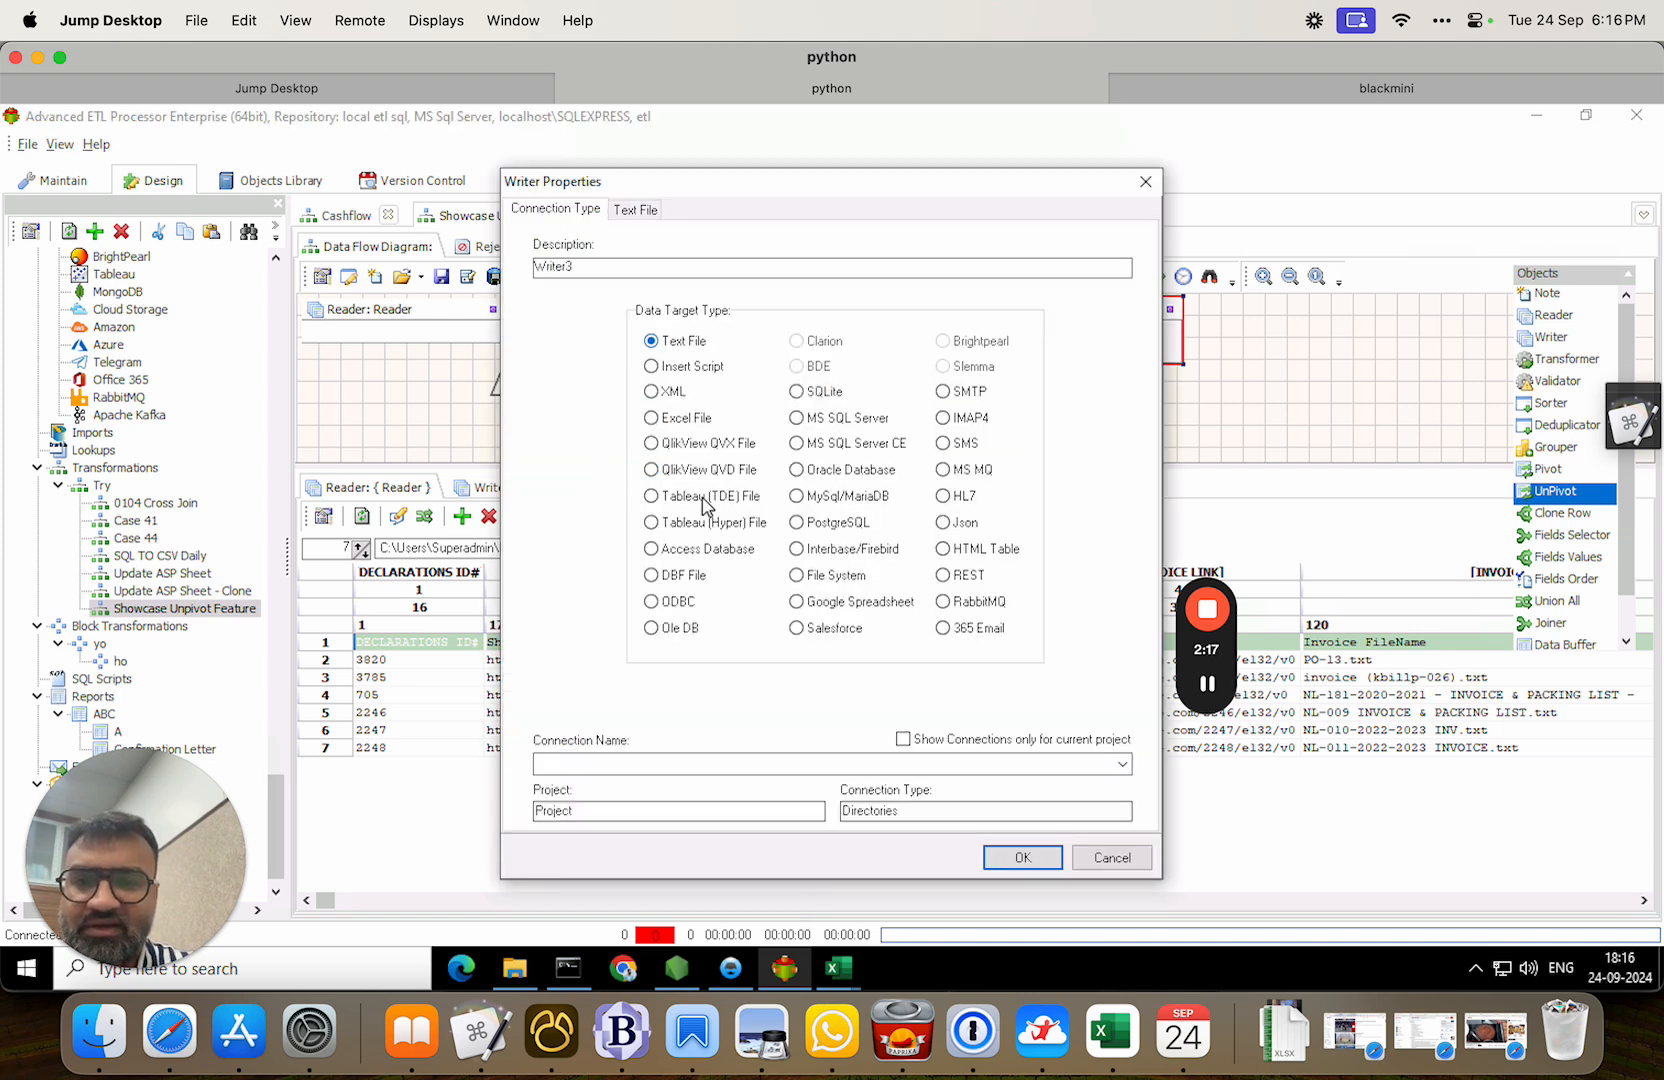
{"action": "left_click", "coordinate": [740, 766]}
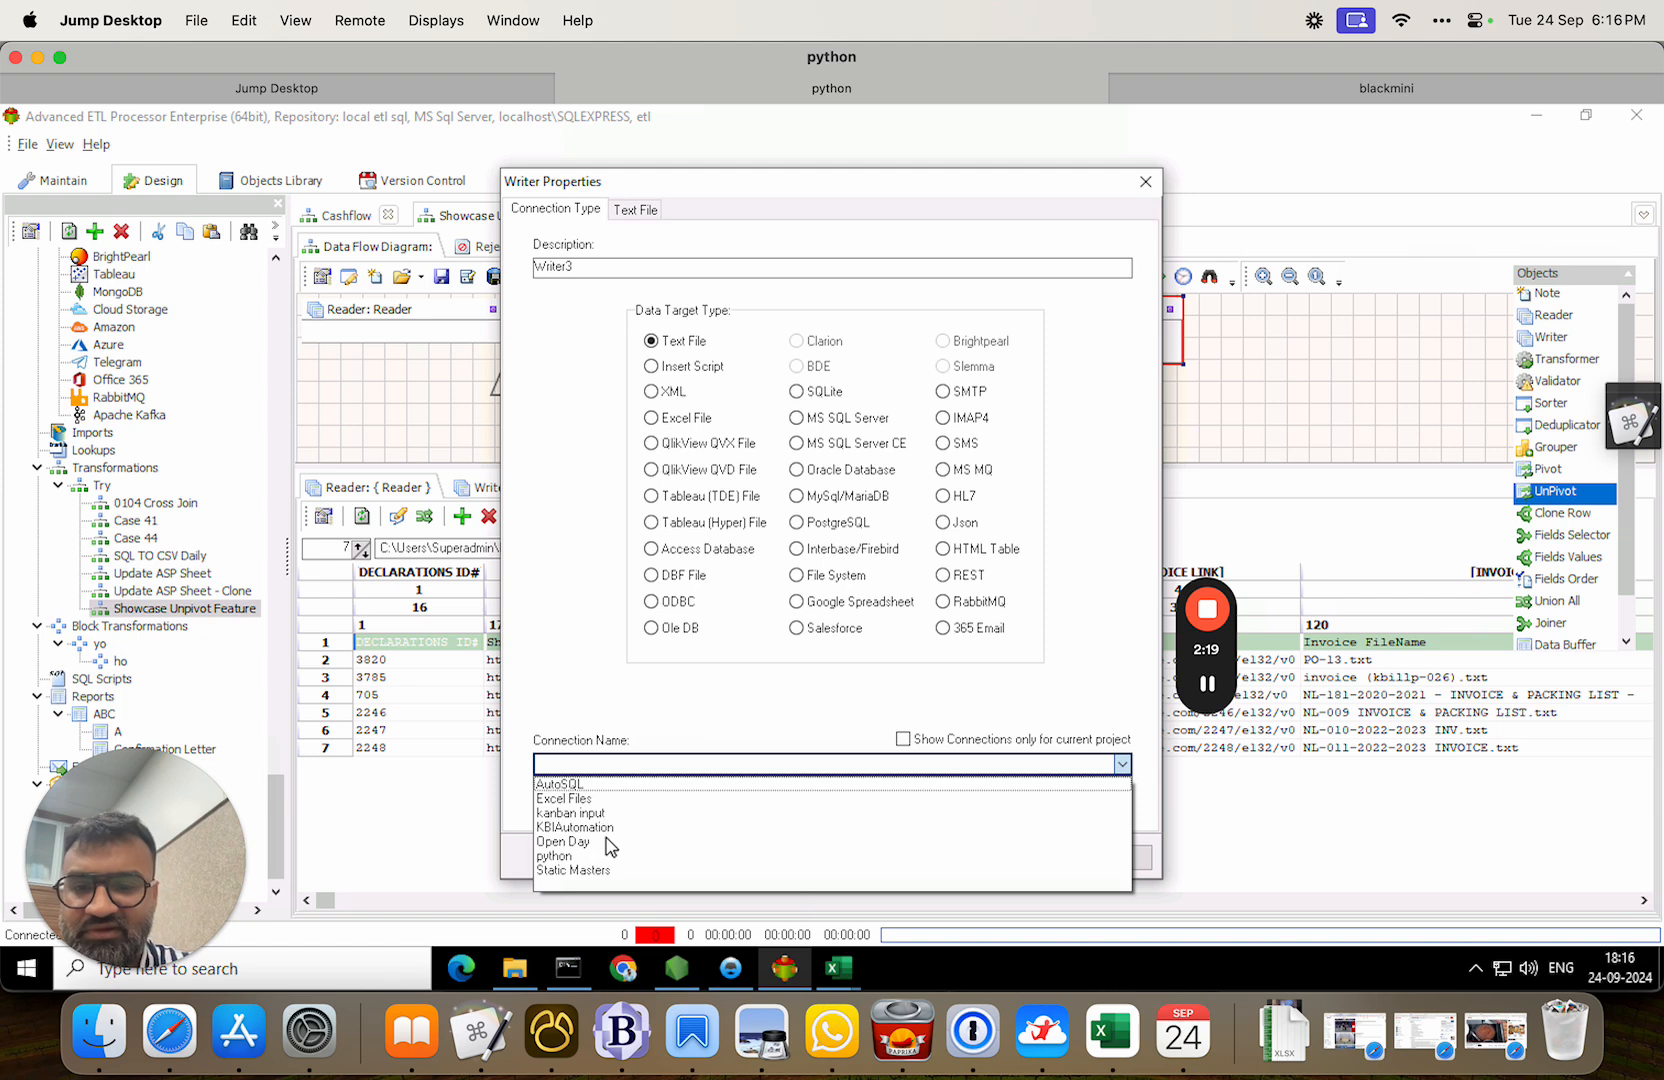
{"action": "left_click", "coordinate": [600, 827]}
{"action": "left_click", "coordinate": [637, 209]}
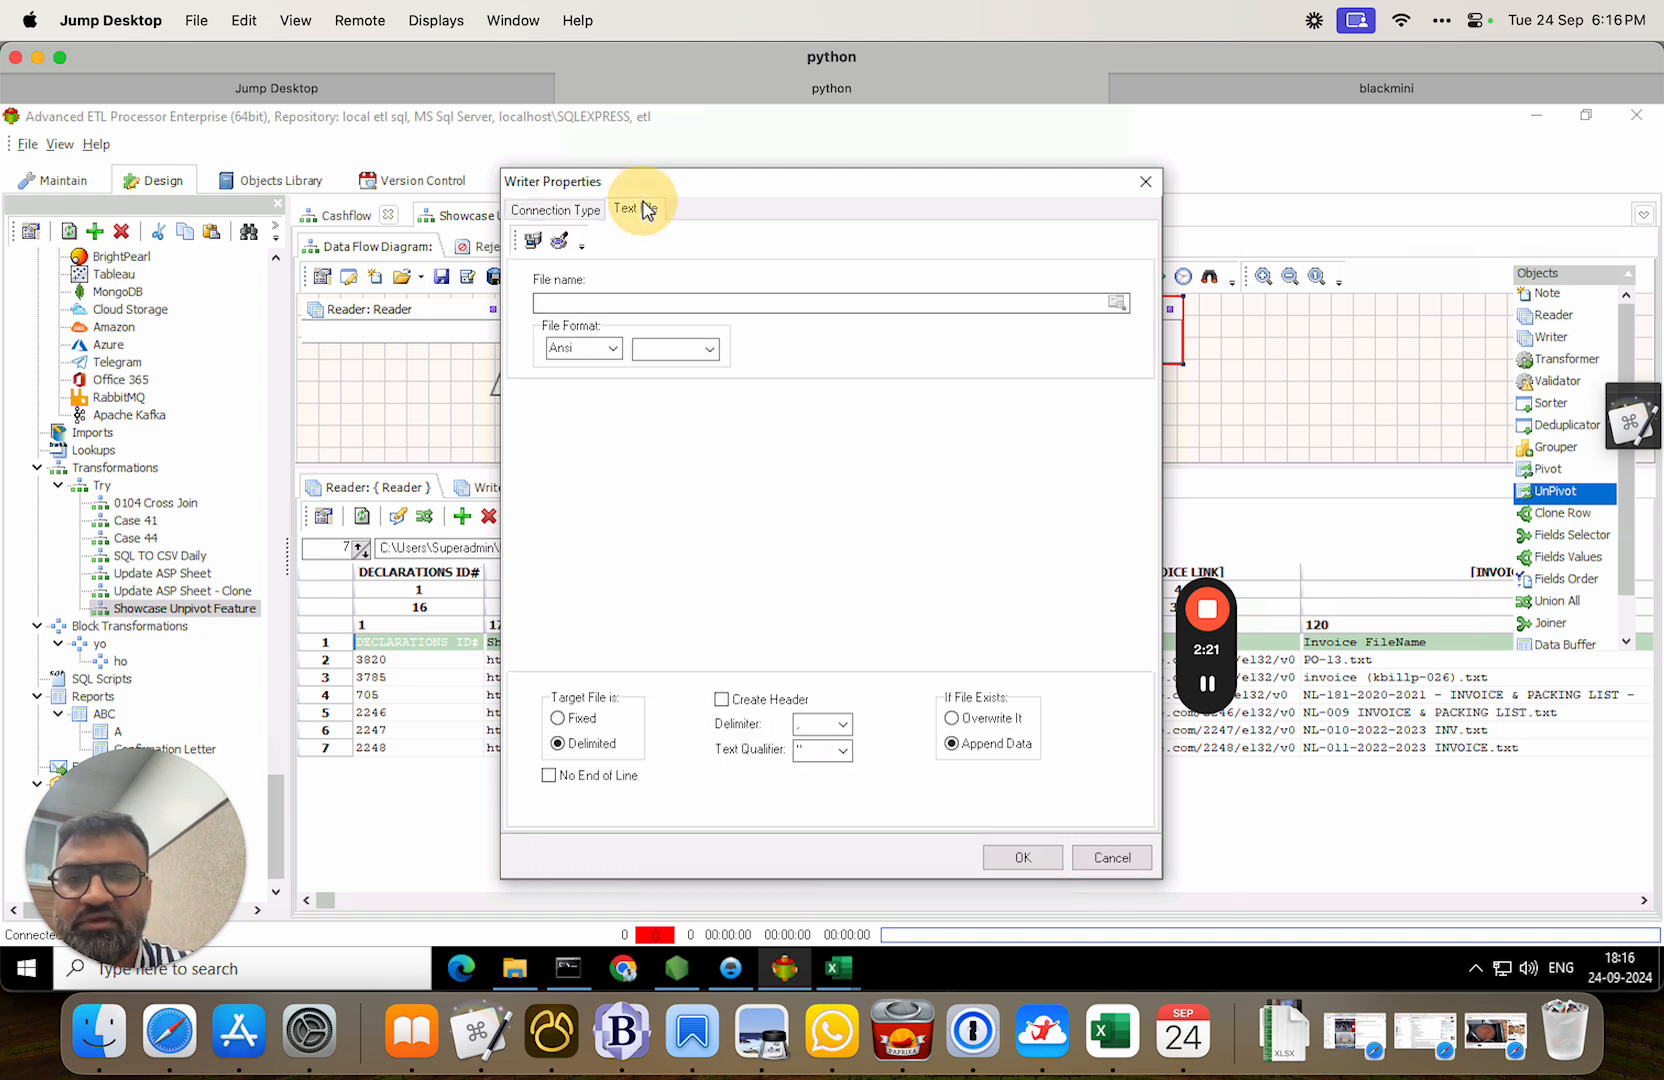
Set the output file path to C:\gdrive\aal.csv.
{"action": "left_click", "coordinate": [691, 304]}
{"action": "type", "text": "C"}
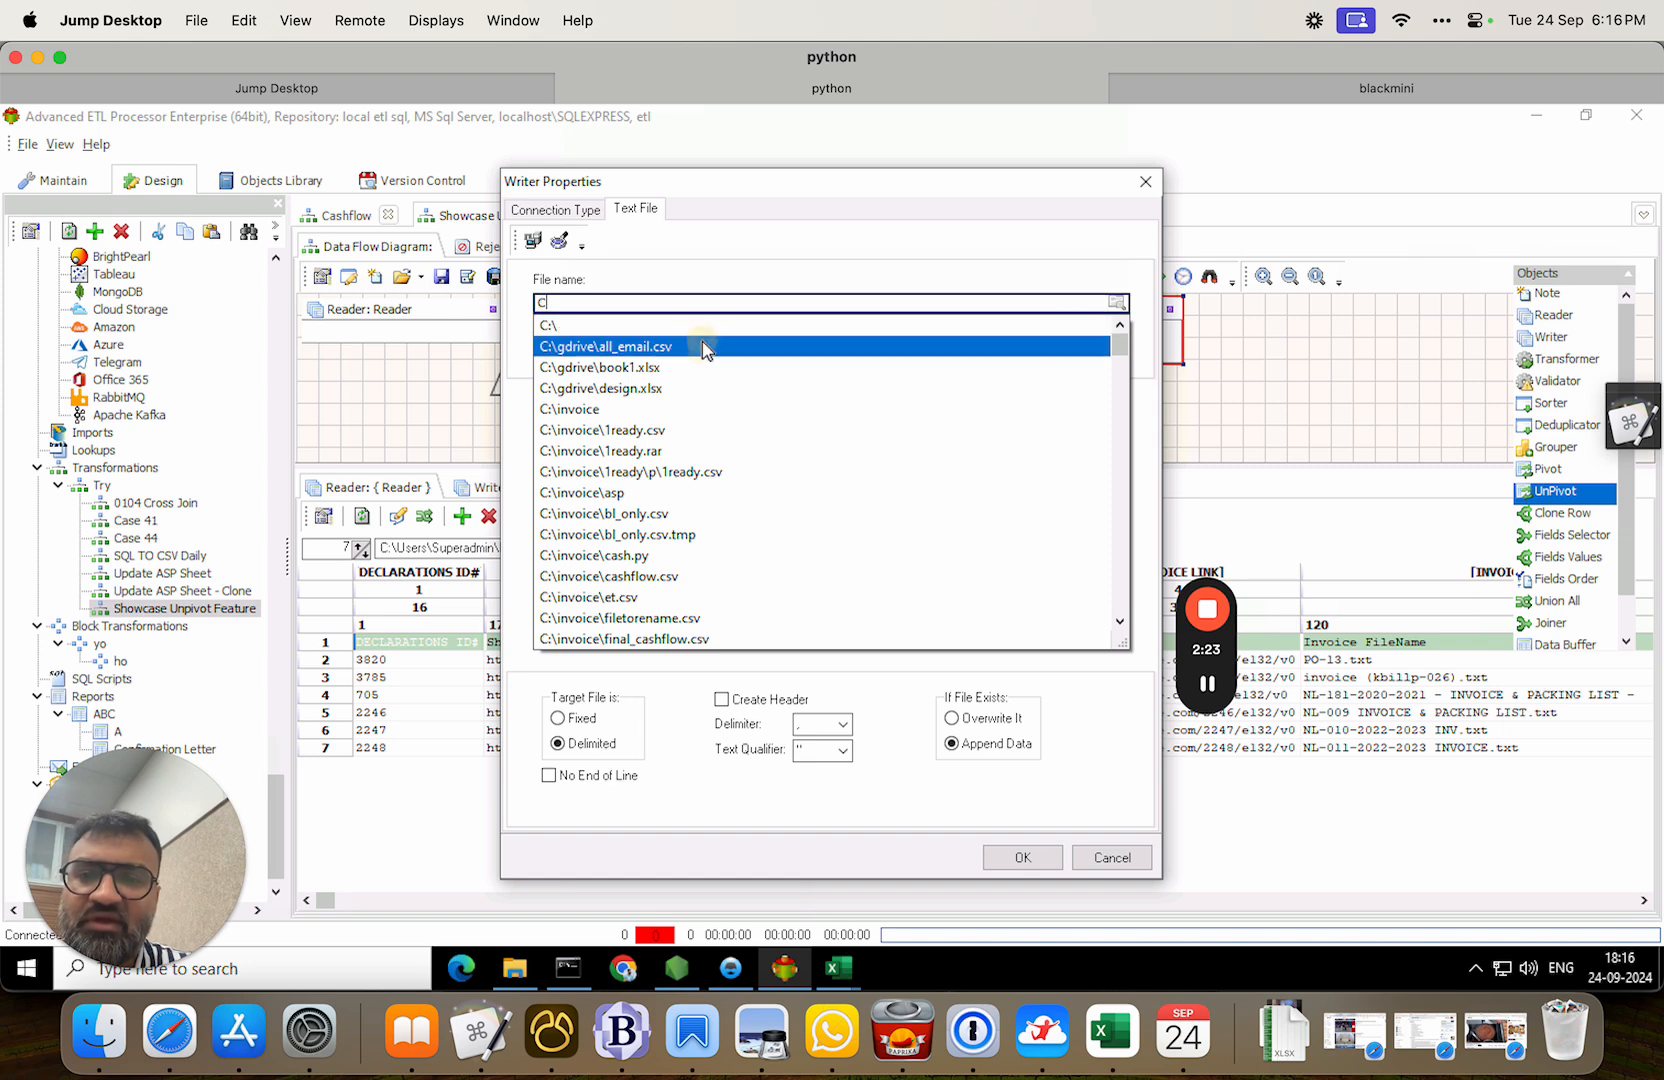
{"action": "left_click", "coordinate": [702, 341]}
{"action": "left_click", "coordinate": [623, 309]}
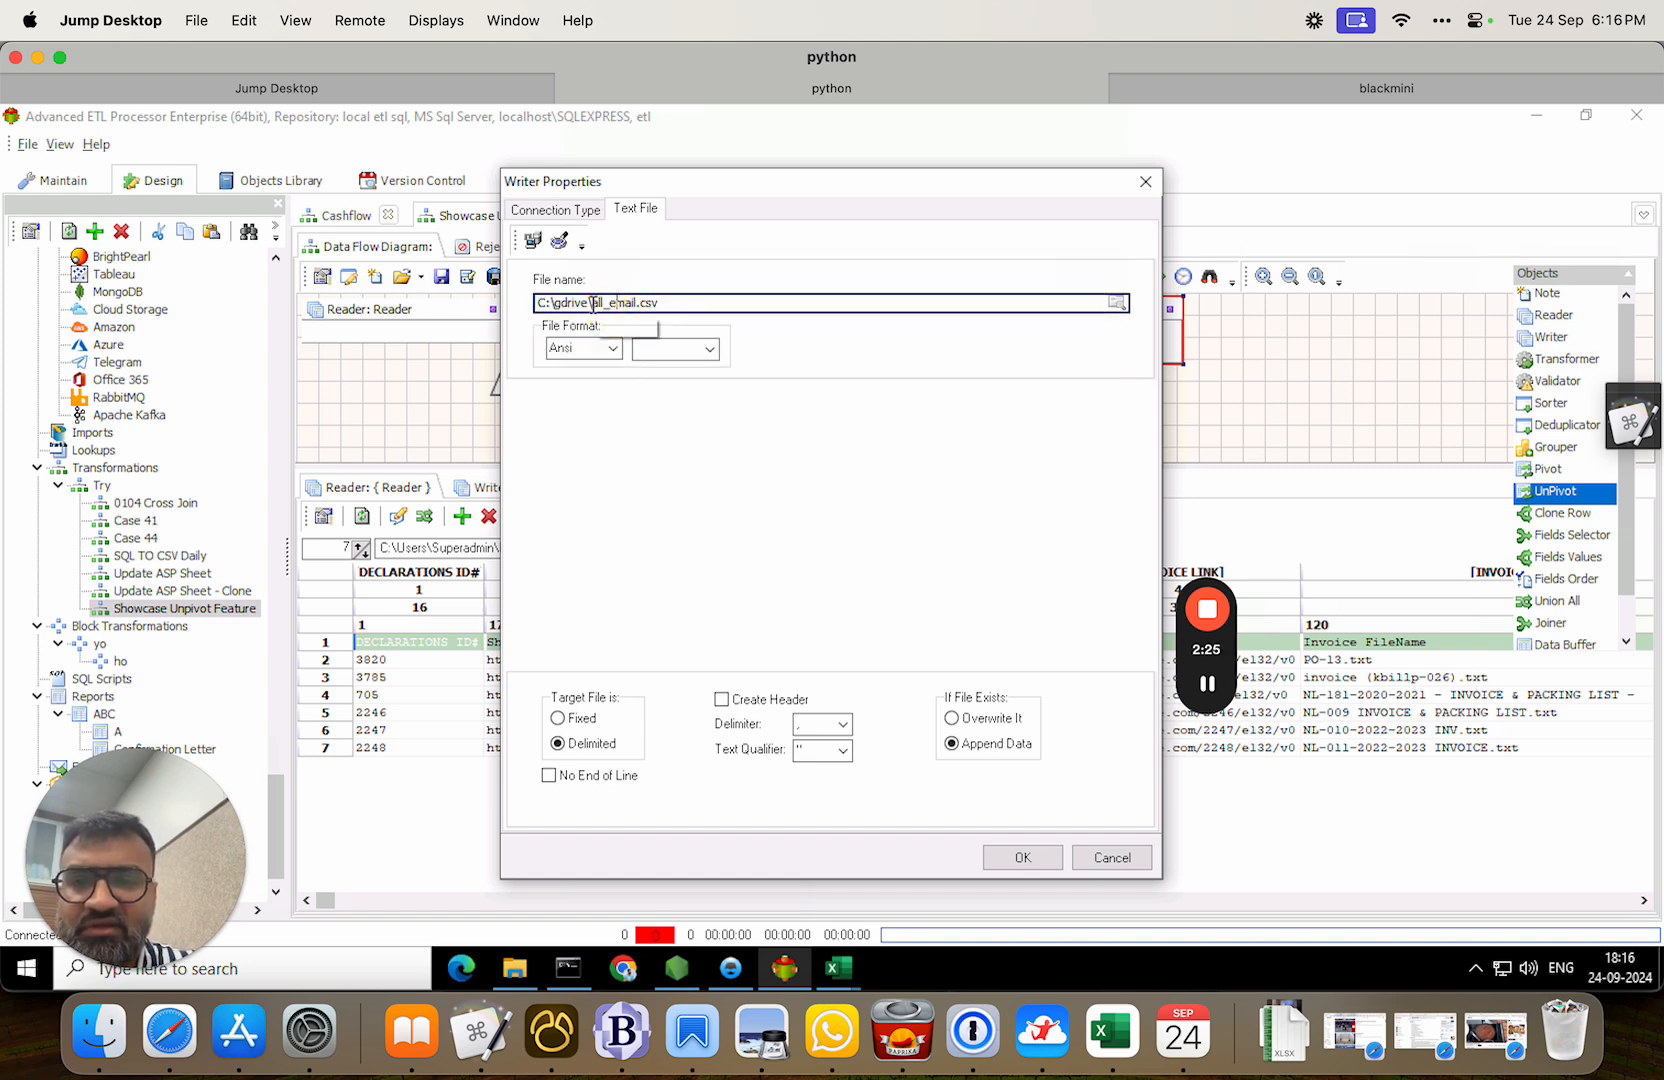
{"action": "left_click_drag", "start_coordinate": [592, 304], "coordinate": [891, 304]}
{"action": "type", "text": "aal"}
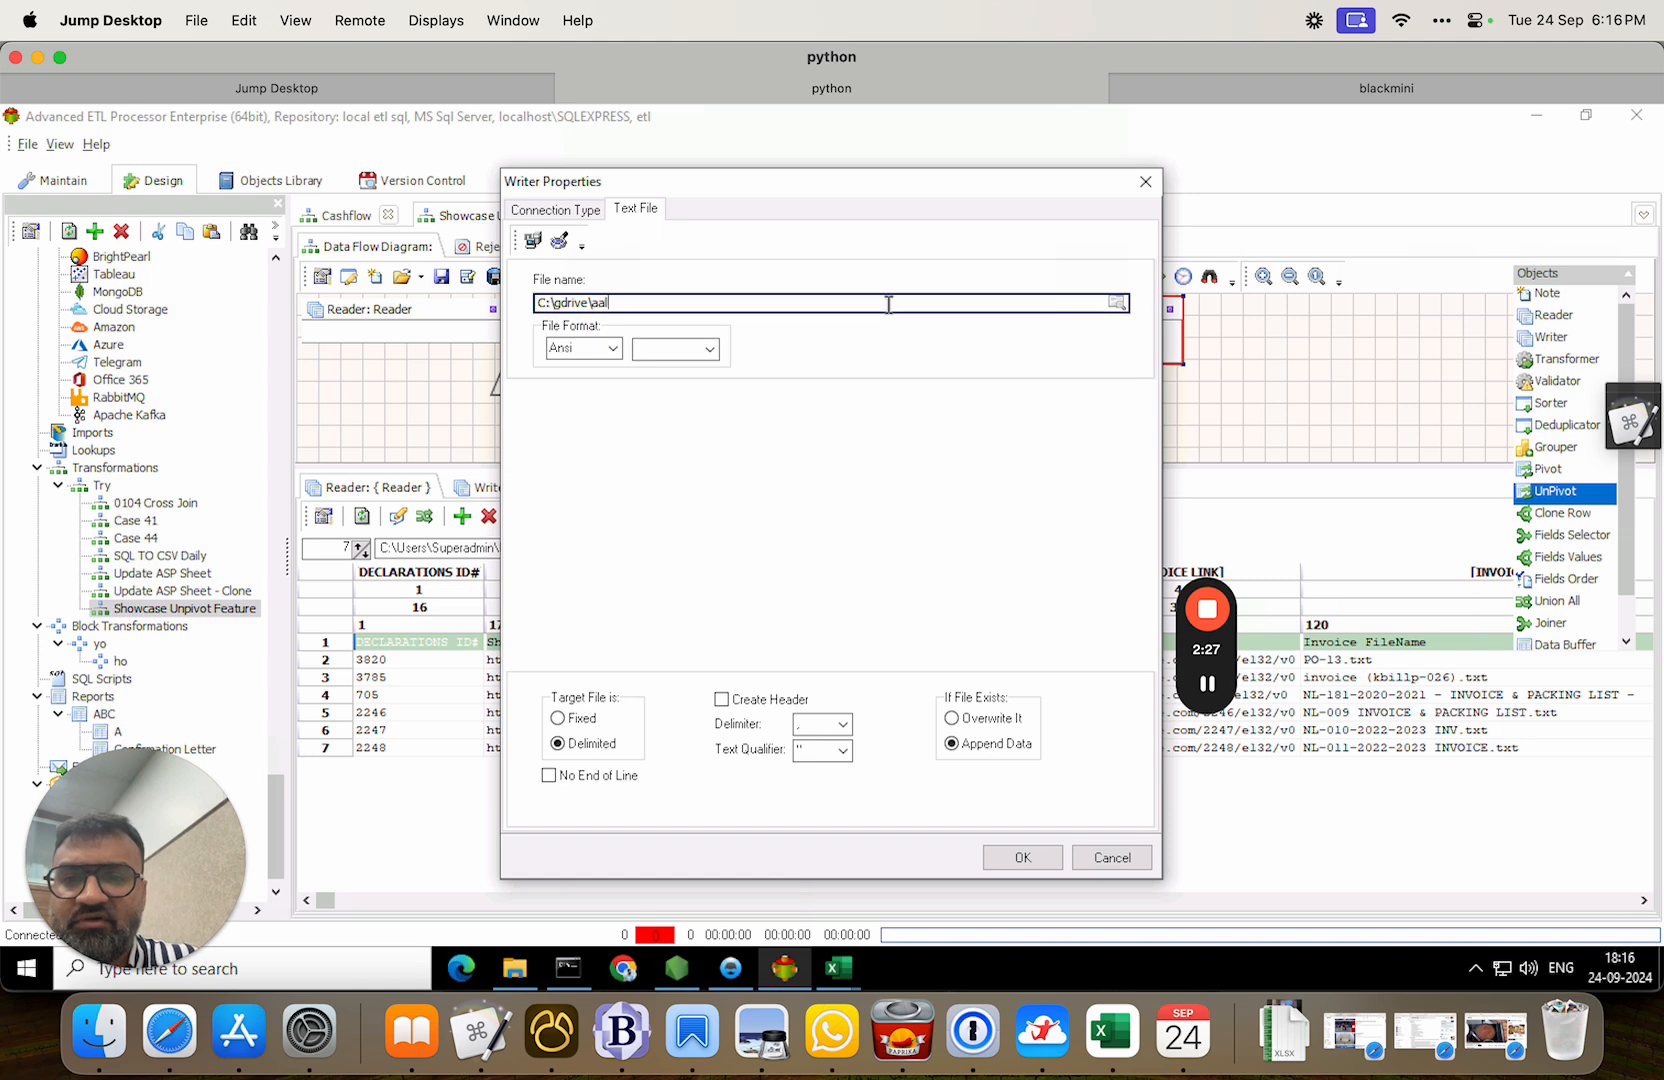
Use UTF-8 encoding with {CR}+{LF} line endings, a header row, and overwrite existing files.
{"action": "left_click", "coordinate": [613, 347]}
{"action": "left_click", "coordinate": [570, 379]}
{"action": "left_click", "coordinate": [709, 348]}
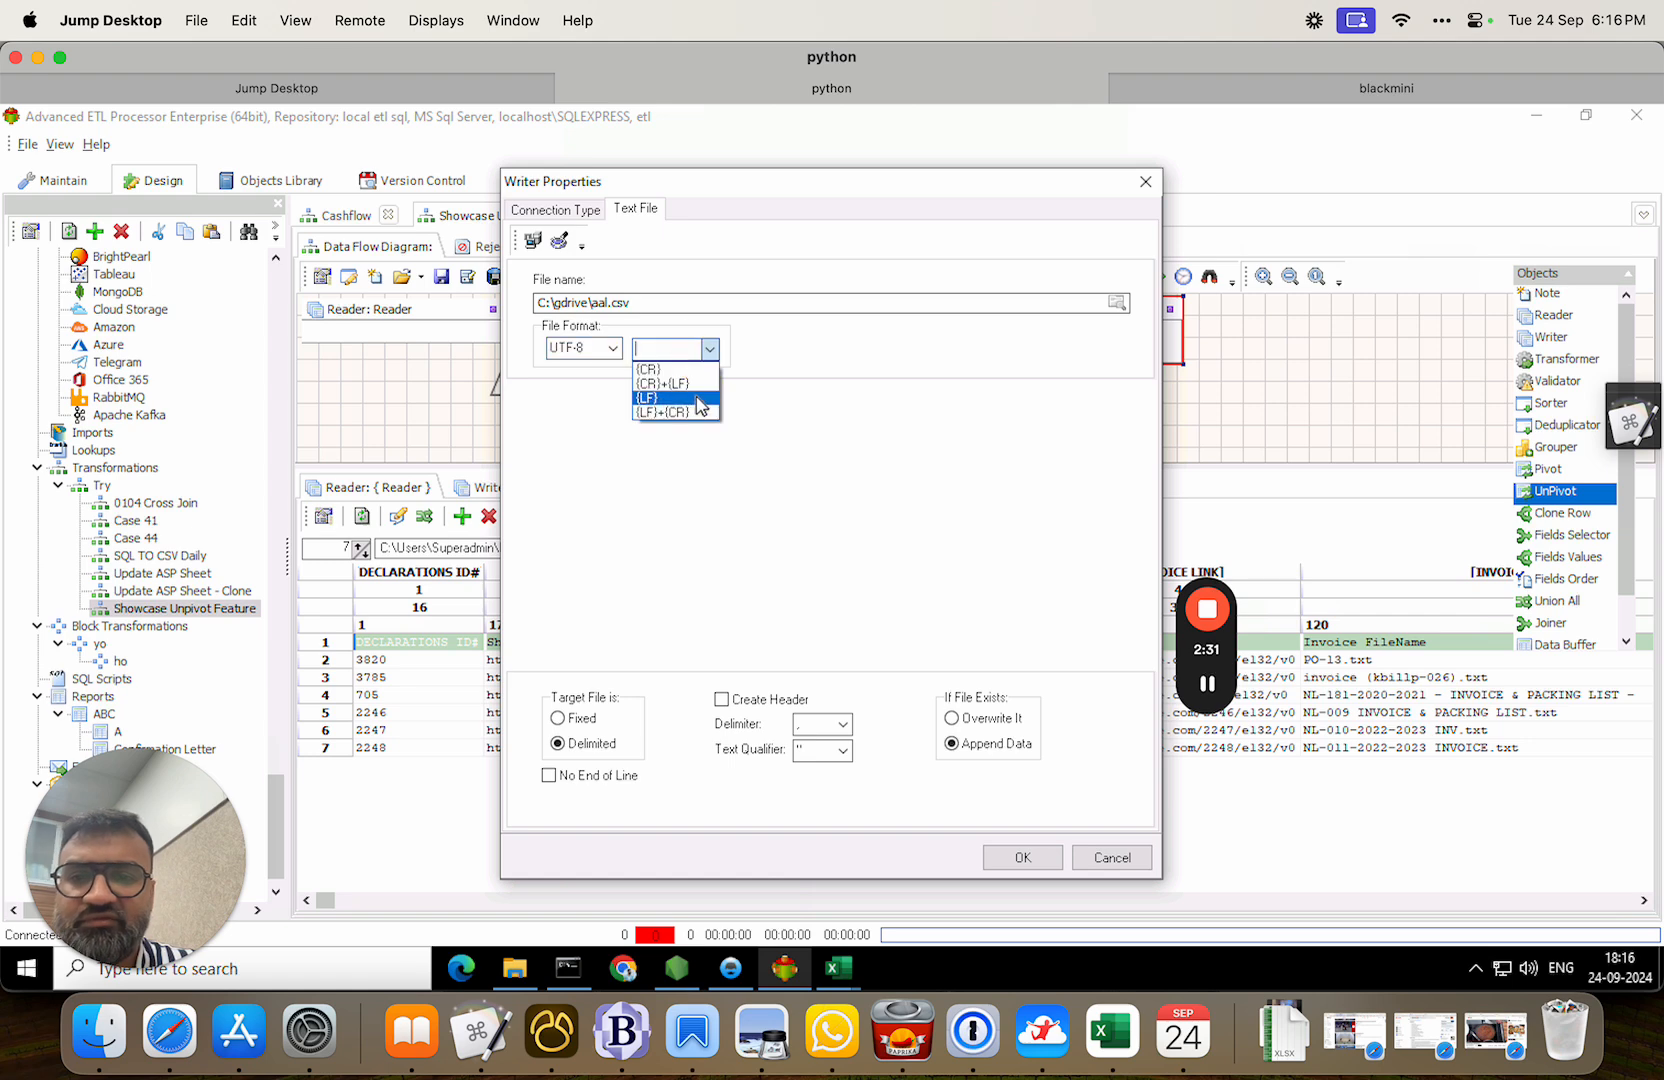
{"action": "left_click", "coordinate": [680, 383]}
{"action": "left_click", "coordinate": [776, 705]}
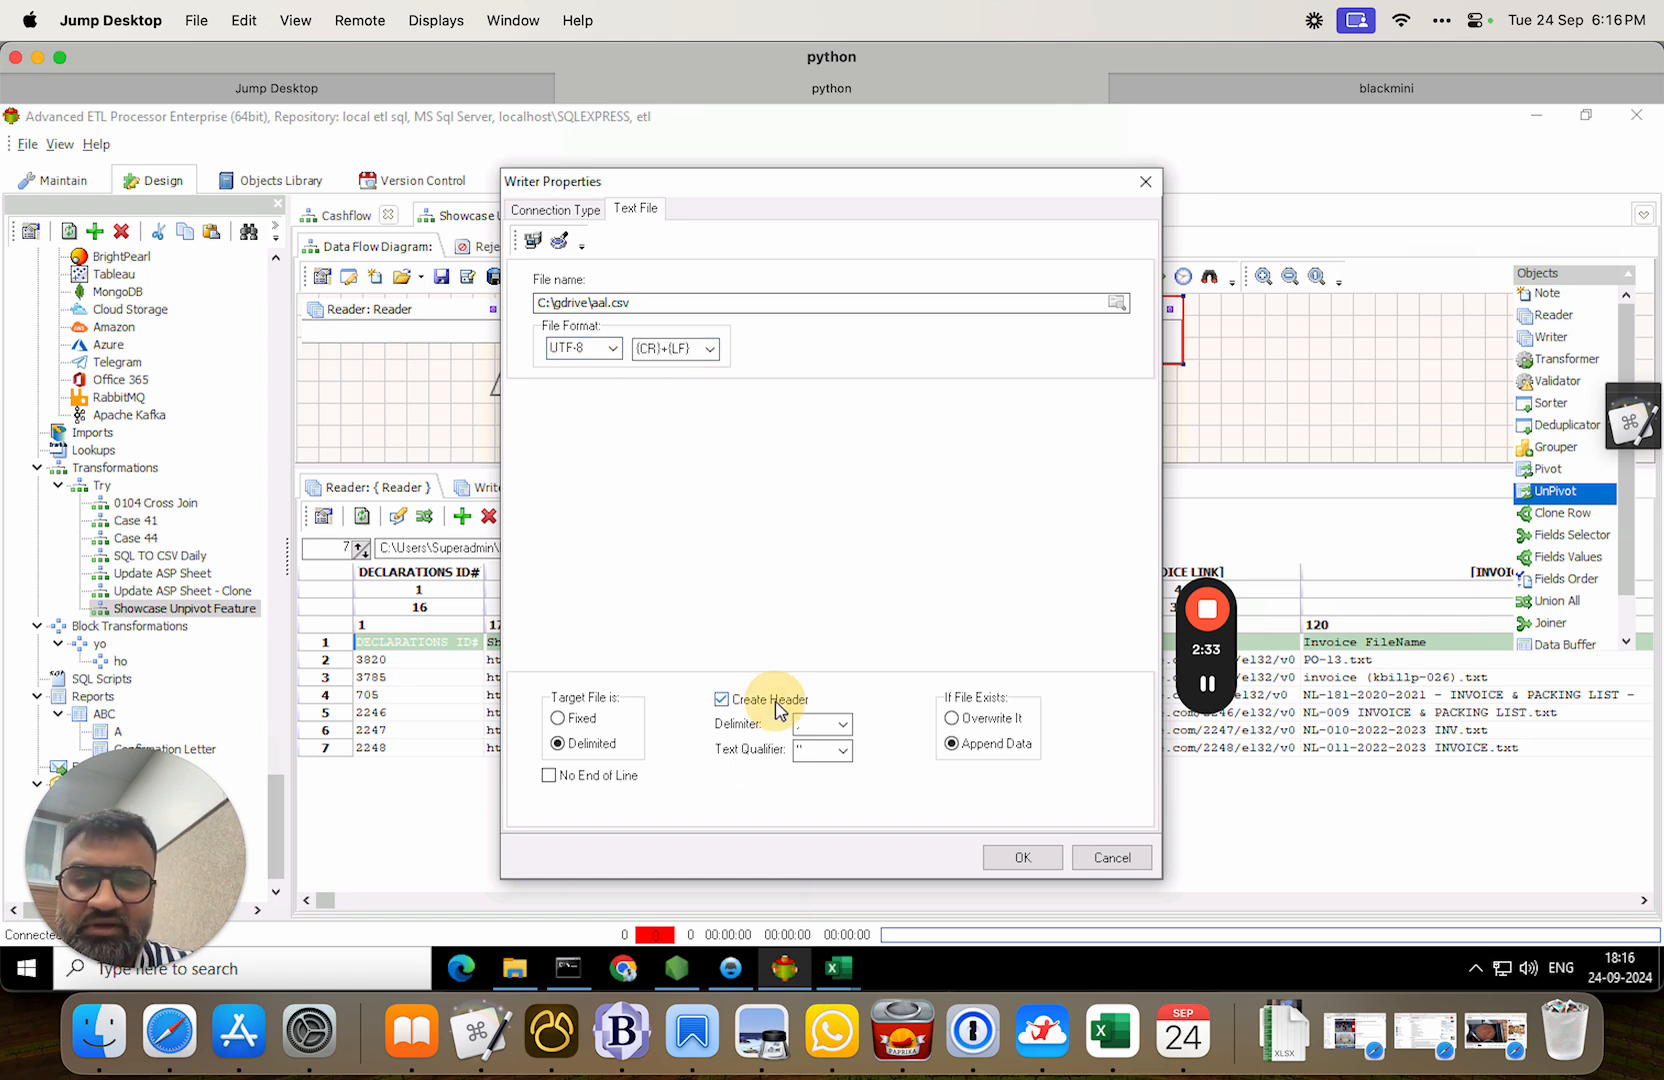
{"action": "left_click", "coordinate": [951, 718]}
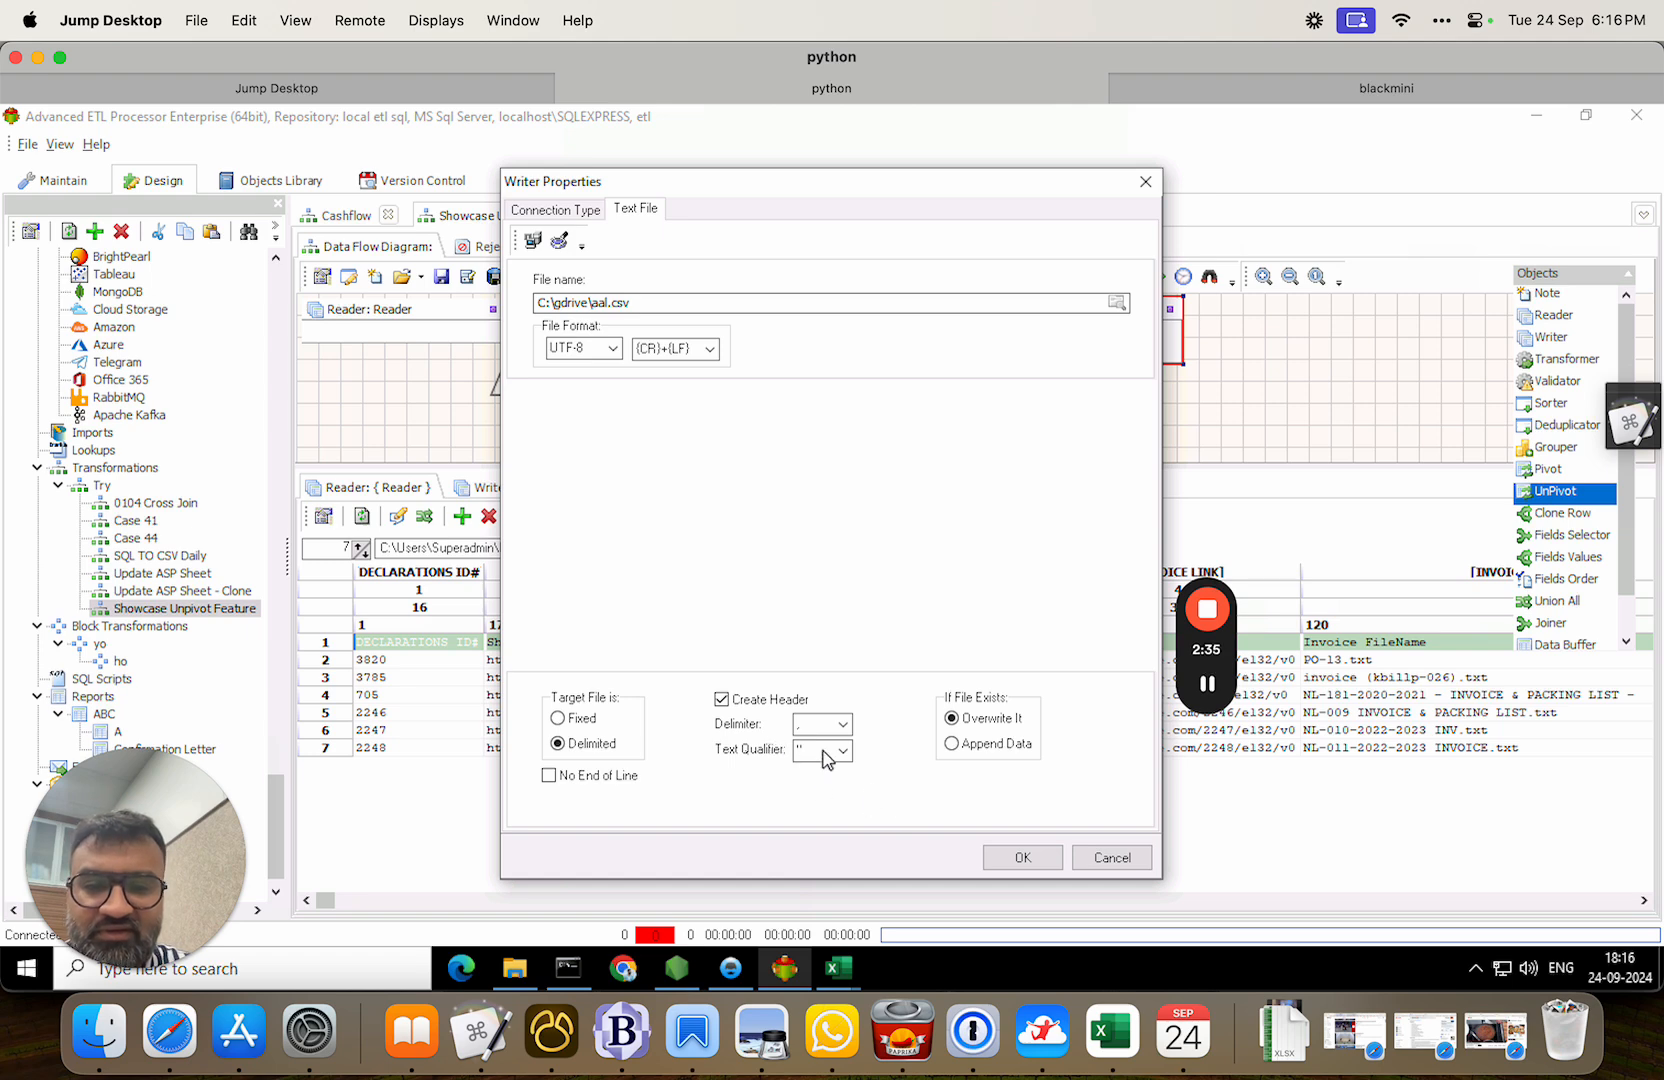
{"action": "left_click", "coordinate": [1022, 857]}
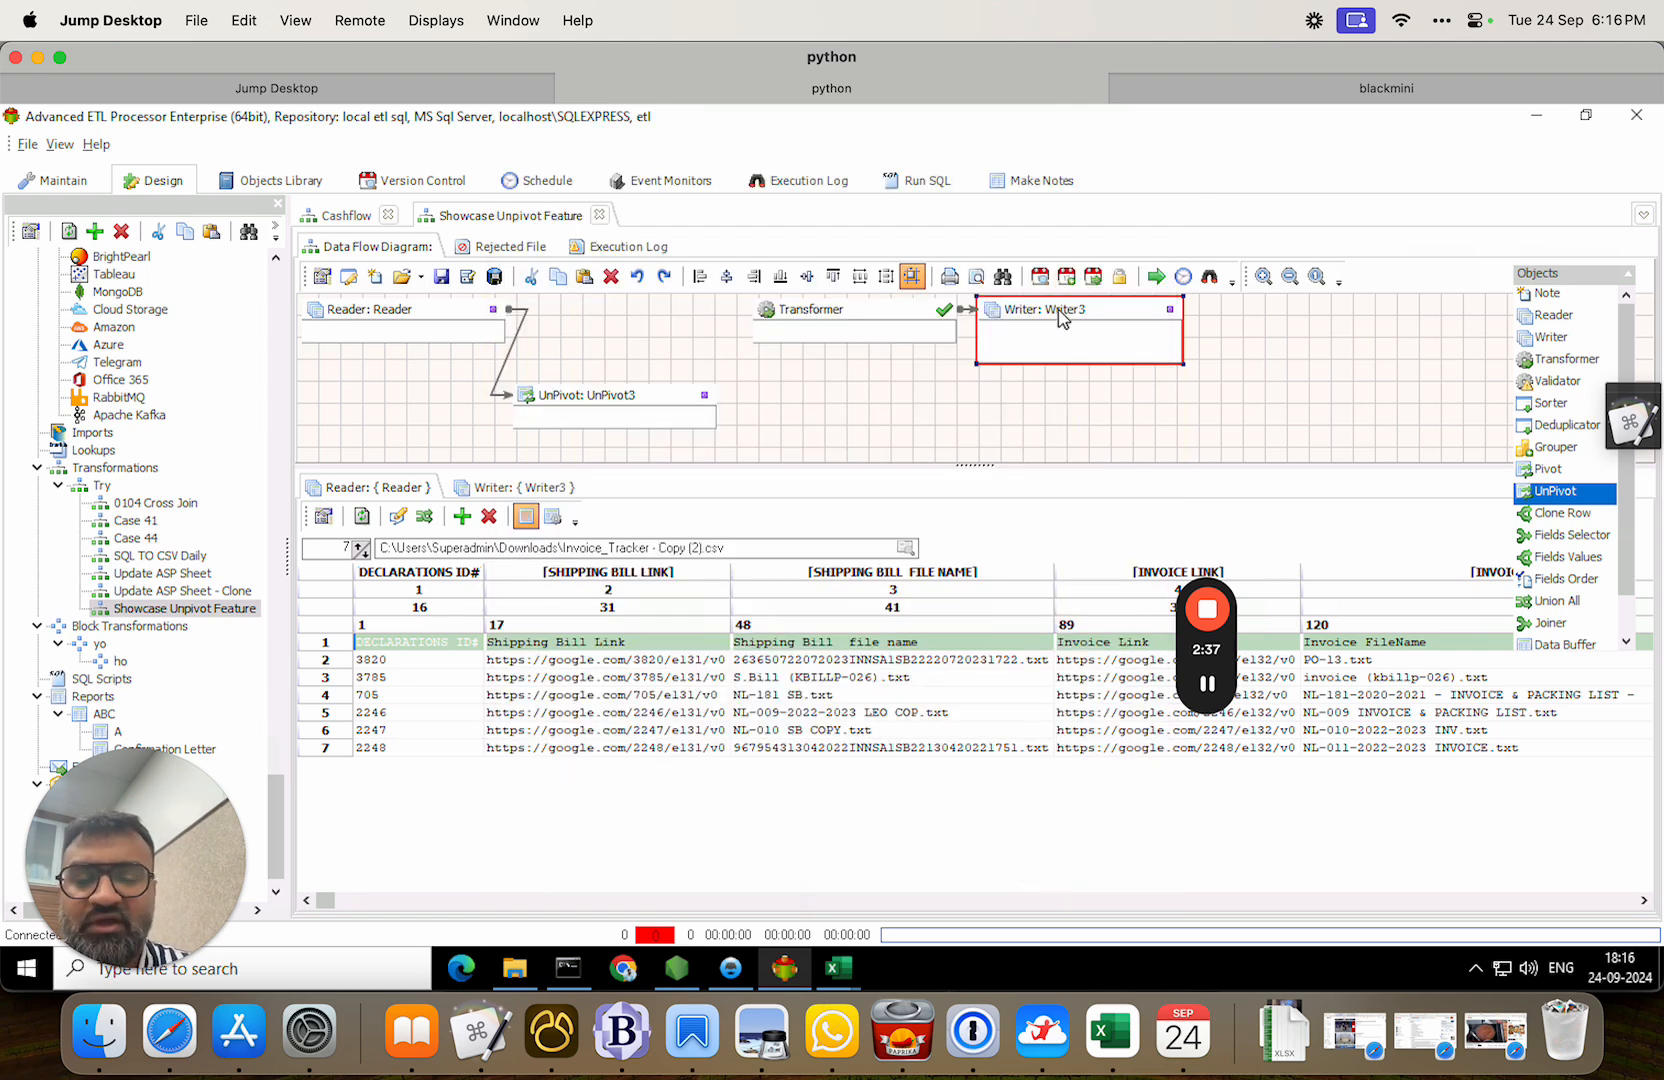
Copy UnPivot3's group name, DECLARATIONS ID#, link and file fields into Writer3.
{"action": "left_click", "coordinate": [525, 488]}
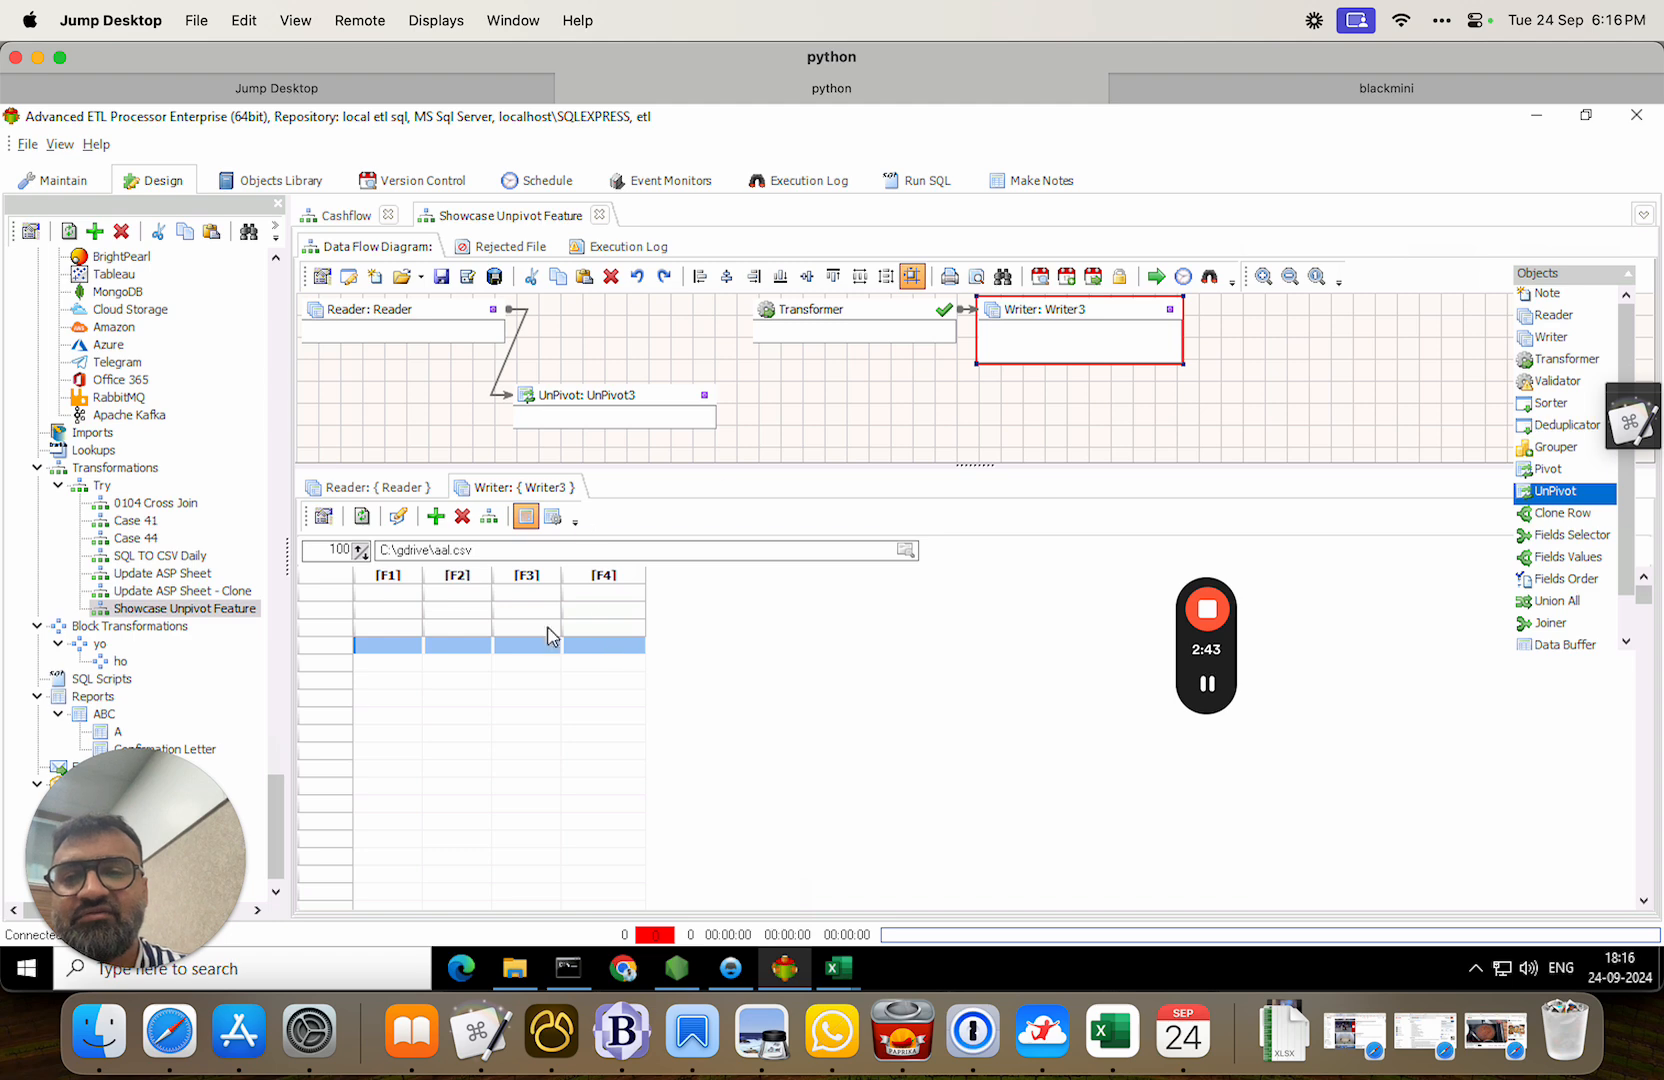
{"action": "left_click", "coordinate": [490, 520]}
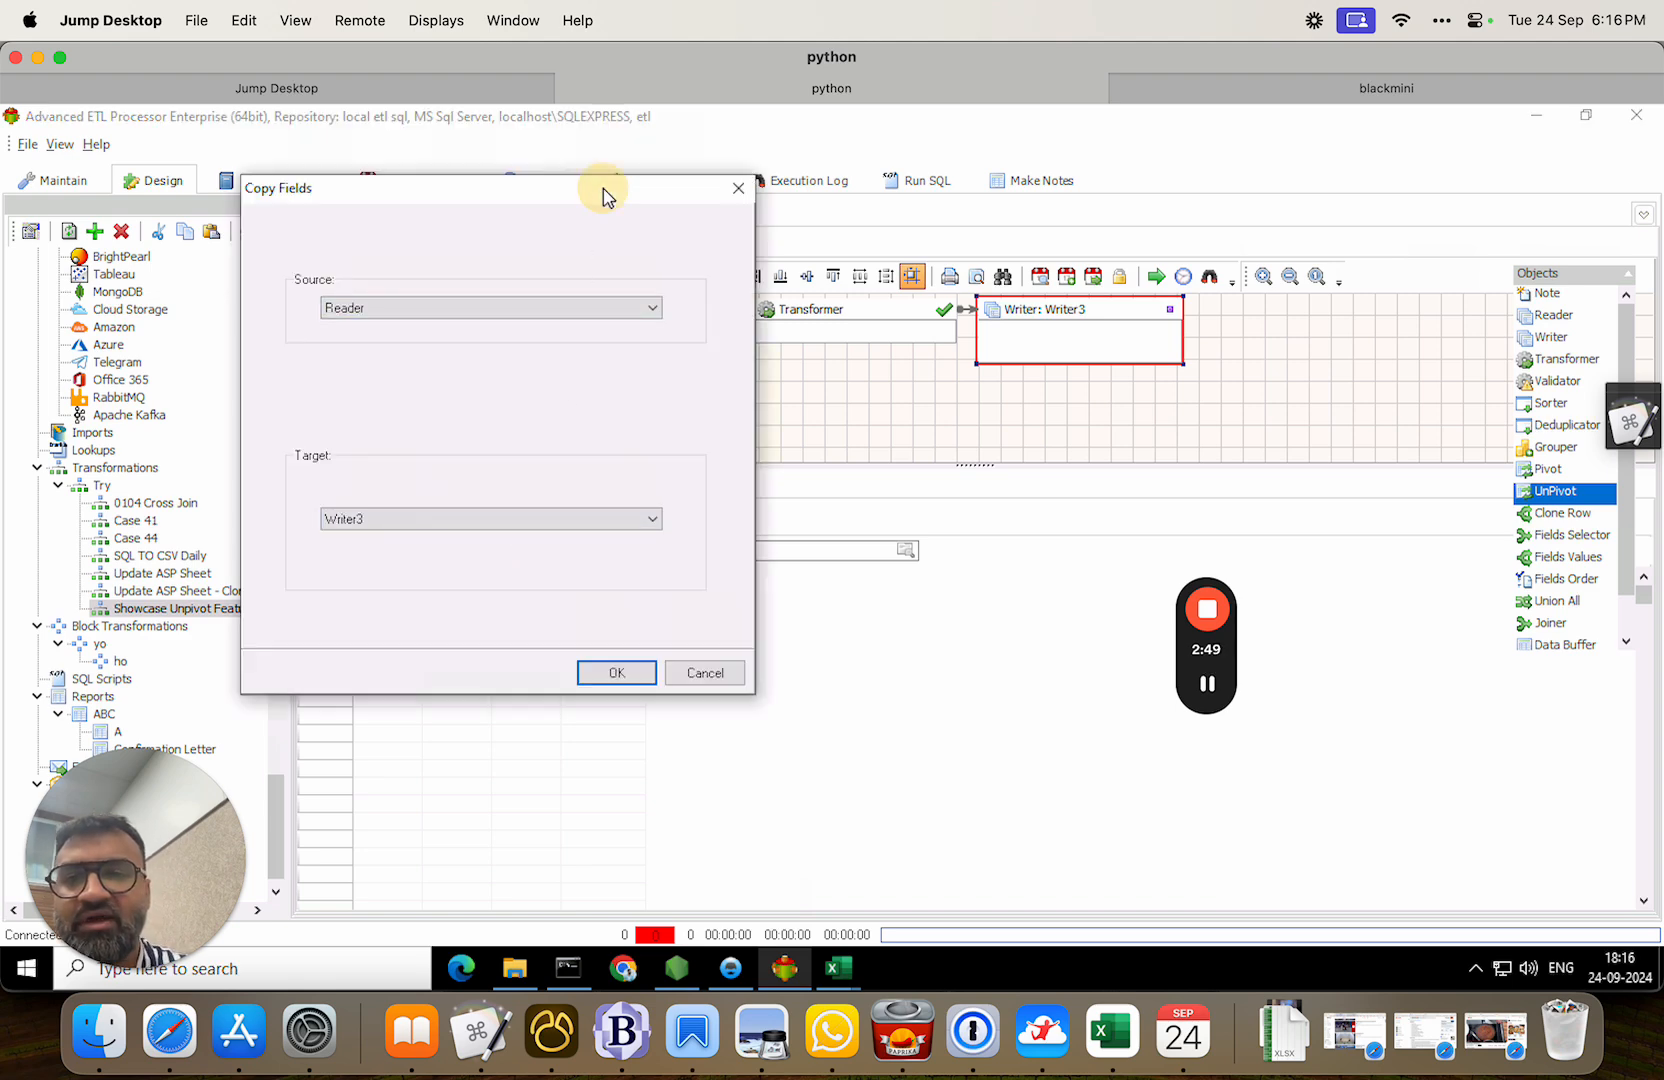
{"action": "left_click_drag", "start_coordinate": [603, 188], "coordinate": [1130, 203]}
{"action": "left_click", "coordinate": [969, 324]}
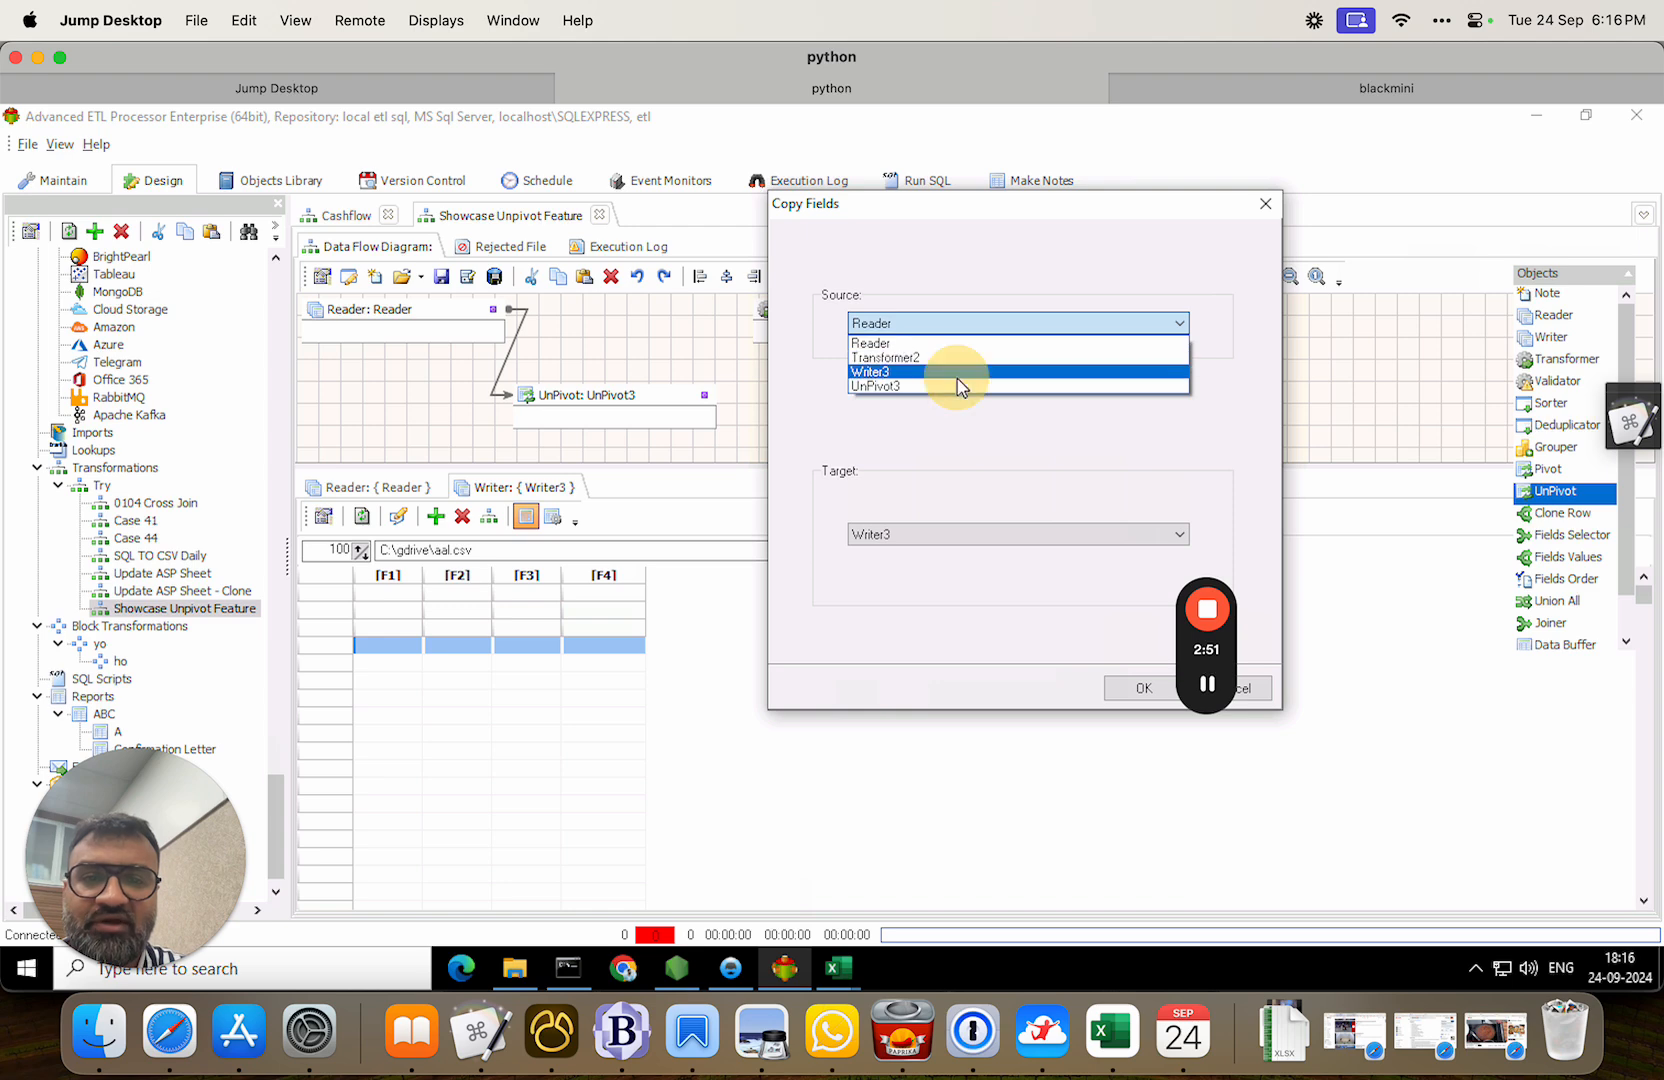
{"action": "left_click", "coordinate": [957, 386]}
{"action": "left_click", "coordinate": [1128, 689]}
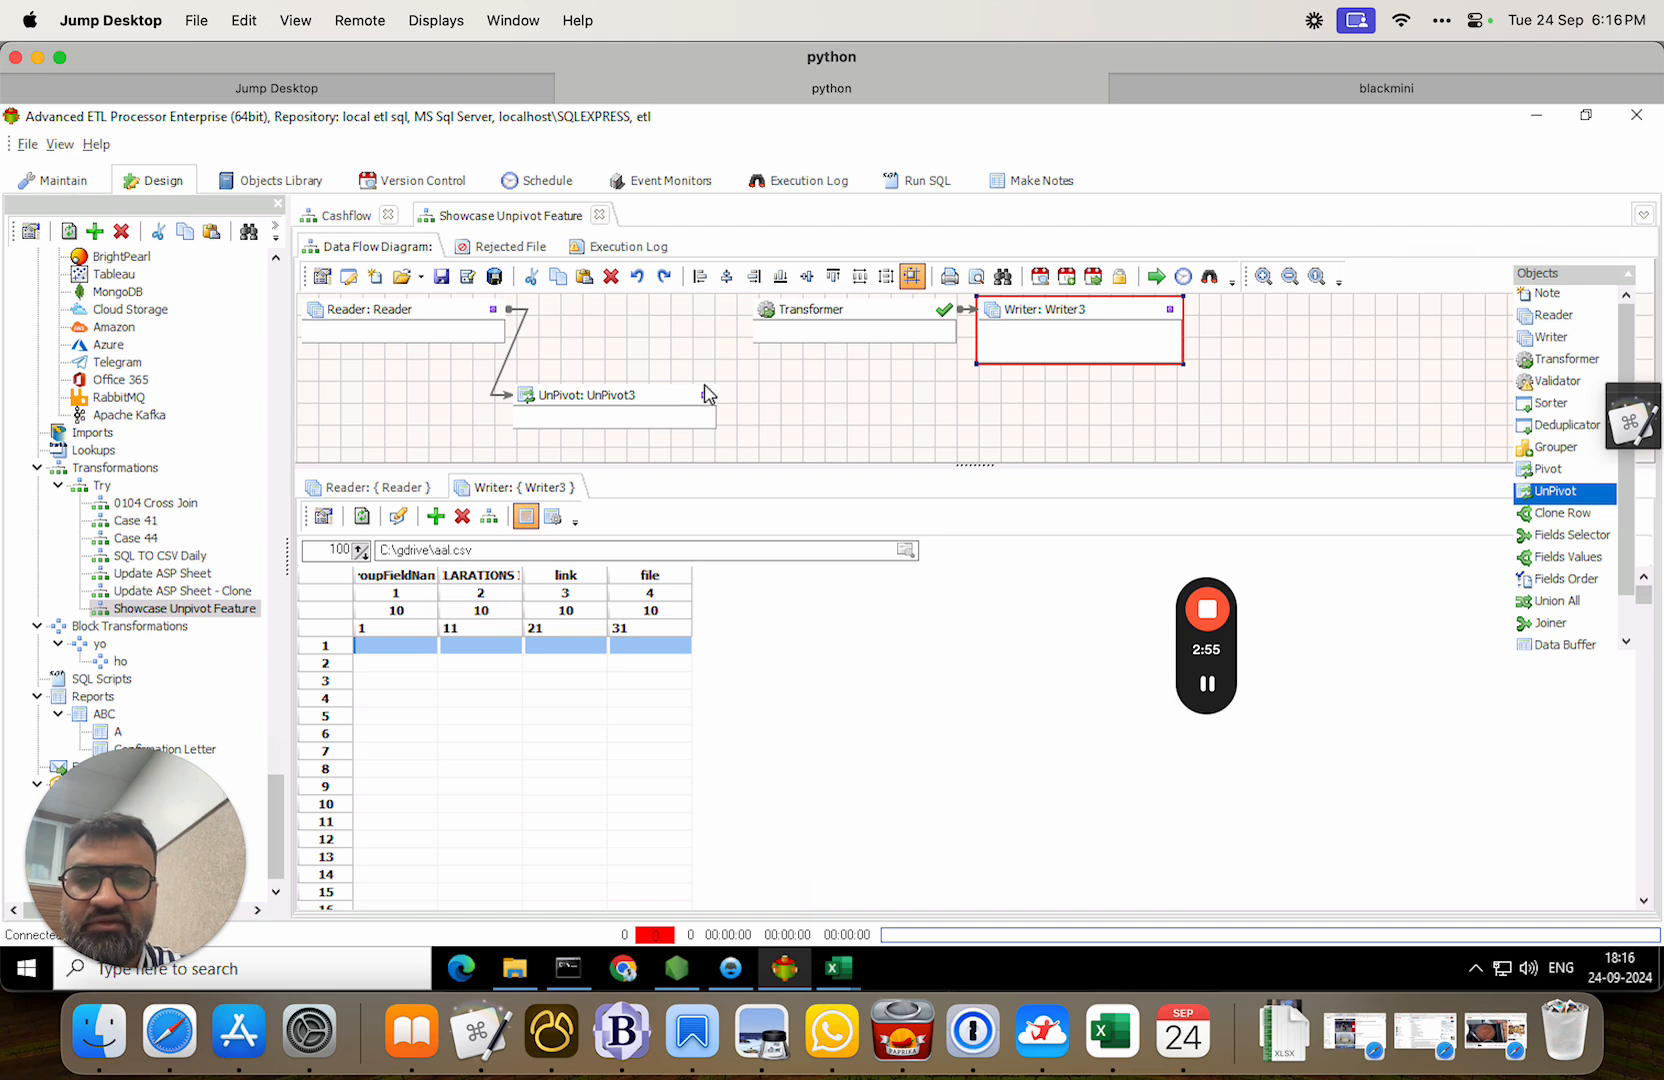
Link UnPivot3 to the Transformer and auto-map its four fields by position onto the writer.
{"action": "left_click_drag", "start_coordinate": [704, 394], "coordinate": [804, 312]}
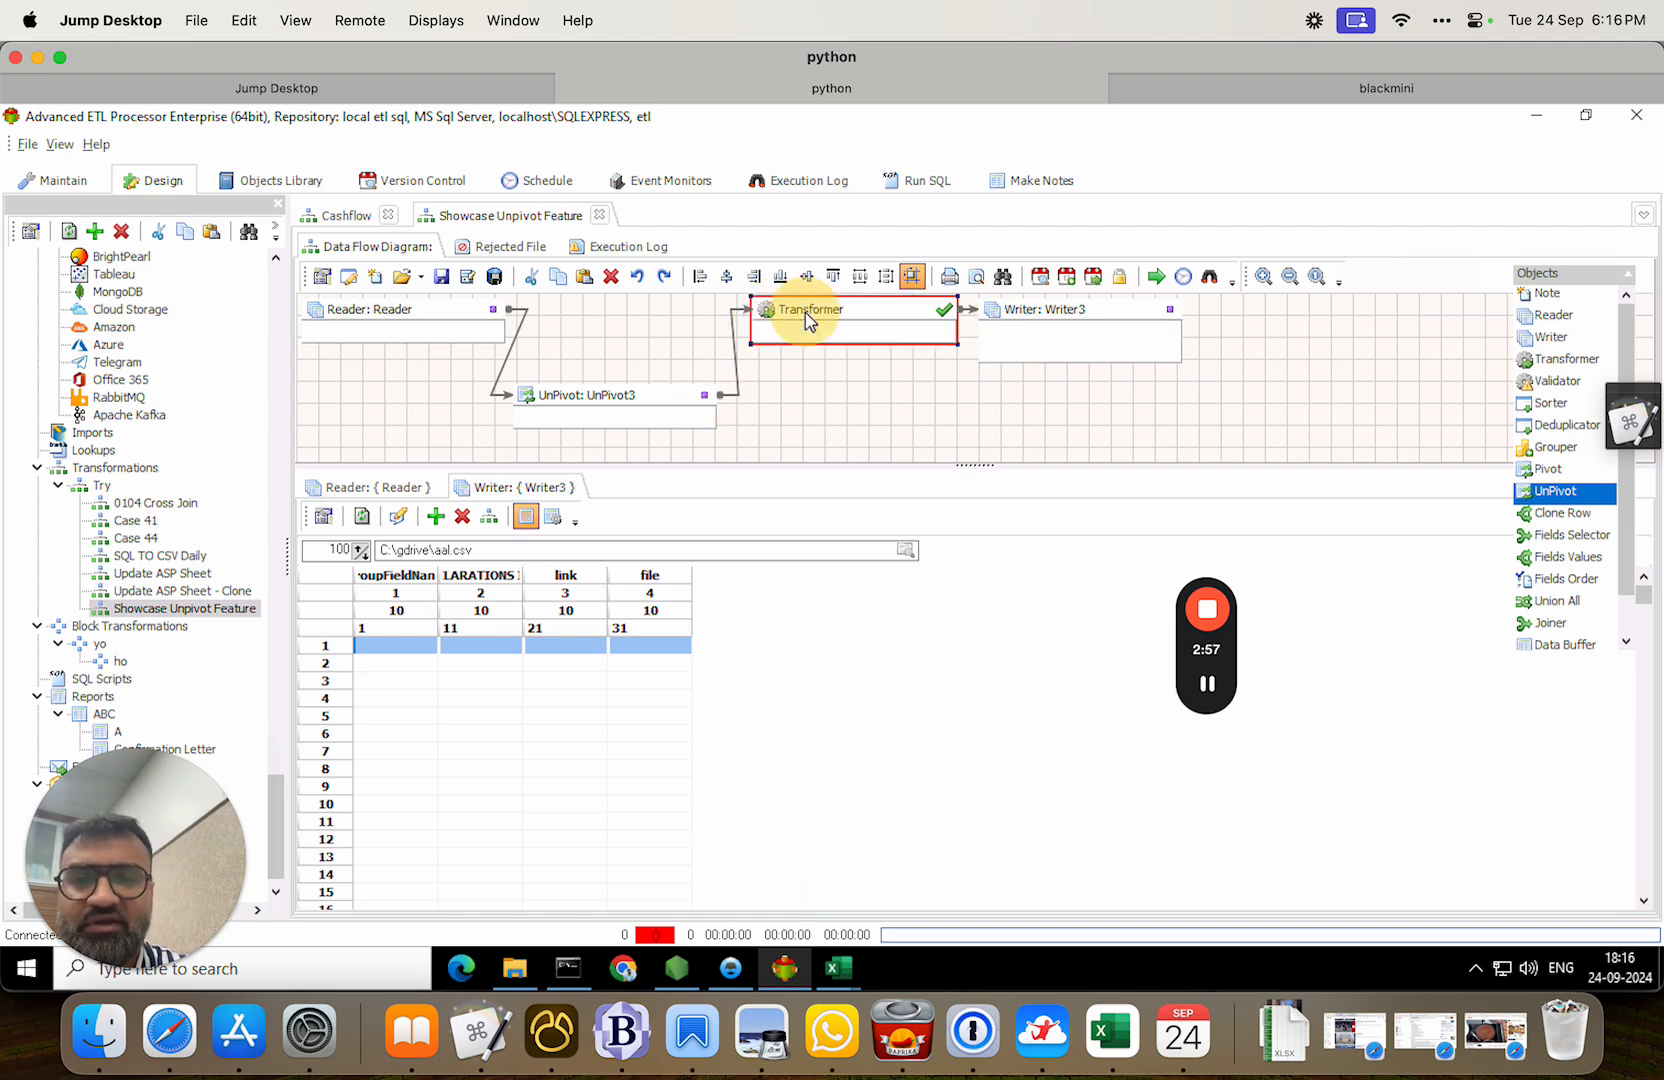
{"action": "double_click", "coordinate": [804, 312]}
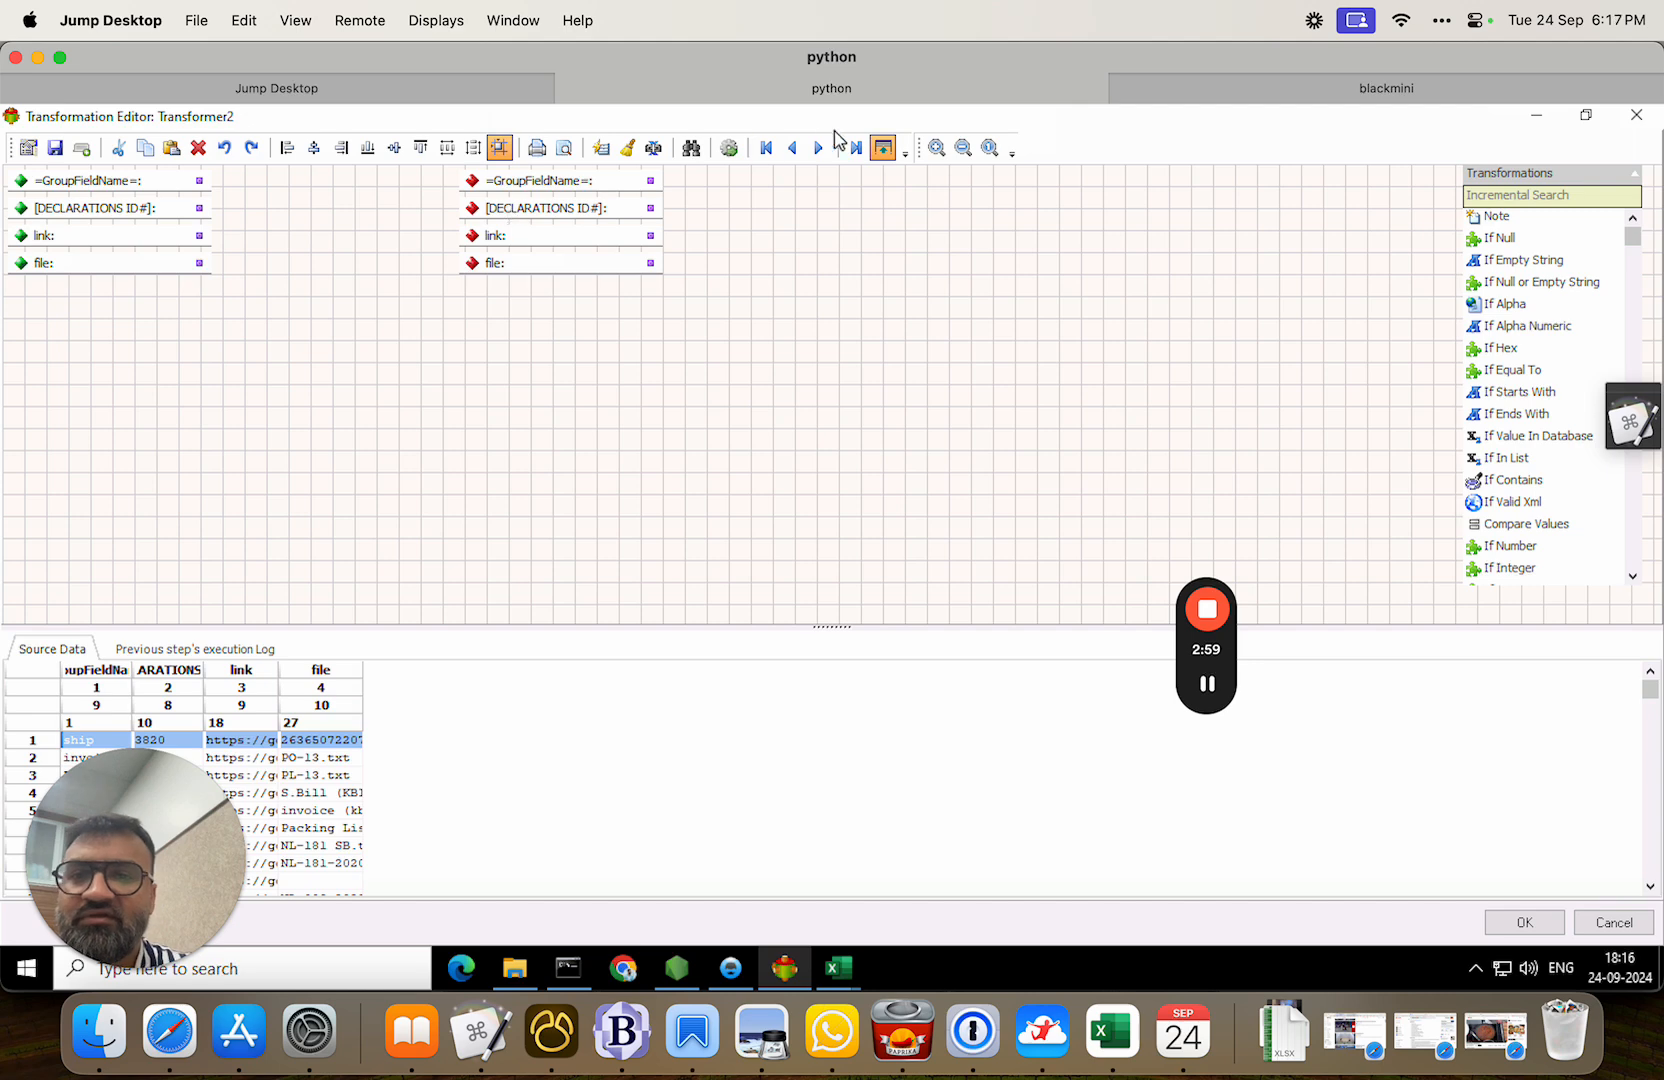
{"action": "left_click", "coordinate": [603, 150]}
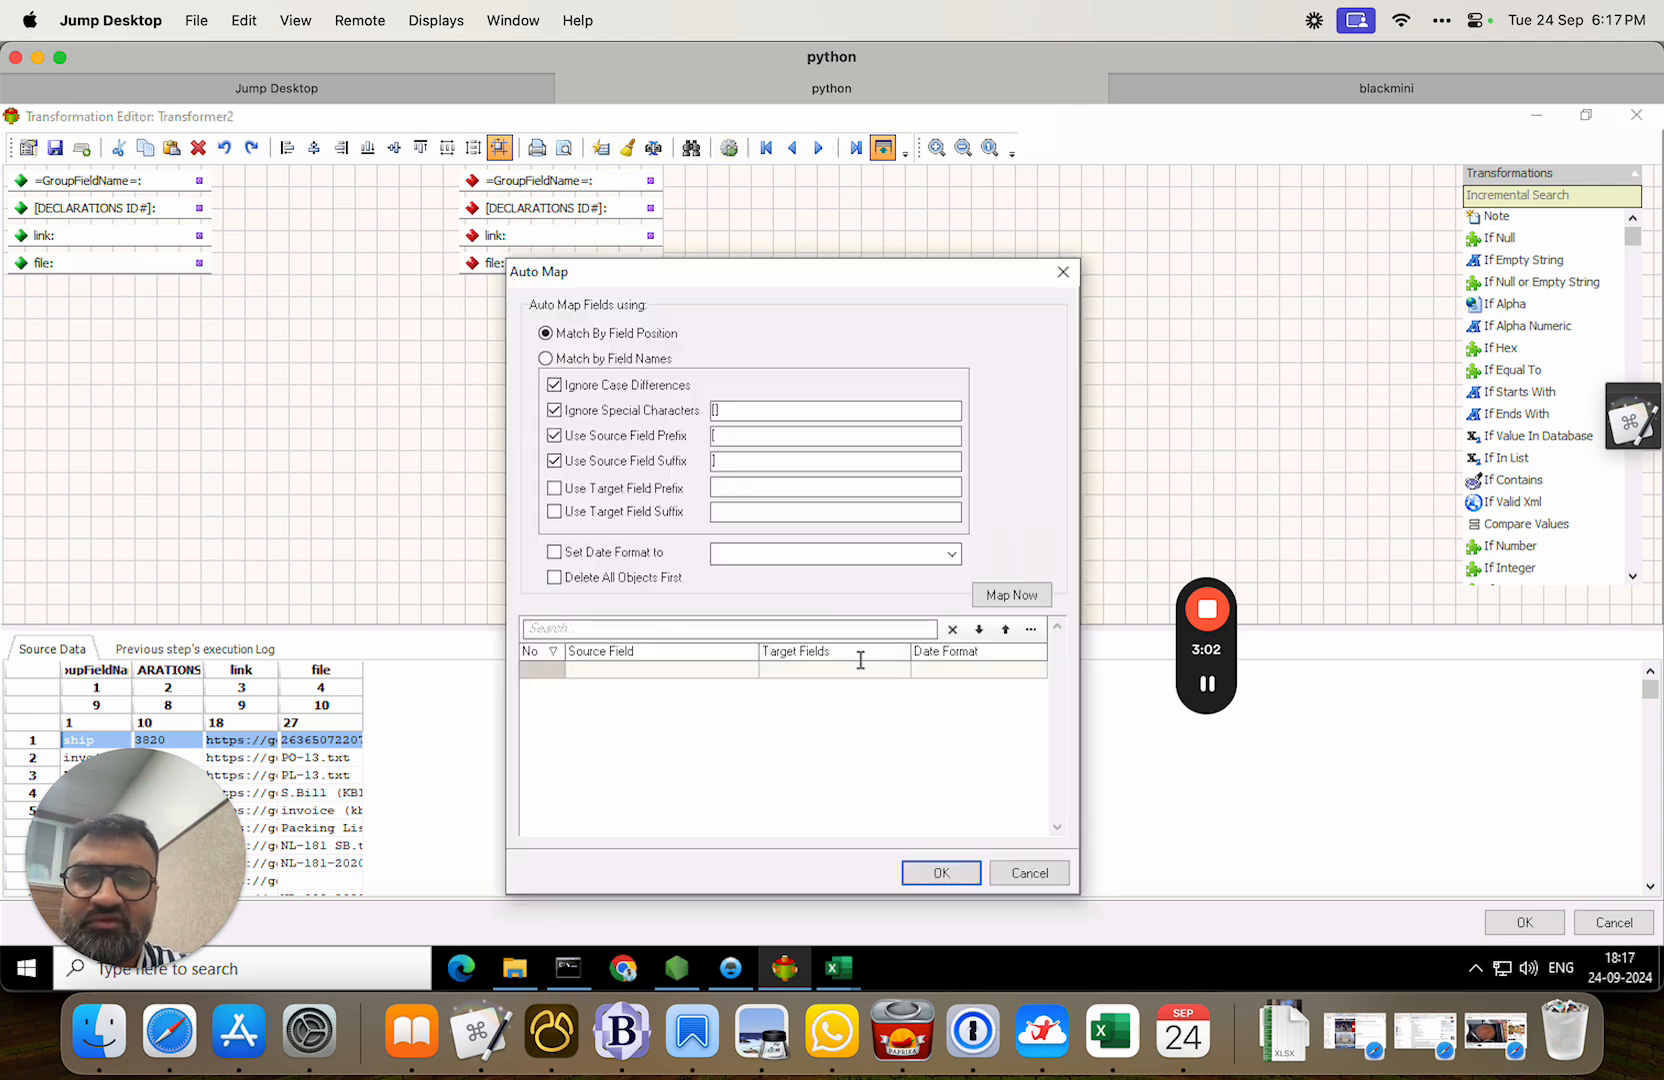
{"action": "left_click", "coordinate": [1017, 600]}
{"action": "left_click", "coordinate": [941, 873]}
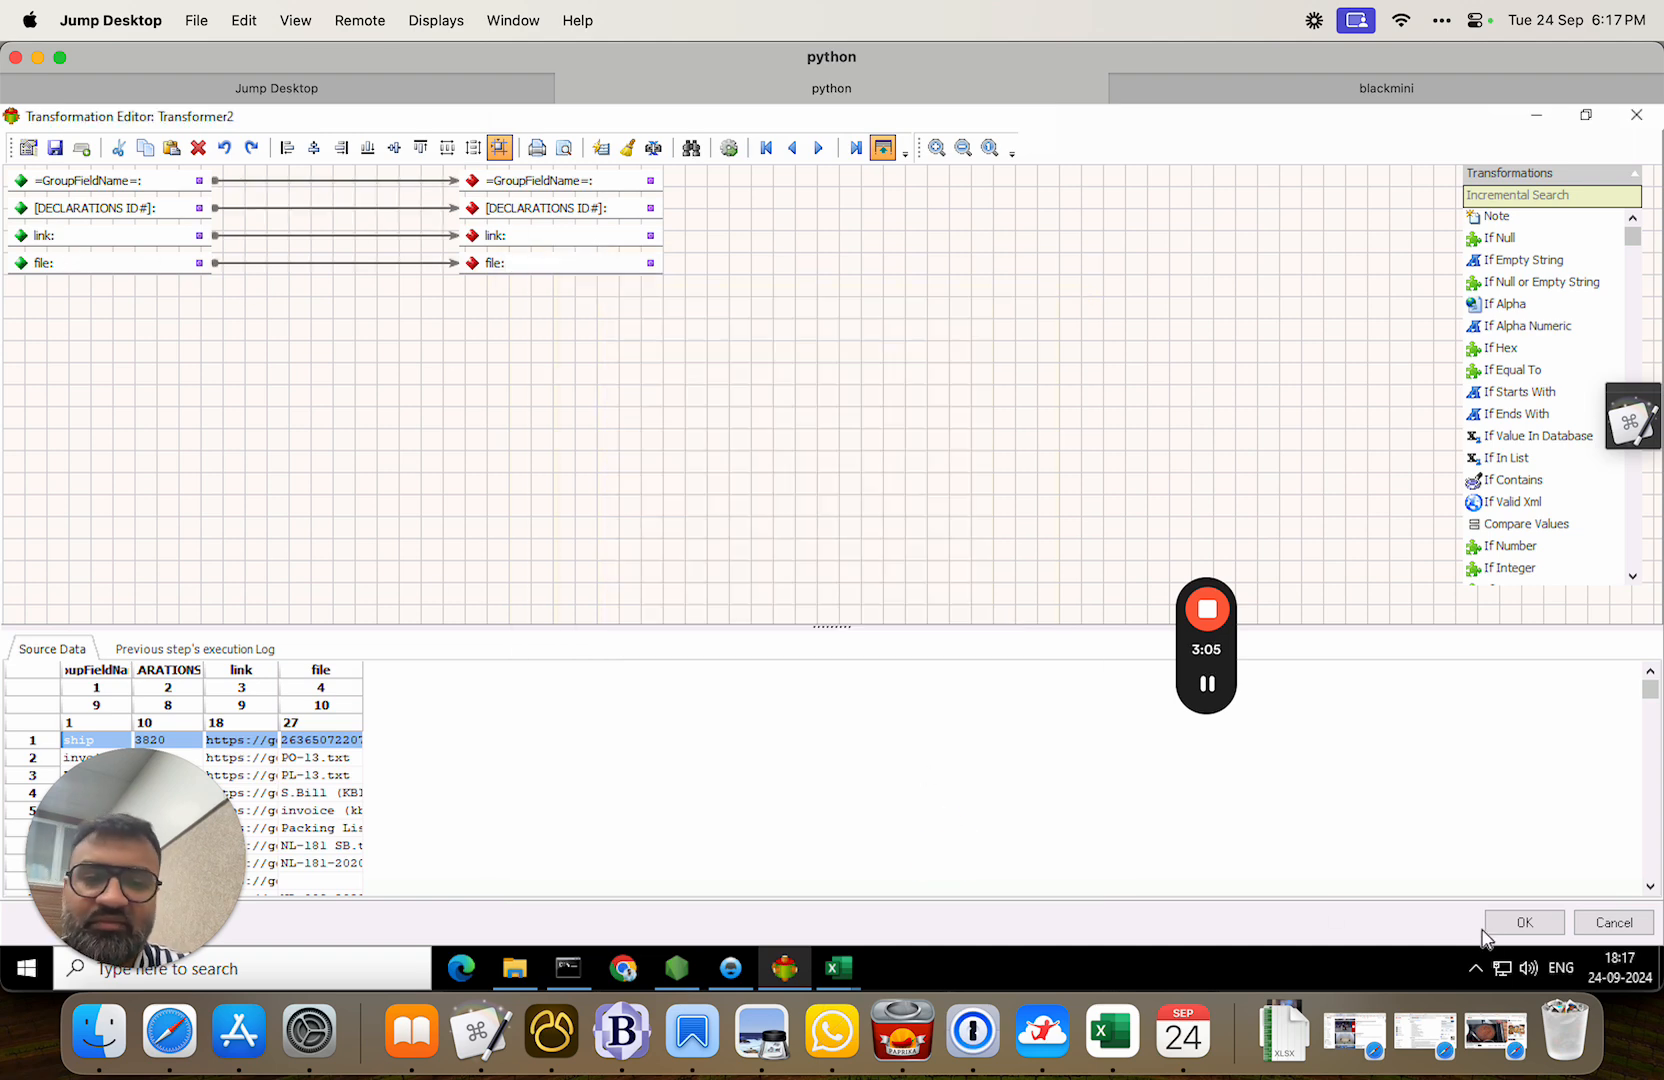
{"action": "left_click", "coordinate": [1517, 922]}
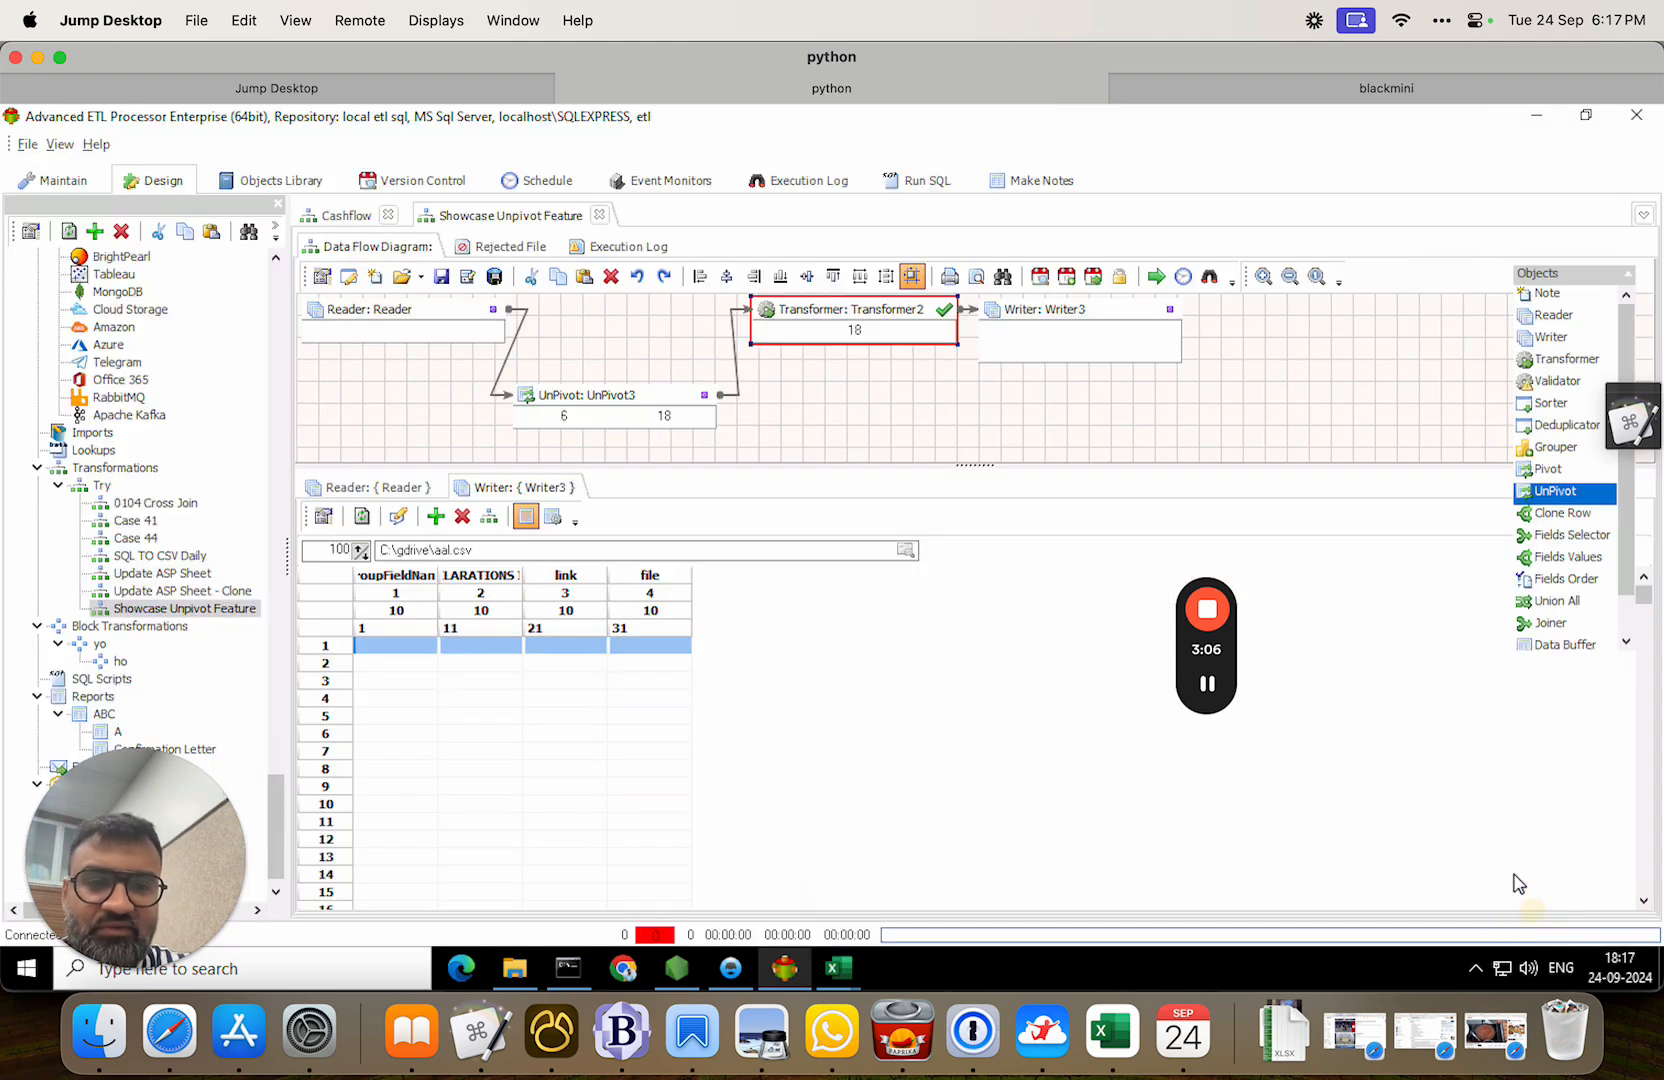
Run the flow and review the 18 ship, invoice and PL rows written to aal.csv.
{"action": "left_click", "coordinate": [1158, 280]}
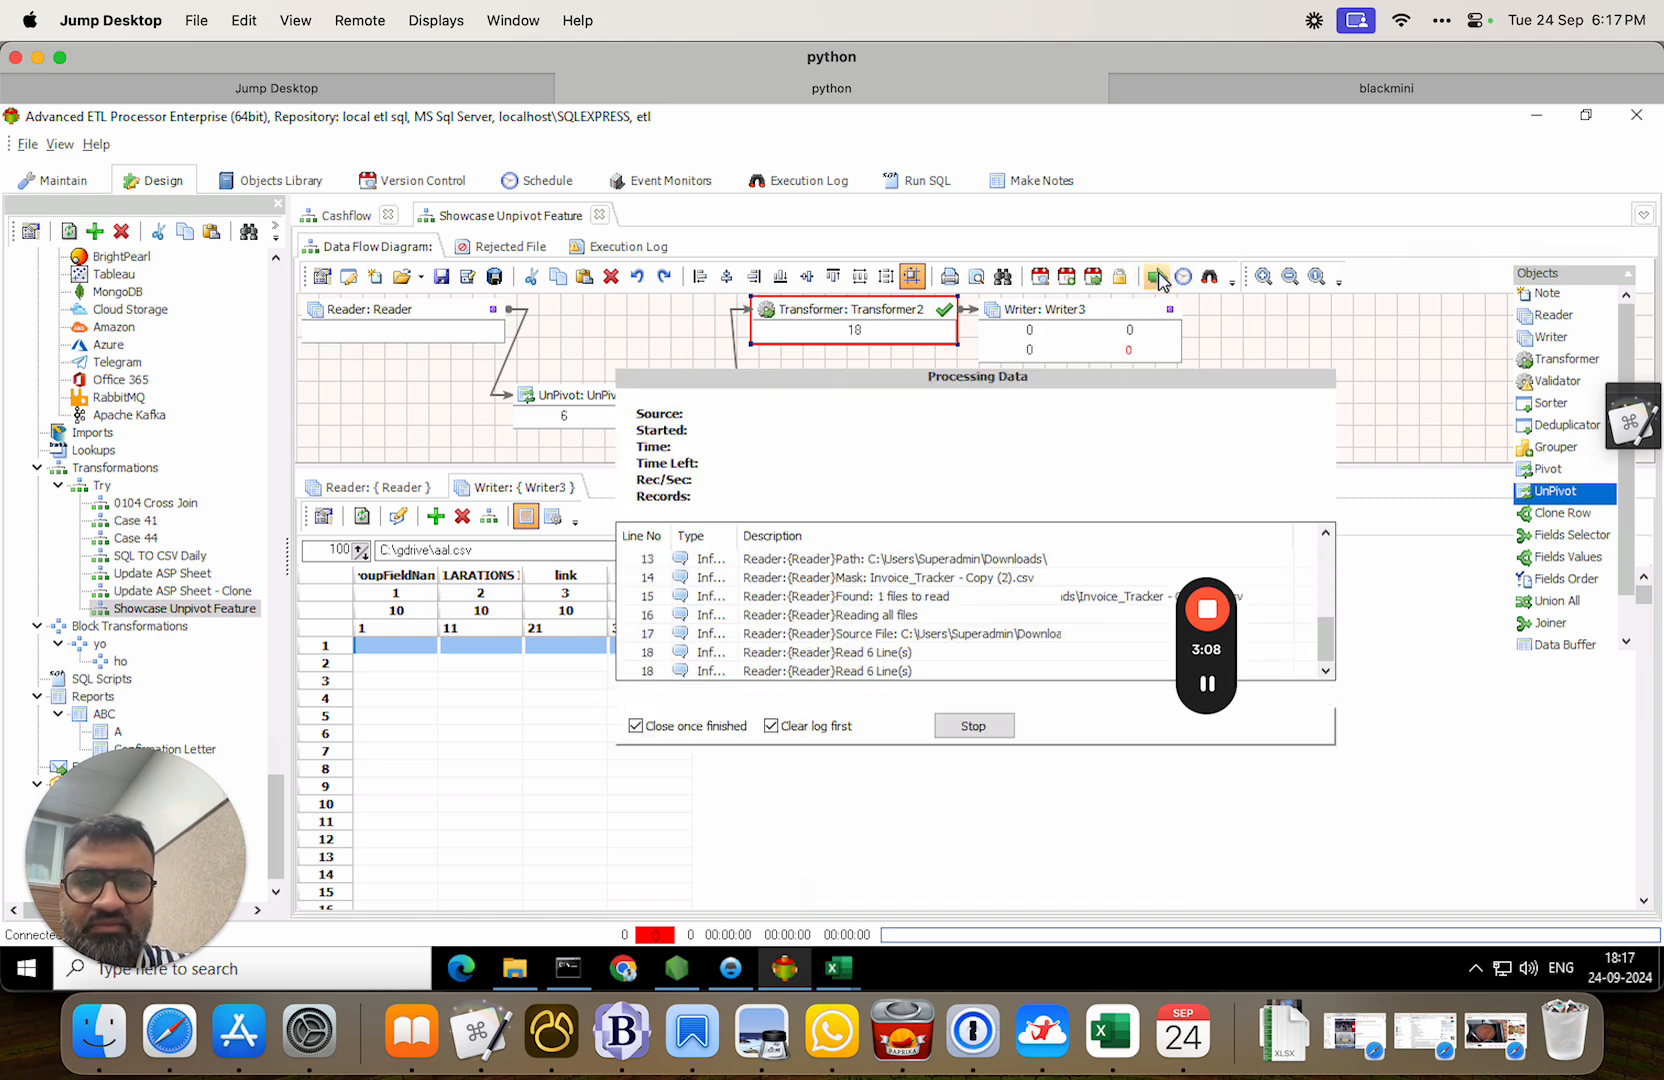
{"action": "left_click", "coordinate": [363, 516]}
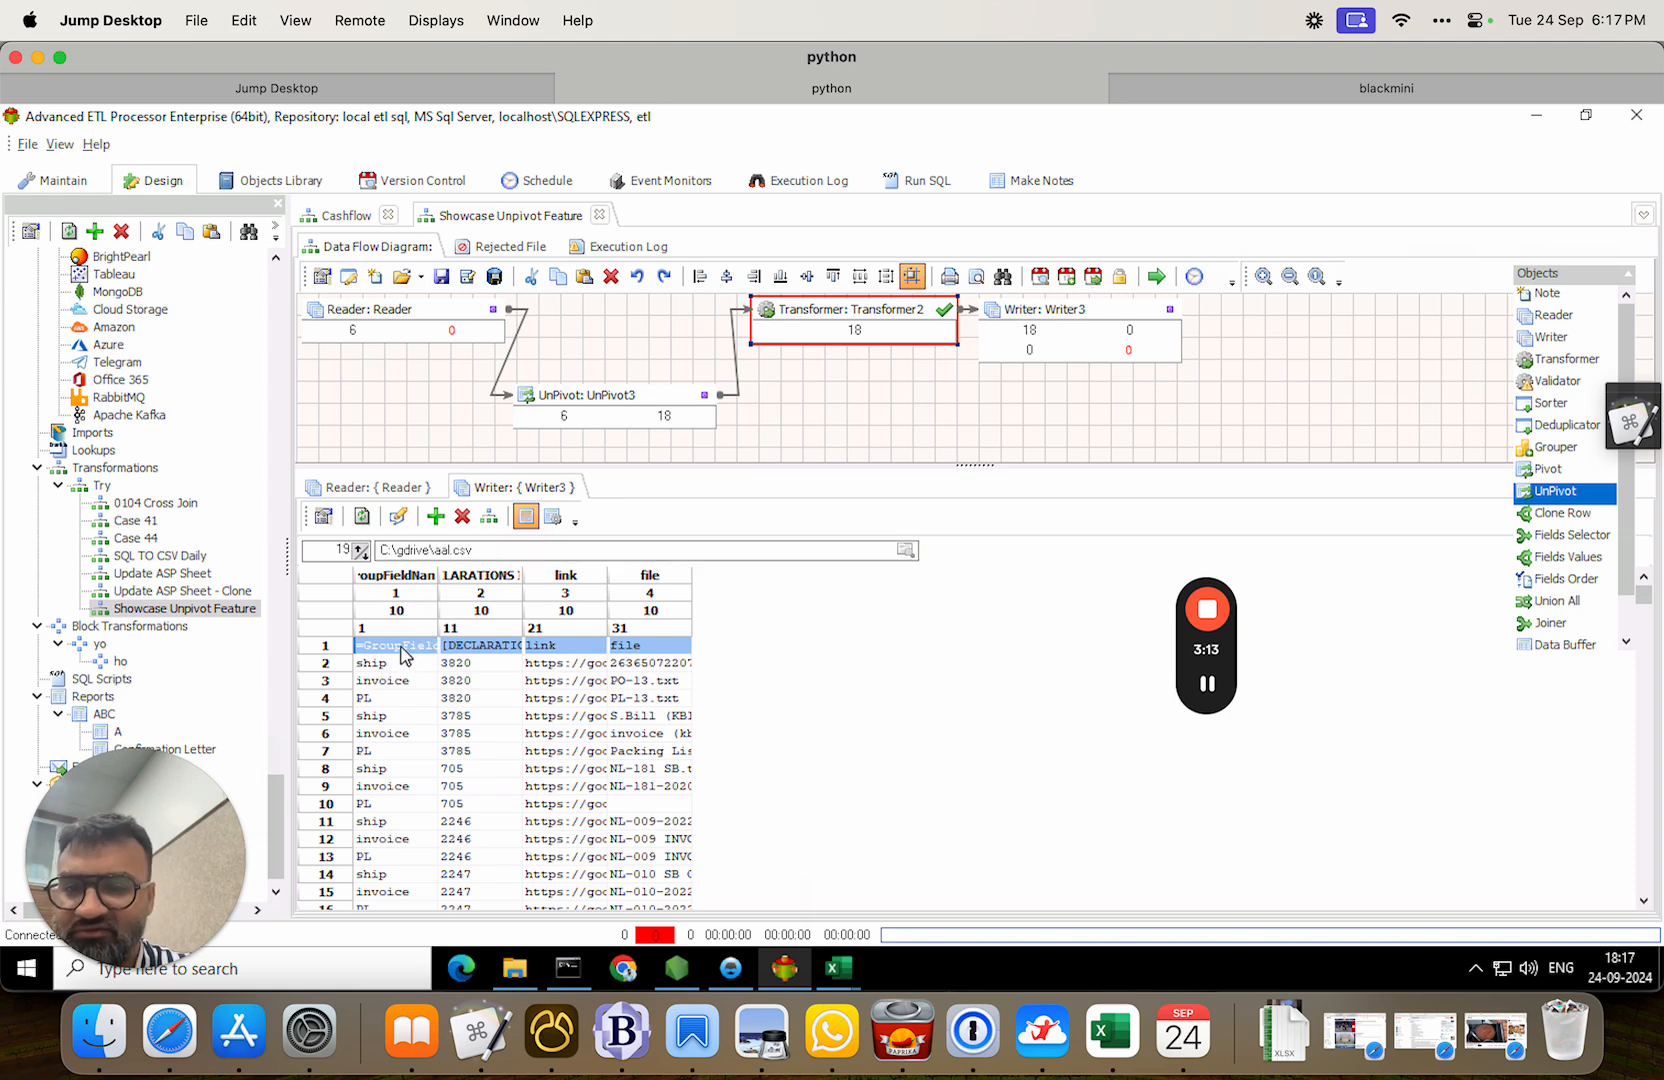
{"action": "key", "text": "Down"}
{"action": "key", "text": "Down"}
{"action": "key", "text": "Down"}
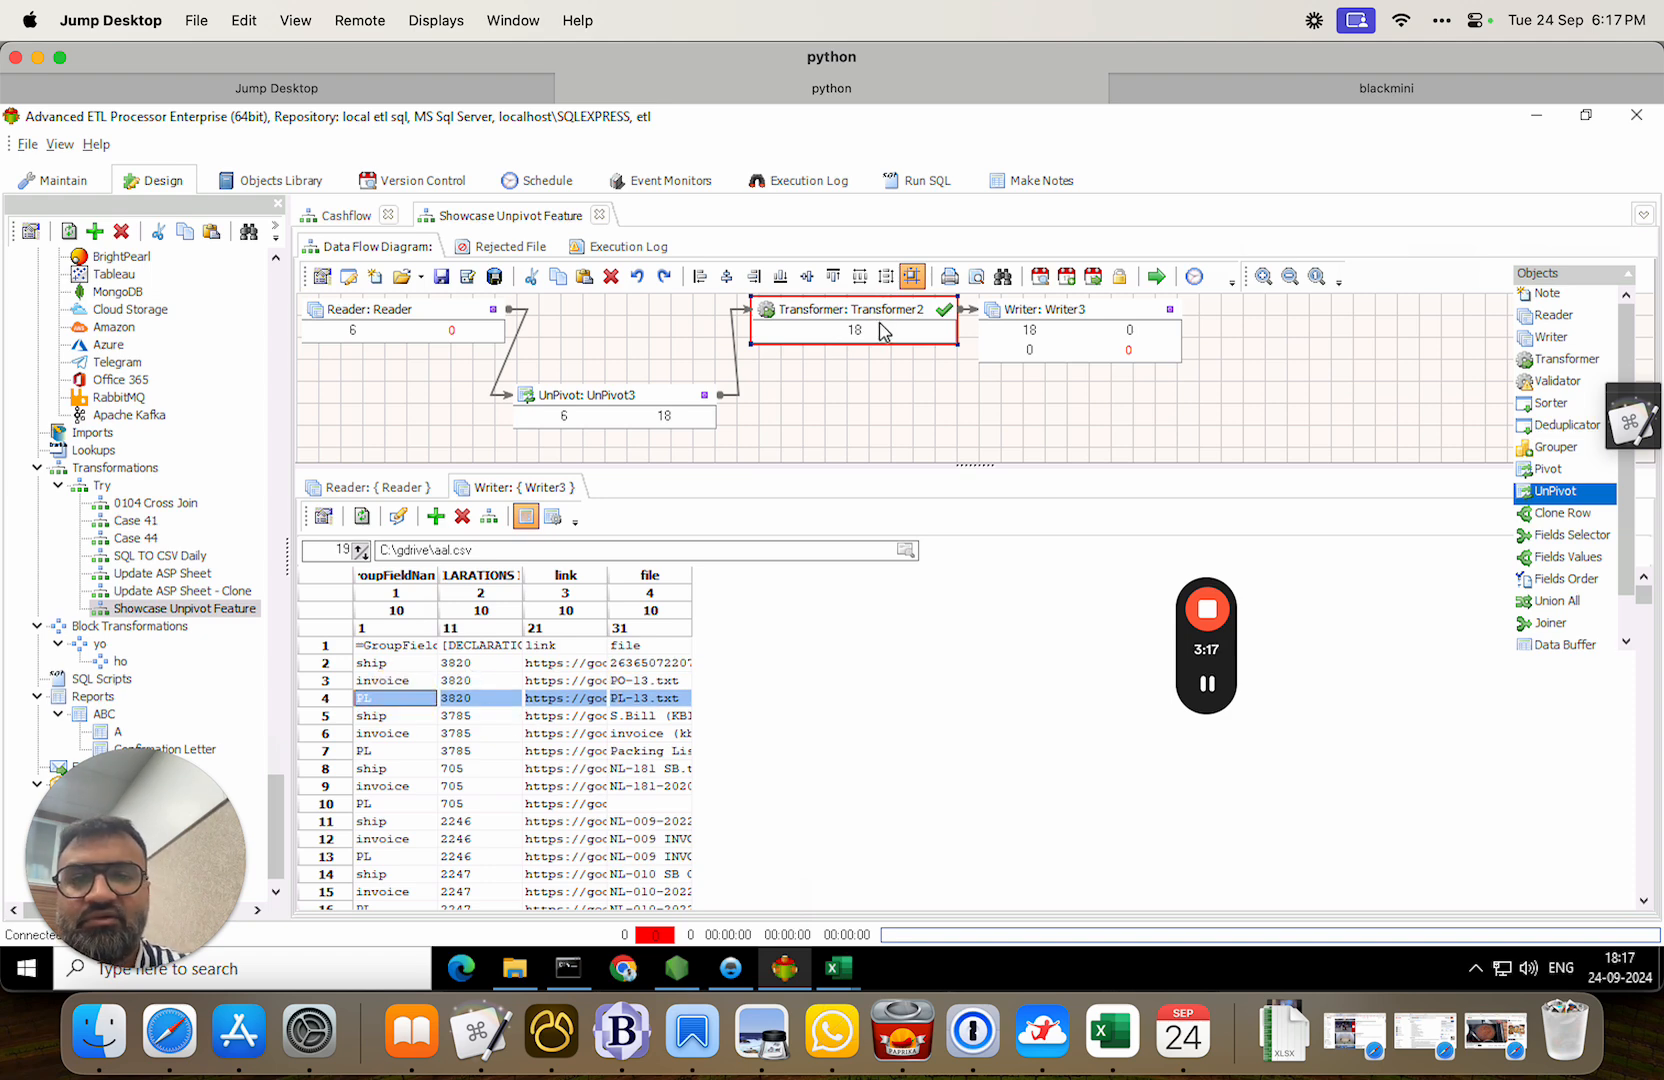
{"action": "left_click", "coordinate": [1019, 323]}
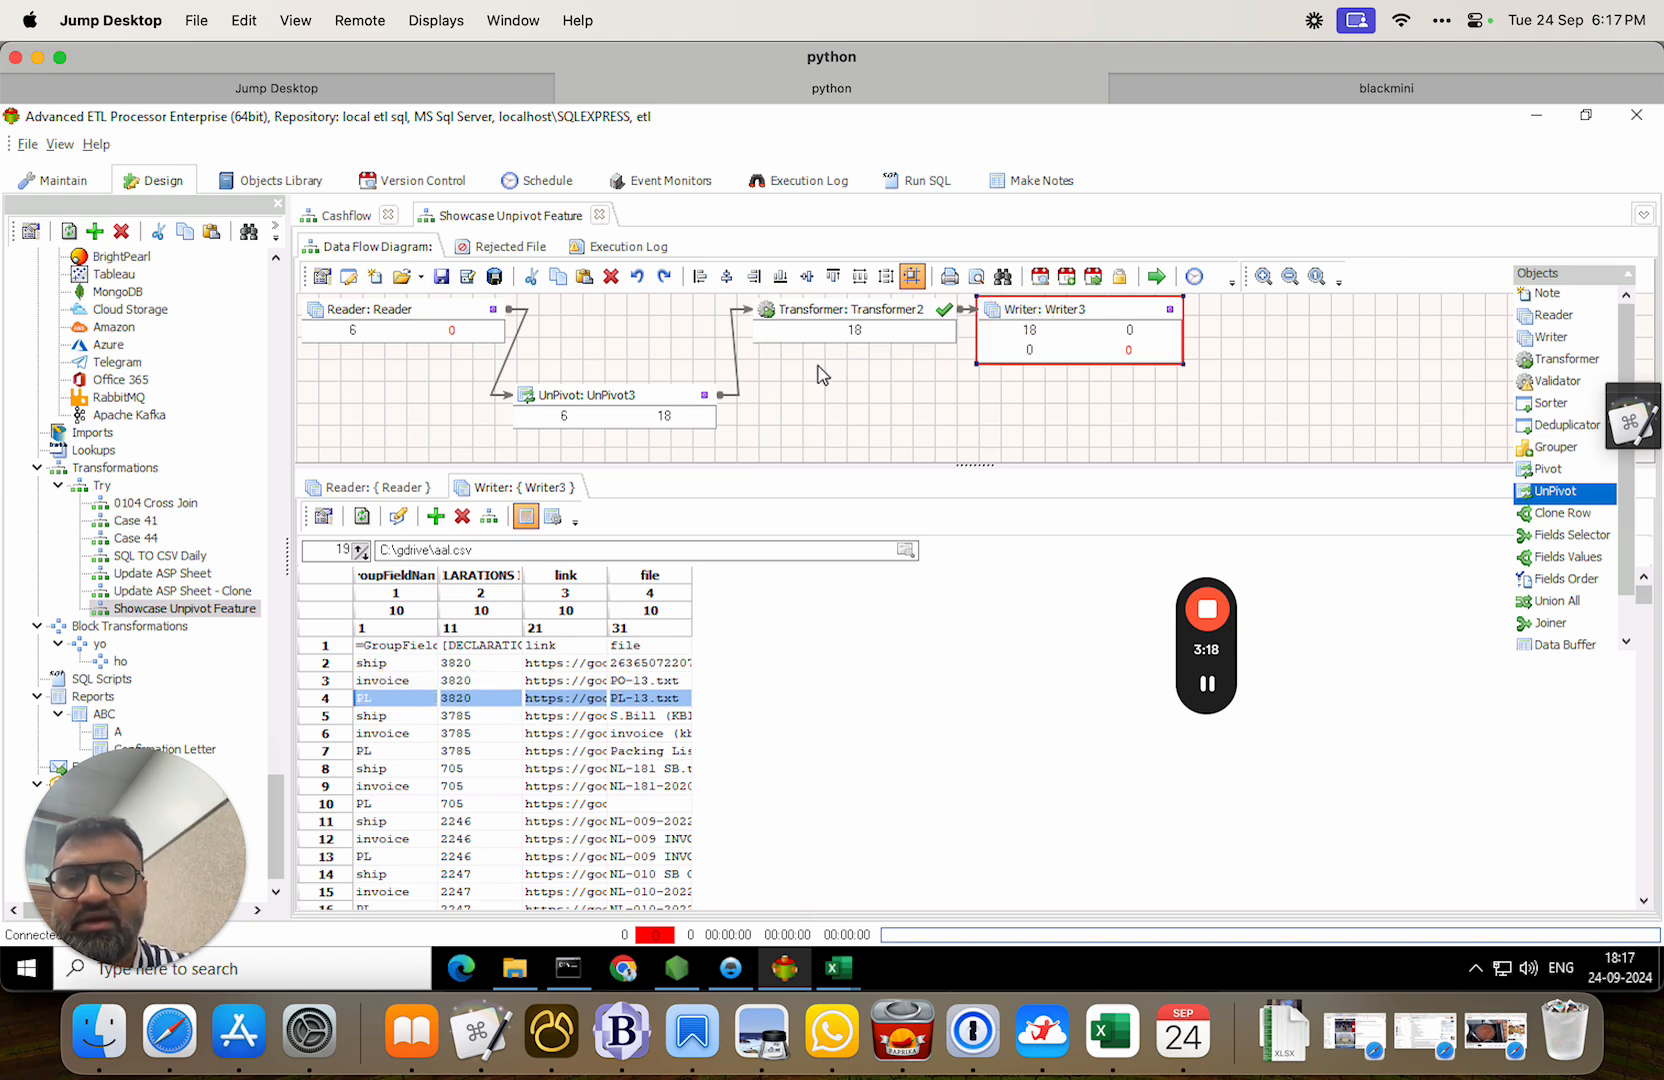
Rename Writer3's first output field to category.
{"action": "left_click", "coordinate": [554, 518]}
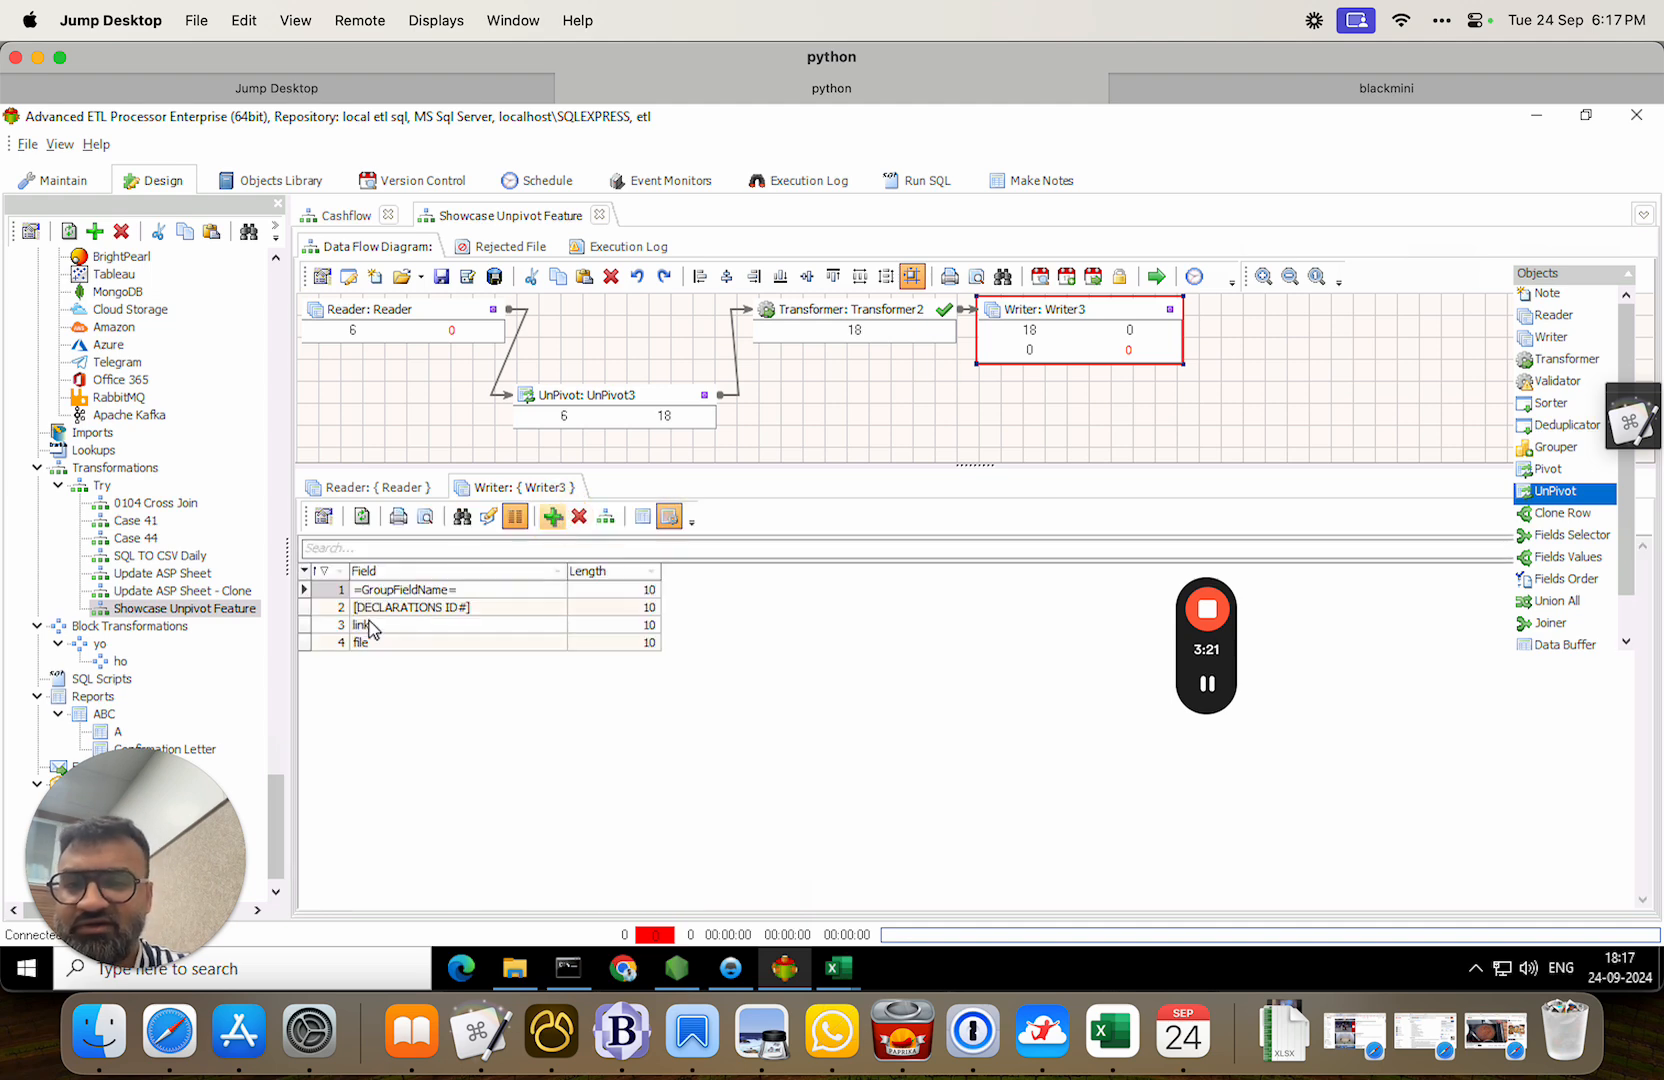
{"action": "double_click", "coordinate": [430, 590]}
{"action": "type", "text": "cat"}
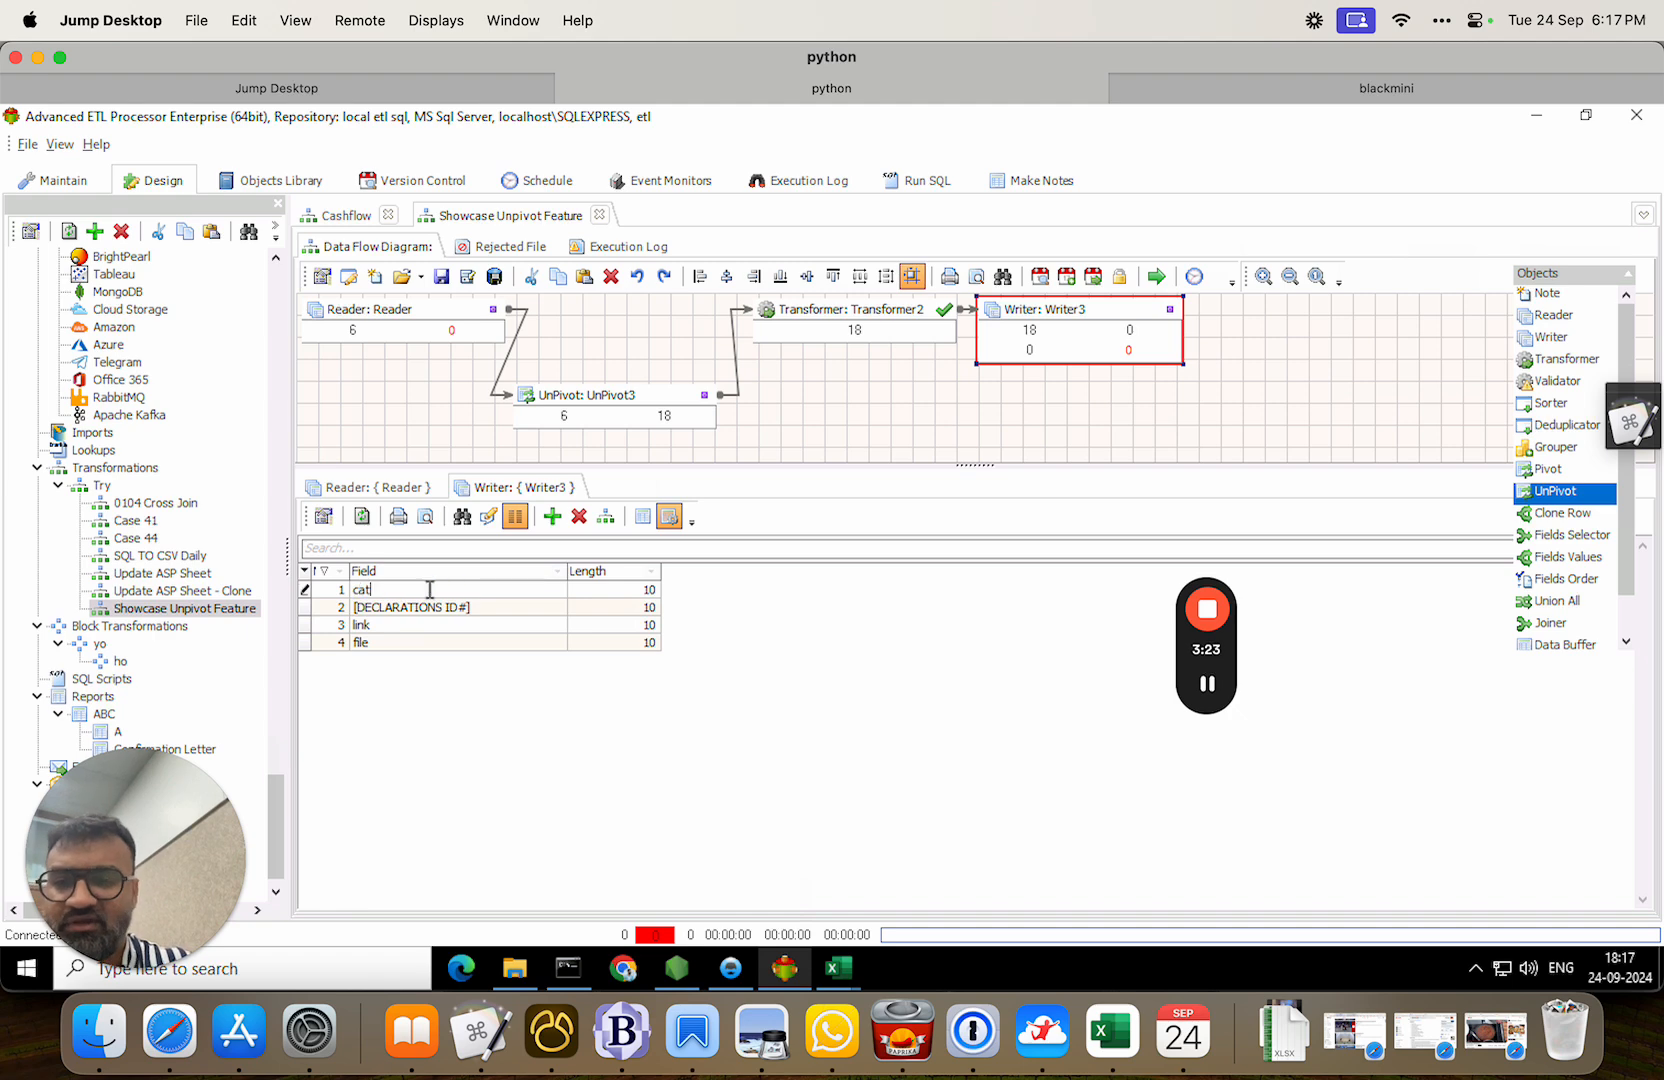
{"action": "type", "text": "egory"}
{"action": "key", "text": "Return"}
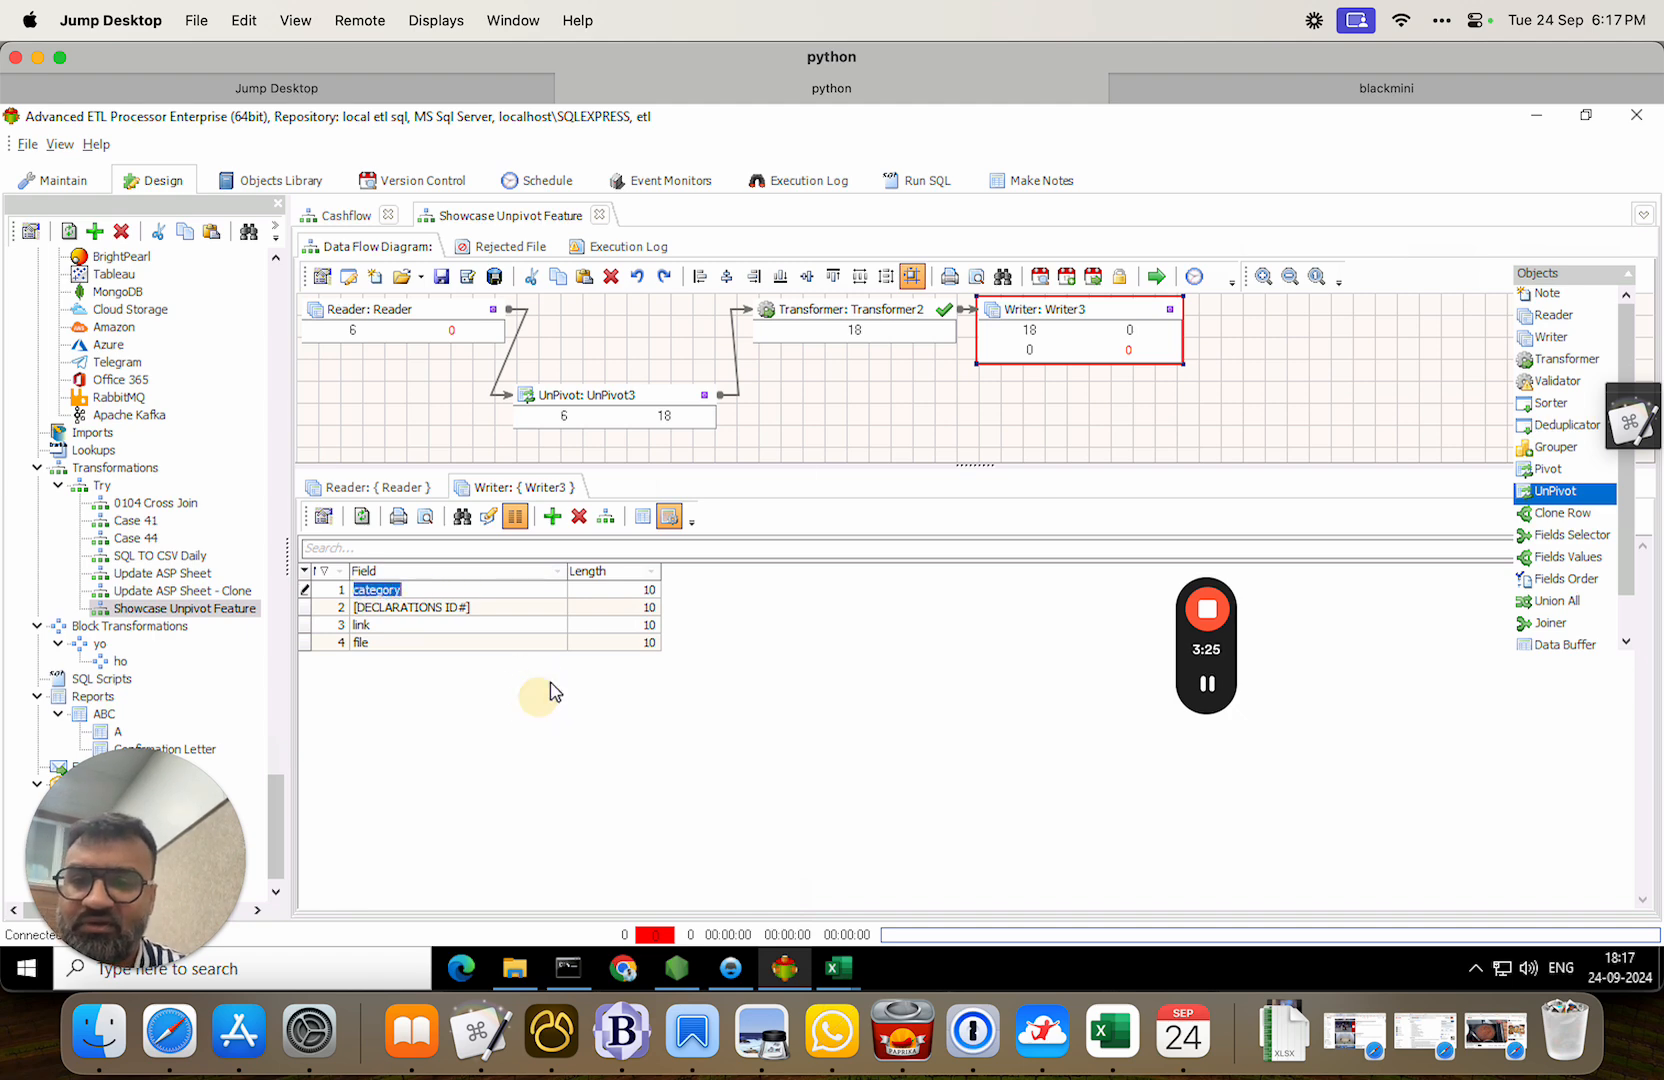
Recheck the Transformer mapping, rerun the flow, and refresh aal.csv's preview to see the category column.
{"action": "double_click", "coordinate": [891, 323]}
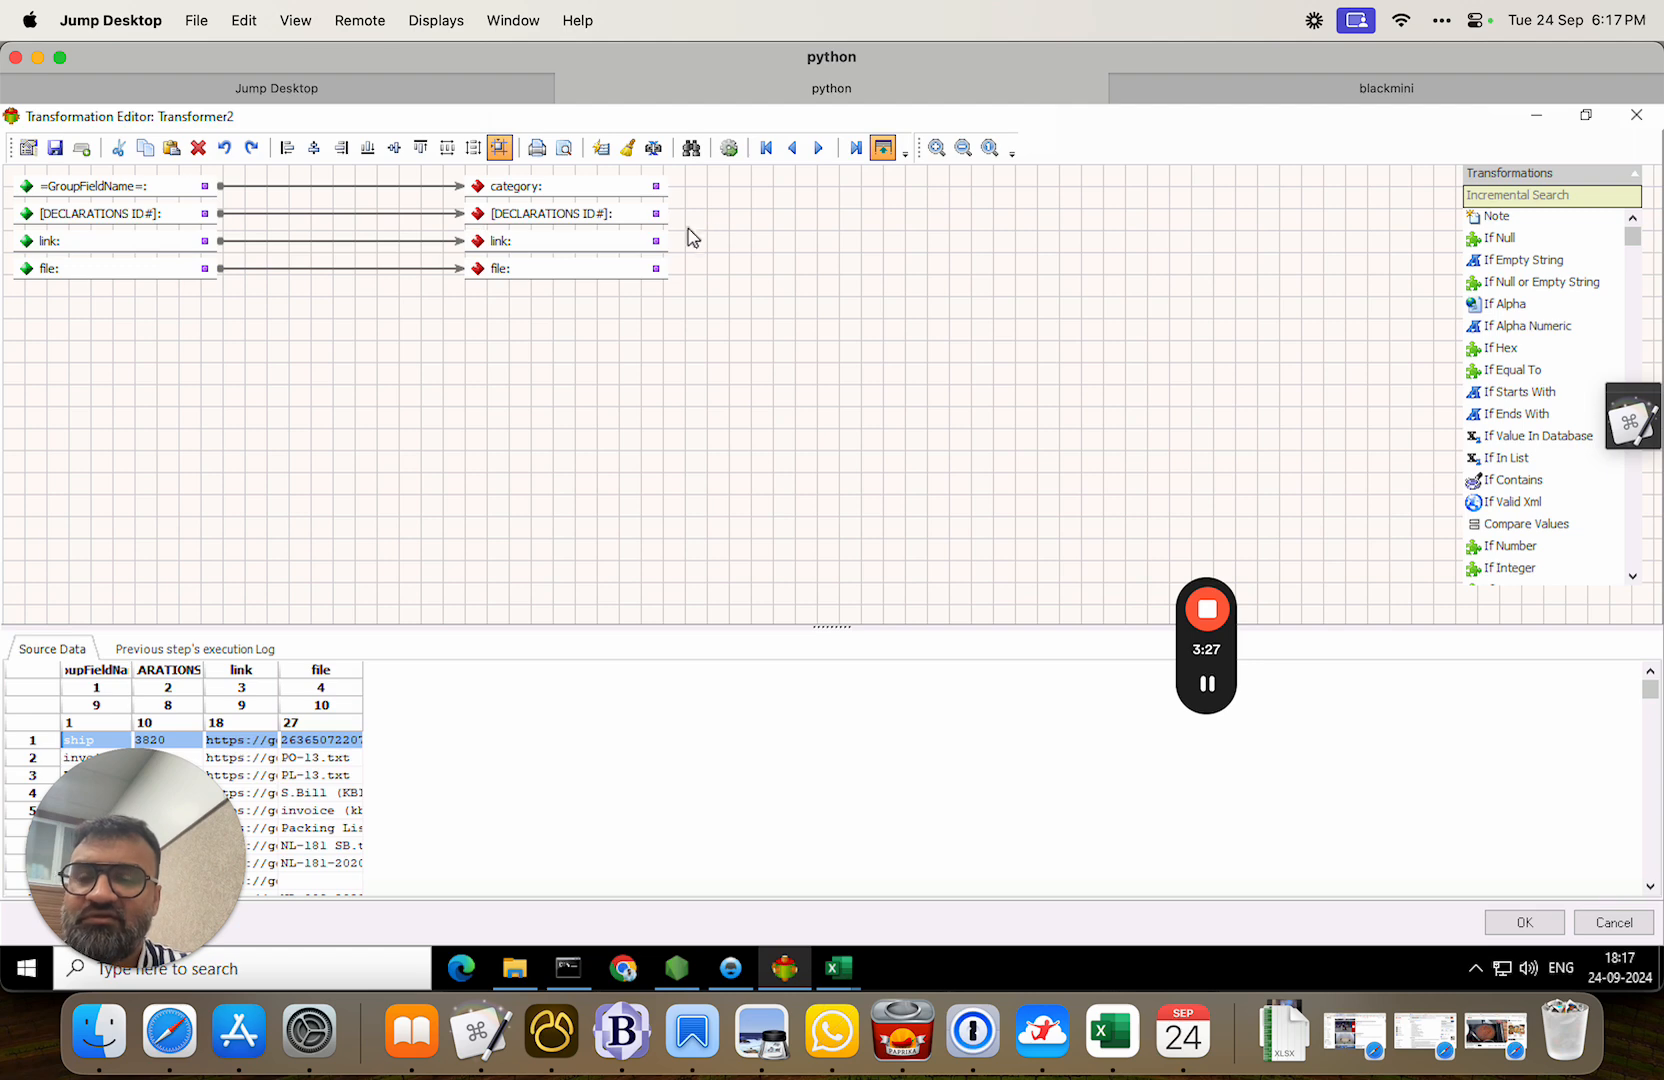
{"action": "left_click", "coordinate": [1515, 921]}
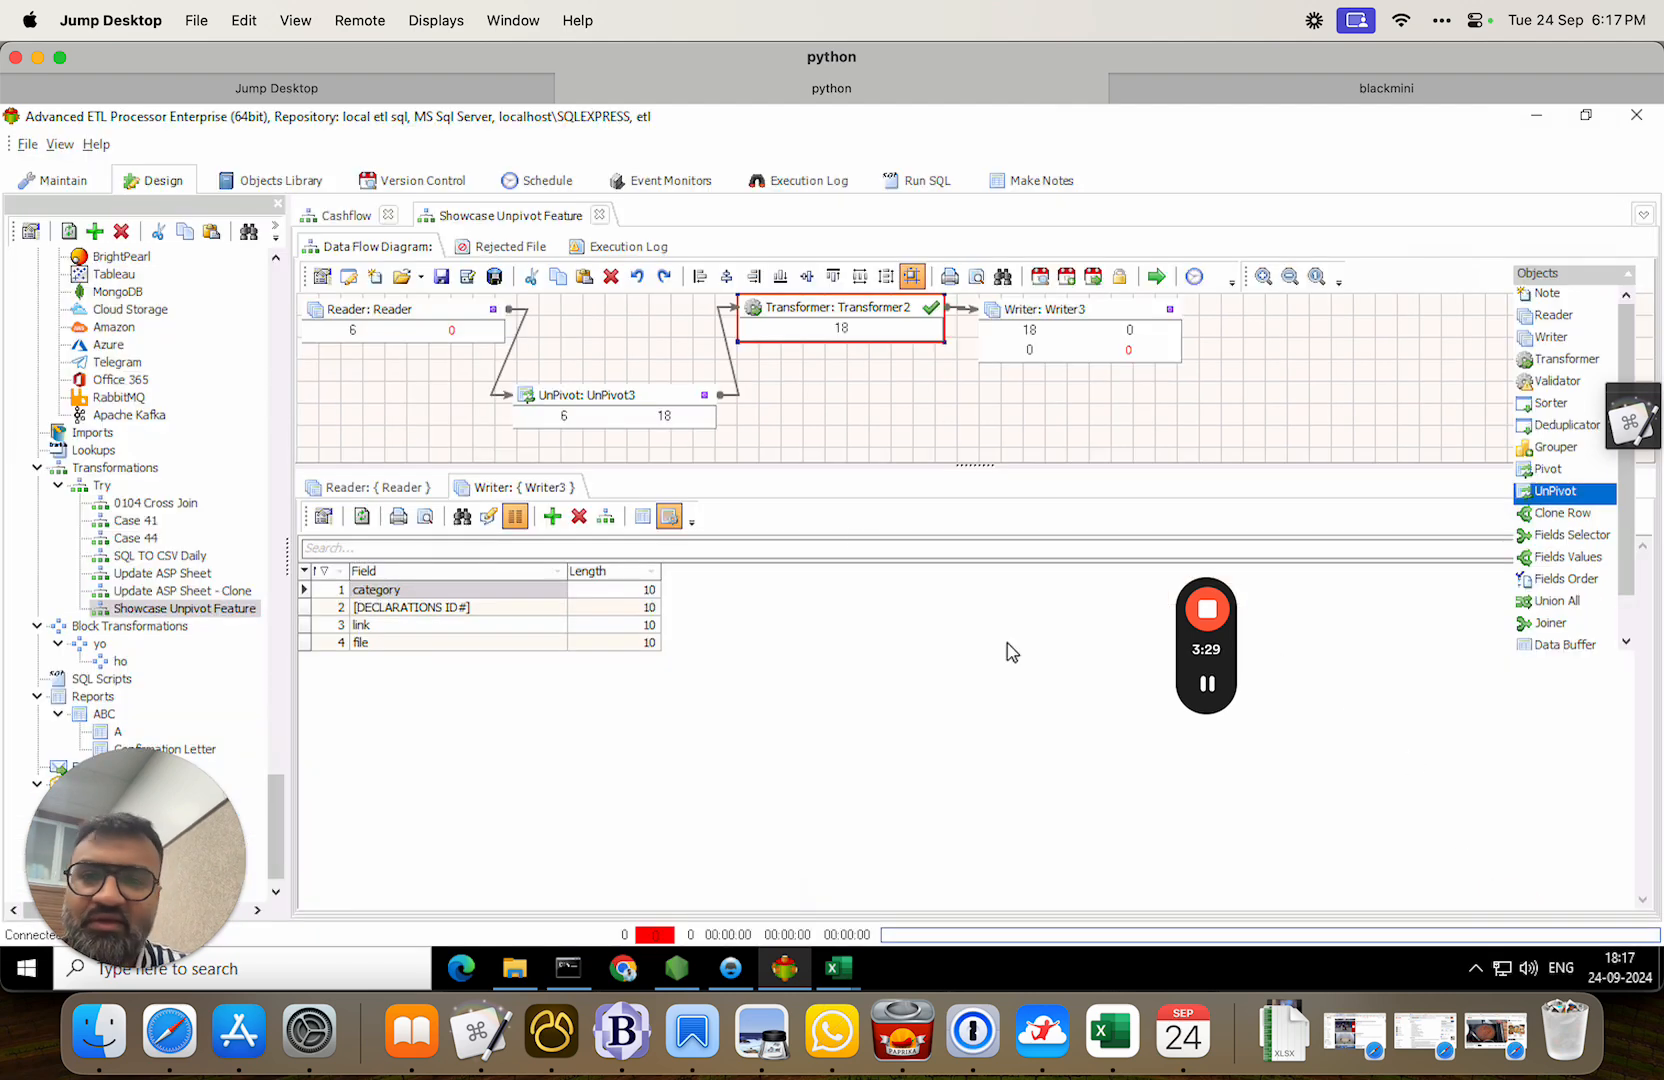
{"action": "left_click", "coordinate": [1157, 277]}
{"action": "left_click", "coordinate": [533, 500]}
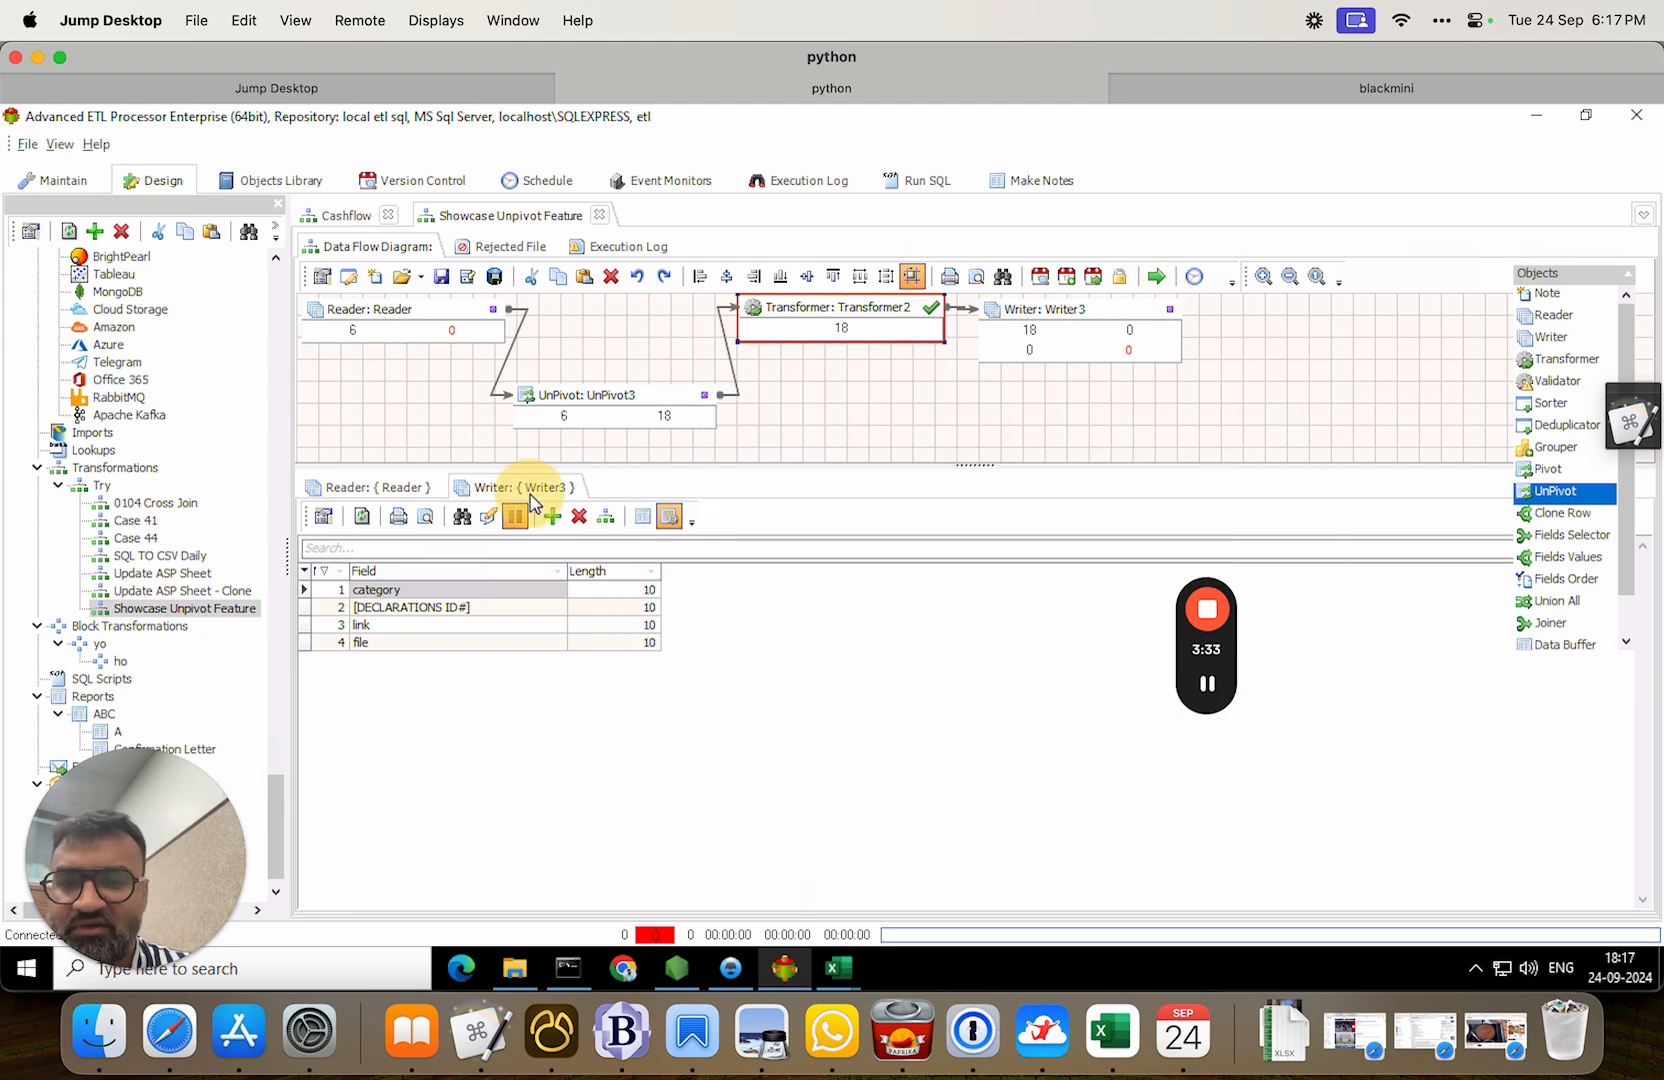
{"action": "left_click", "coordinate": [641, 517]}
{"action": "left_click", "coordinate": [360, 518]}
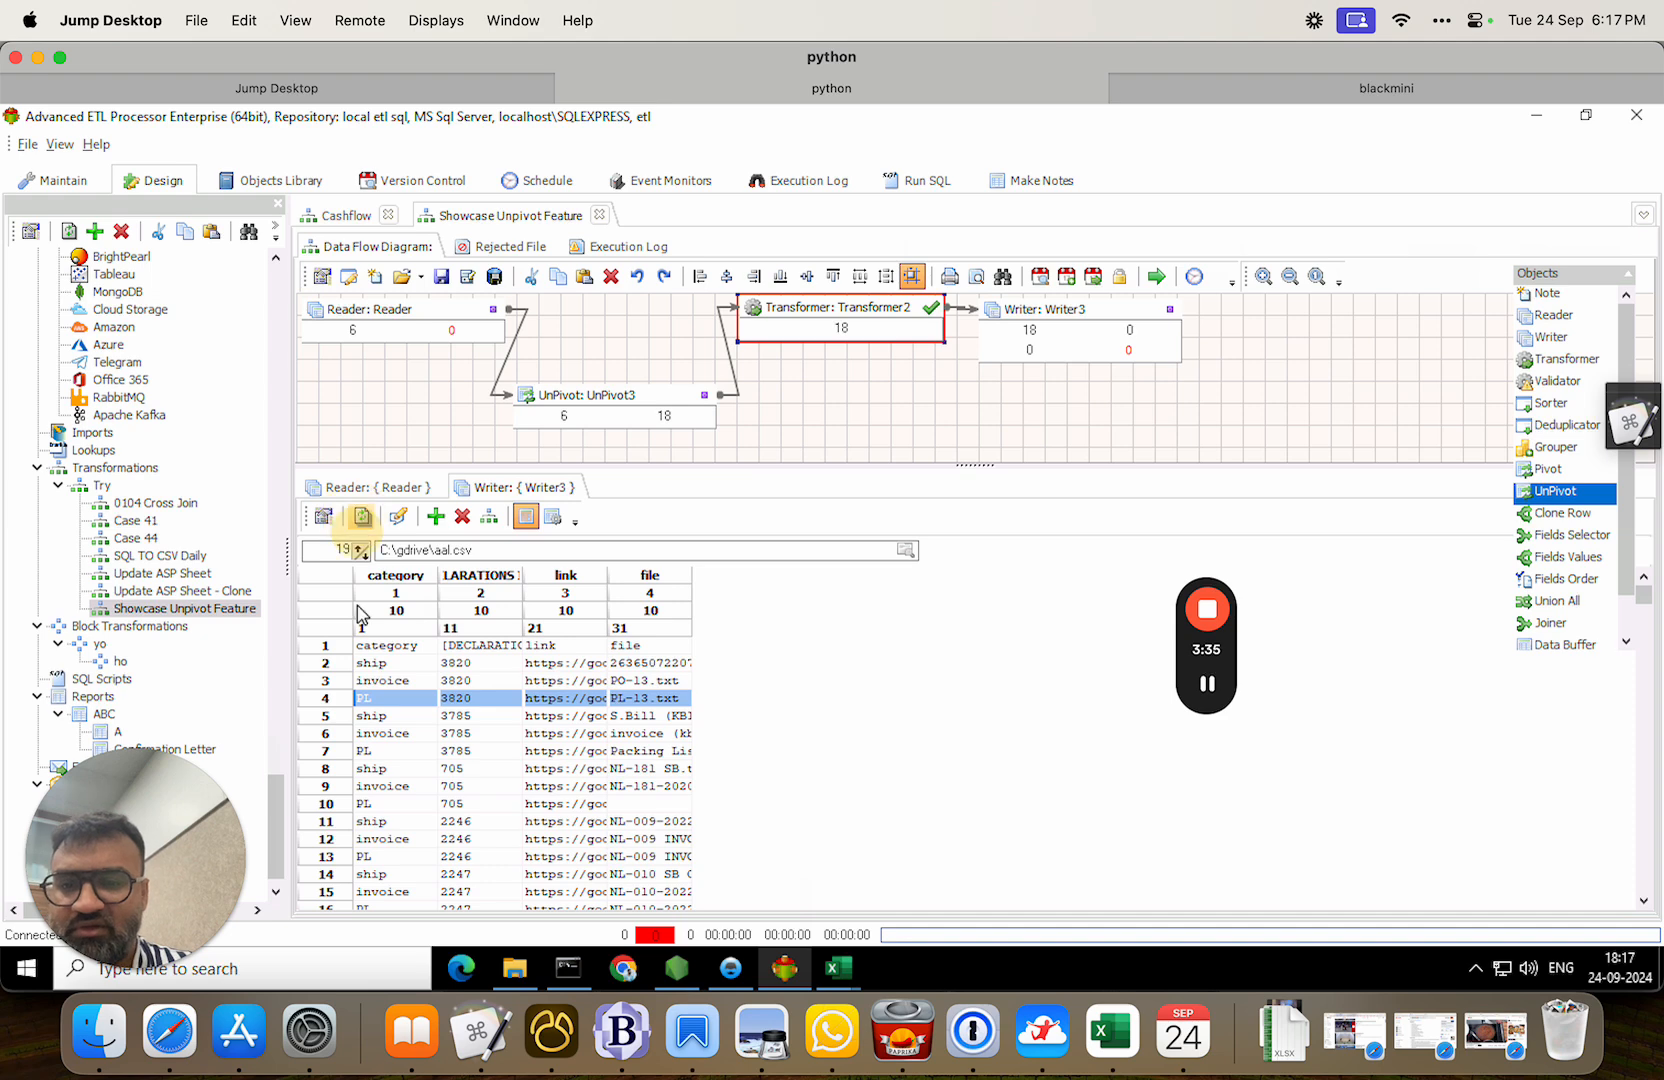